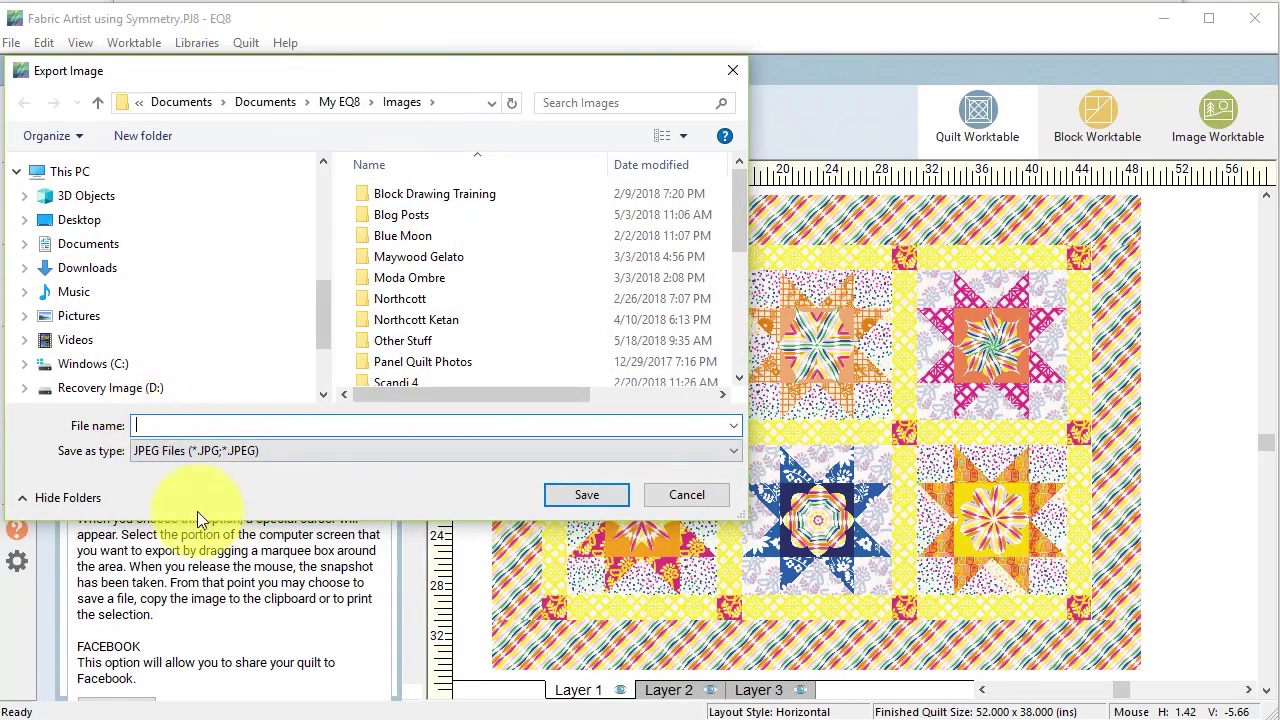
Export the quilt image as a JPEG named Notecard Front, 8 inches wide, at 600 dots per inch and JPEG quality 100.
text(No)
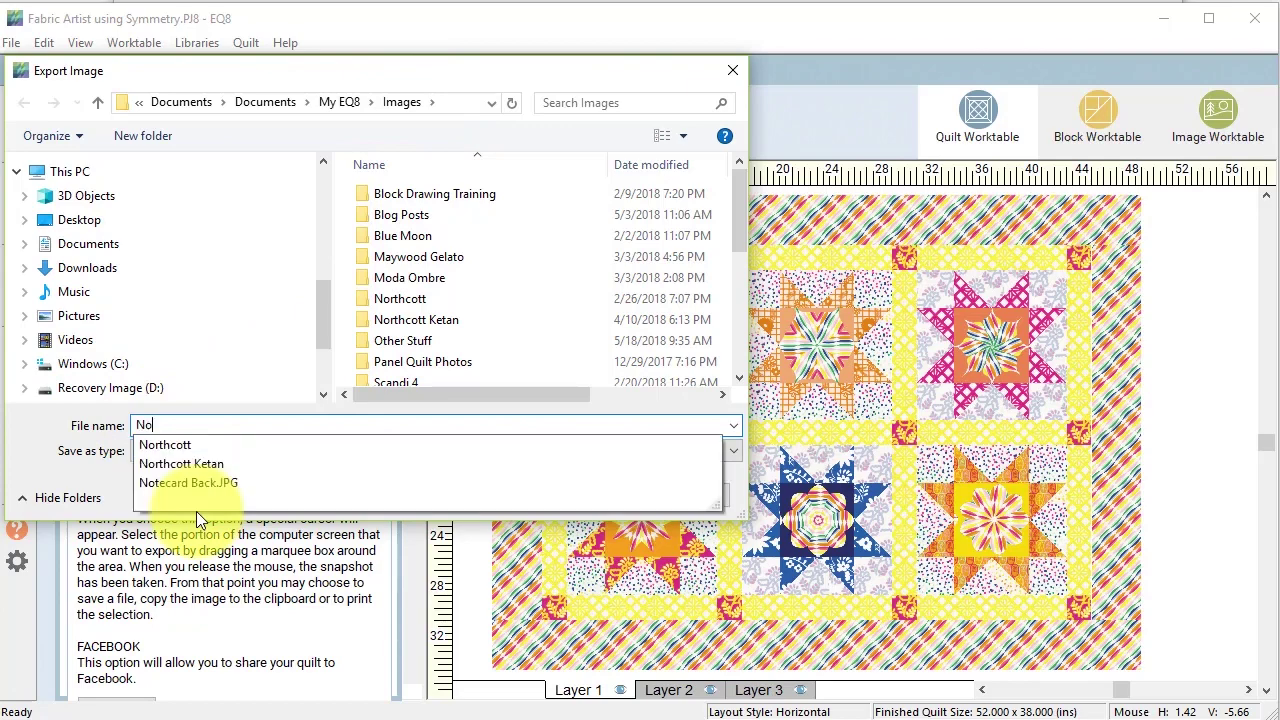
text(tecard Front)
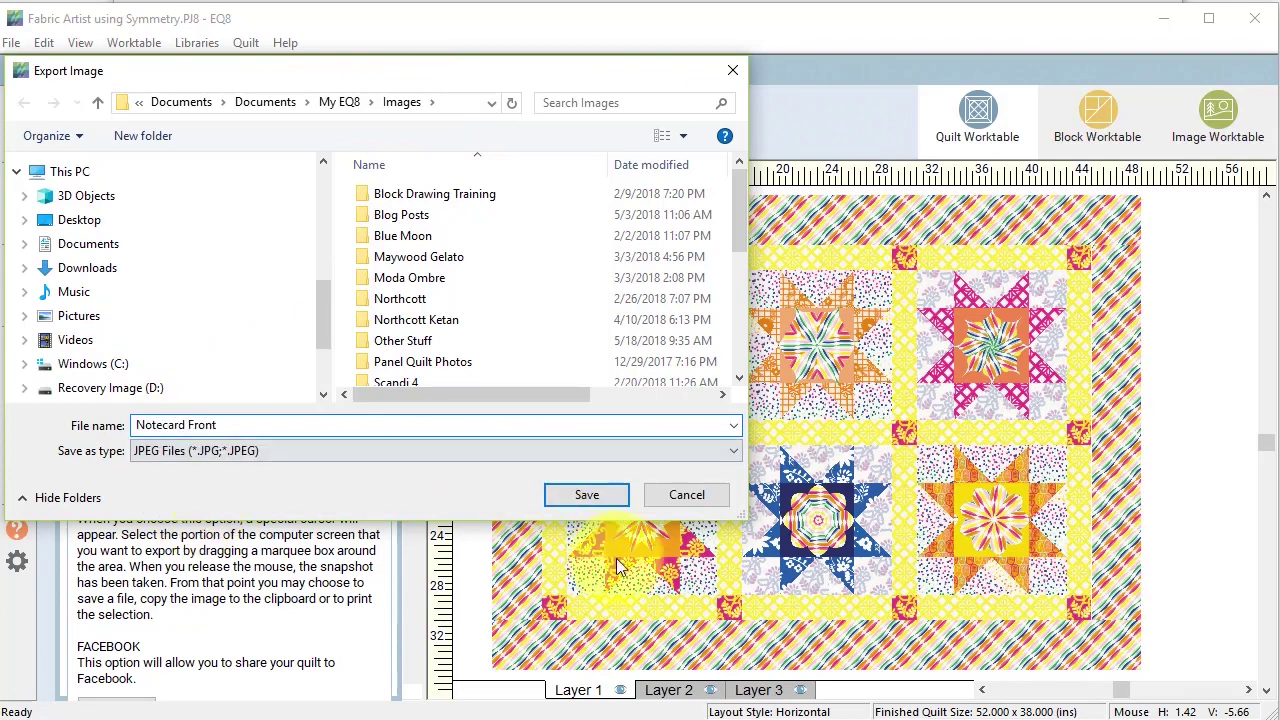
click(597, 497)
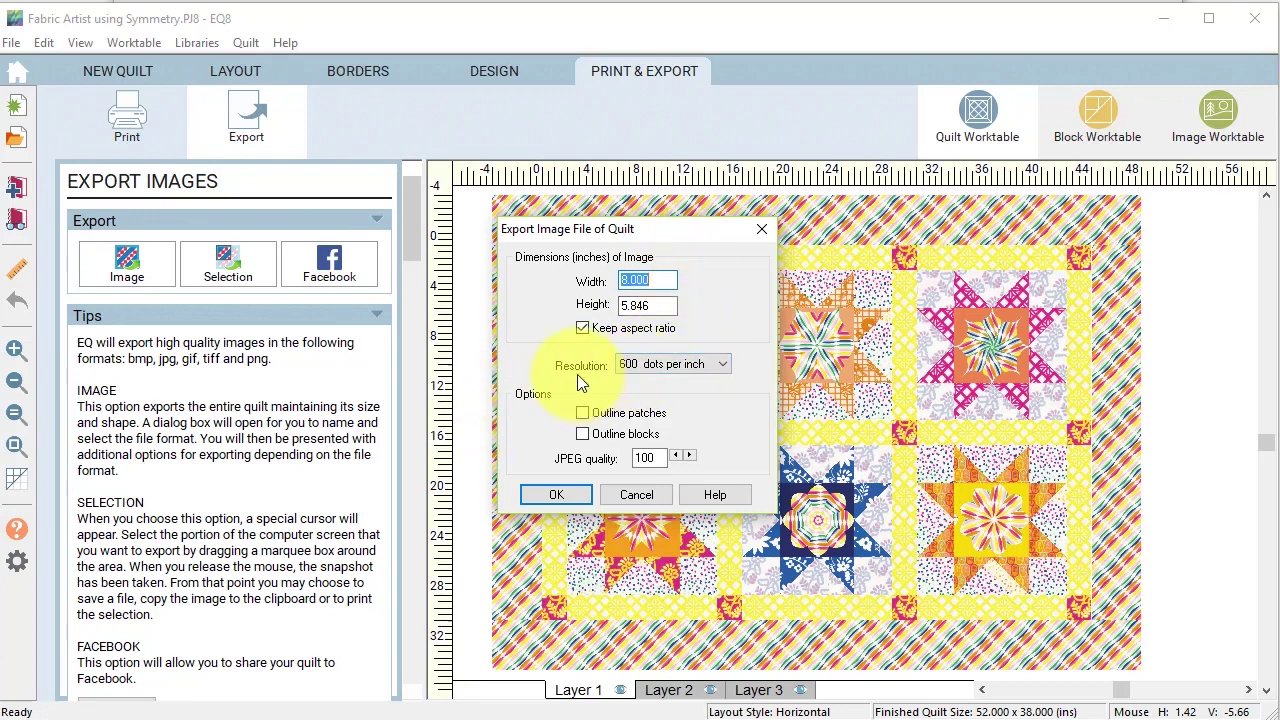
click(724, 366)
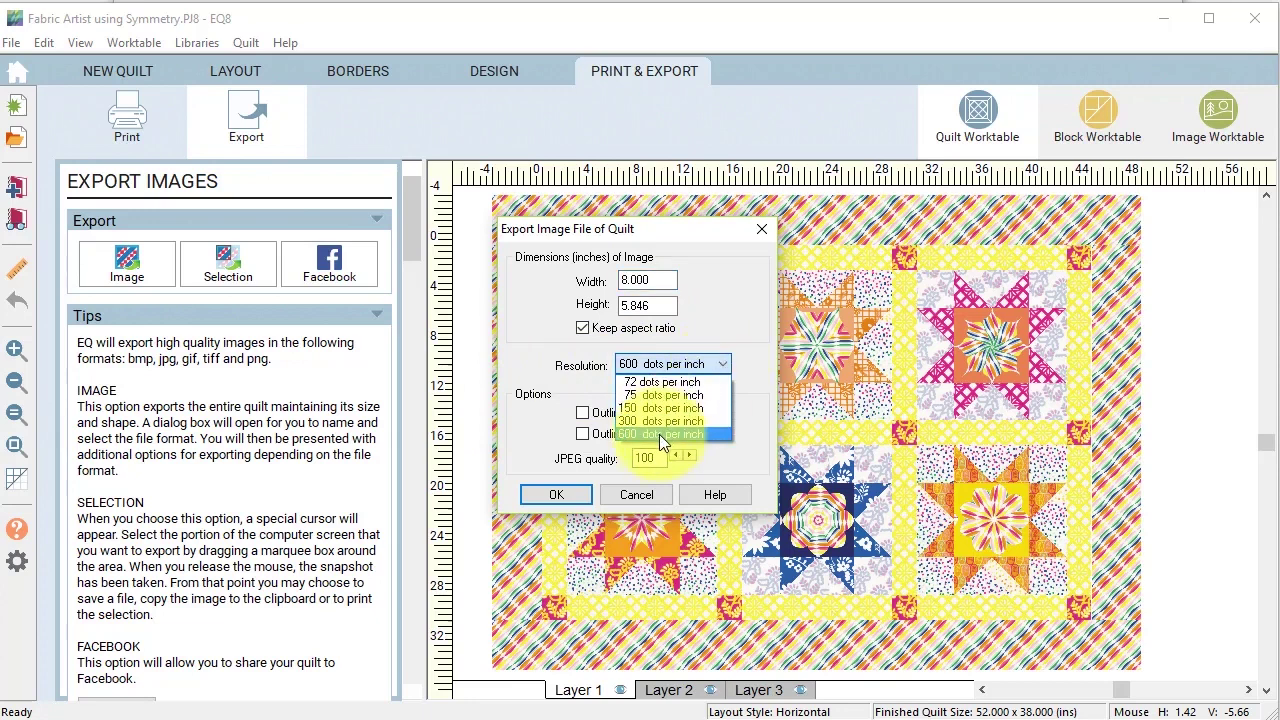
click(709, 312)
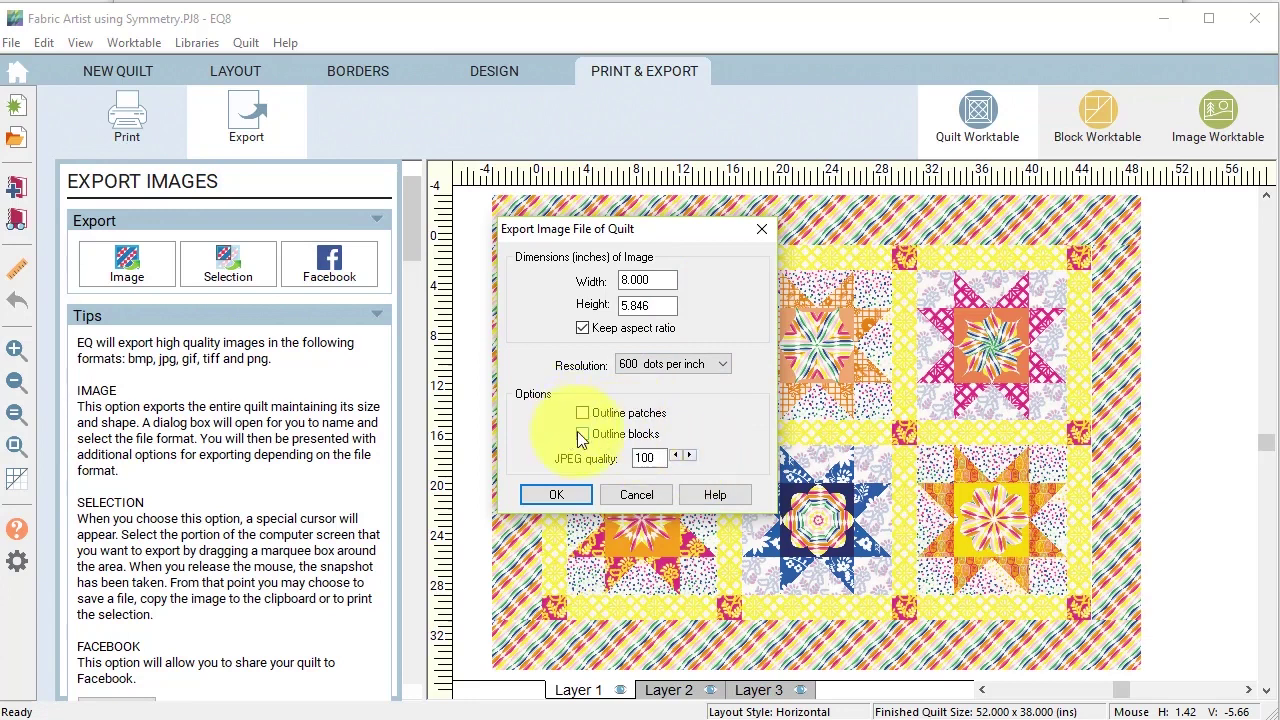
click(689, 455)
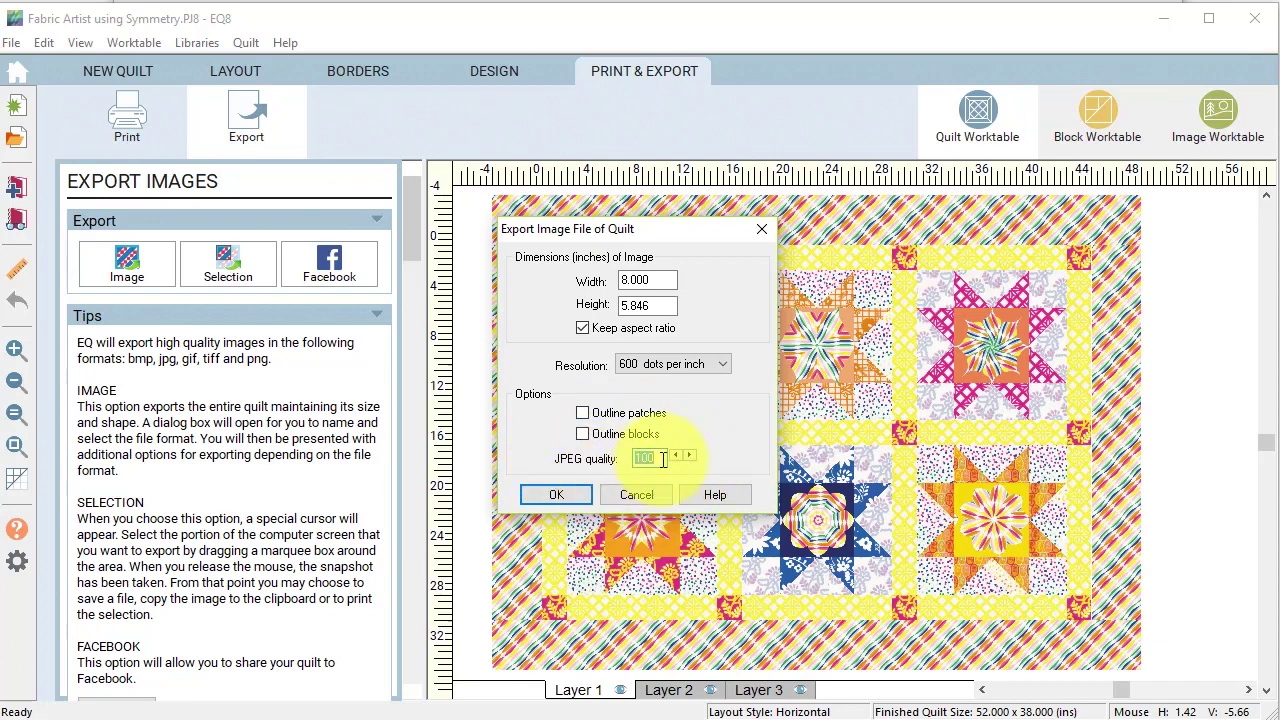
click(556, 497)
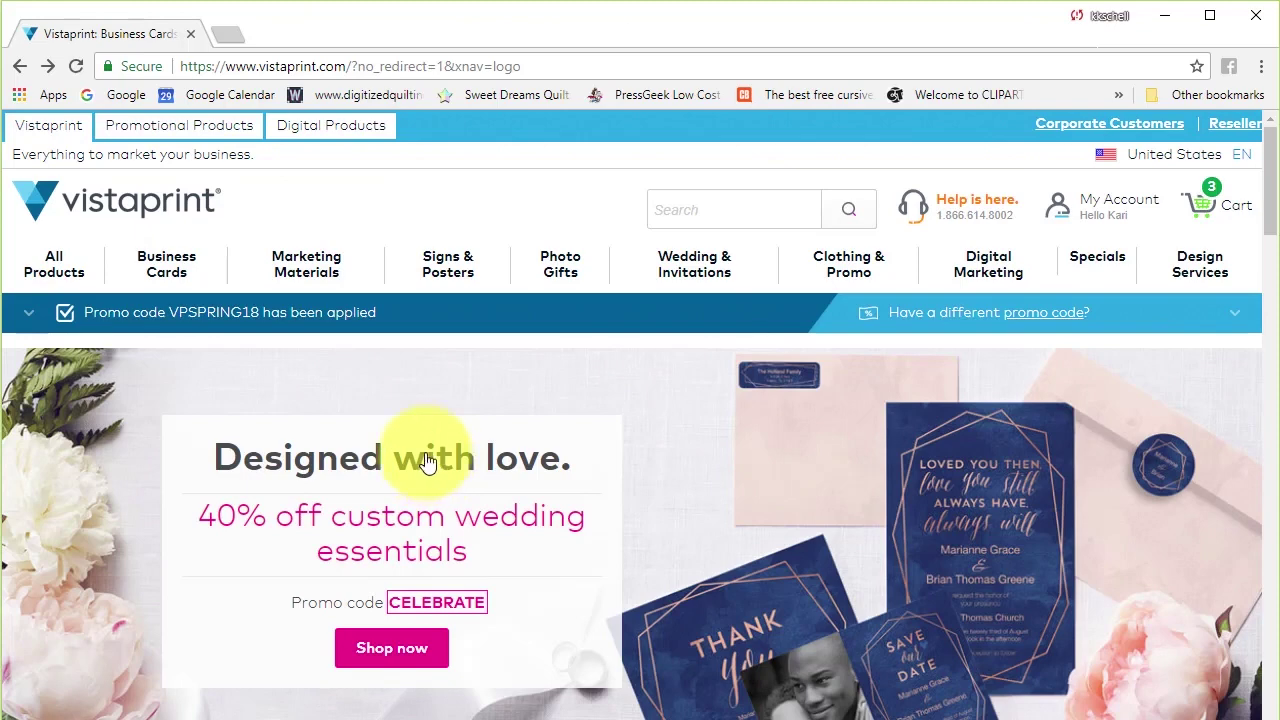
Switch to the Vistaprint website in the browser, search for "note card" and open the Note Cards product page.
click(674, 207)
click(680, 208)
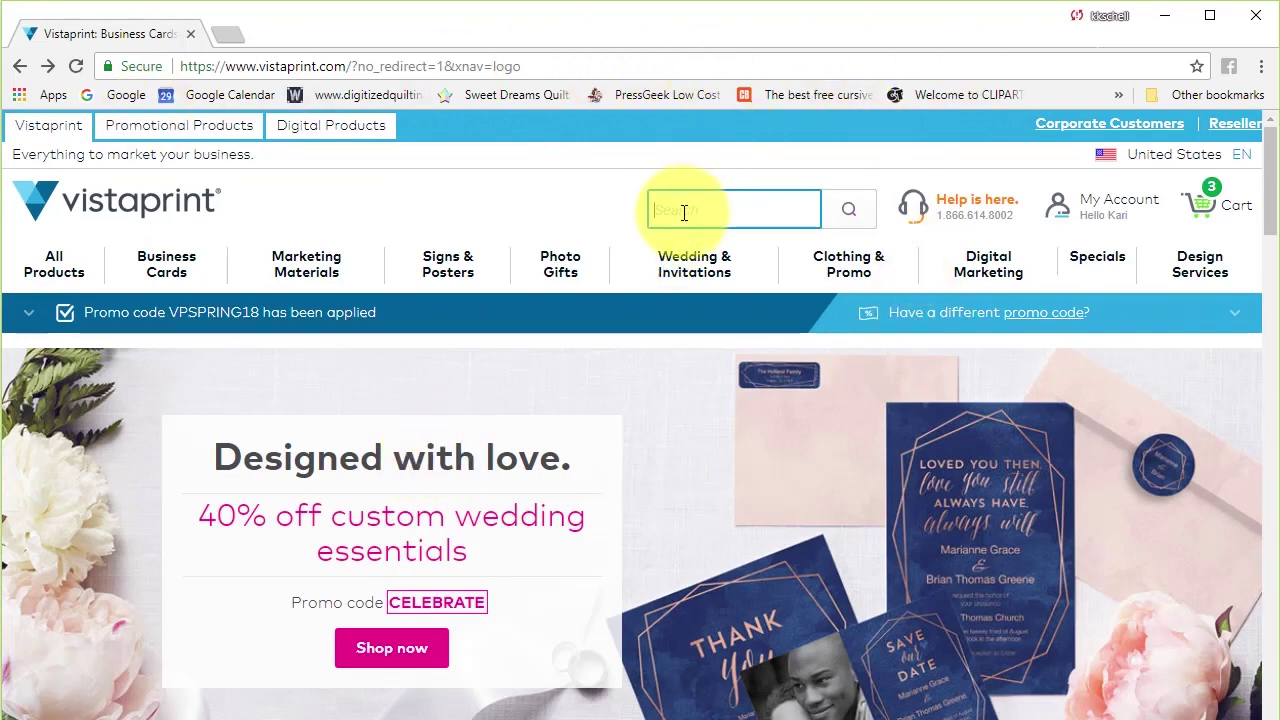
text(note card)
key(Return)
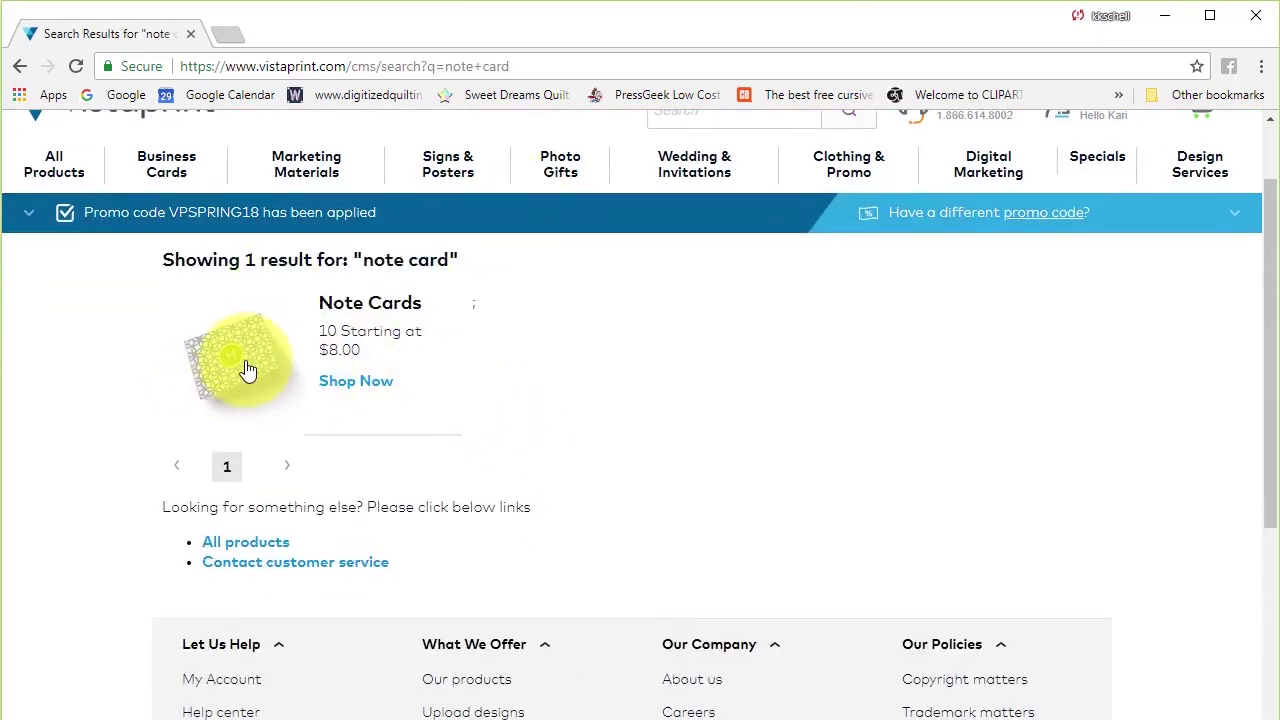
click(363, 390)
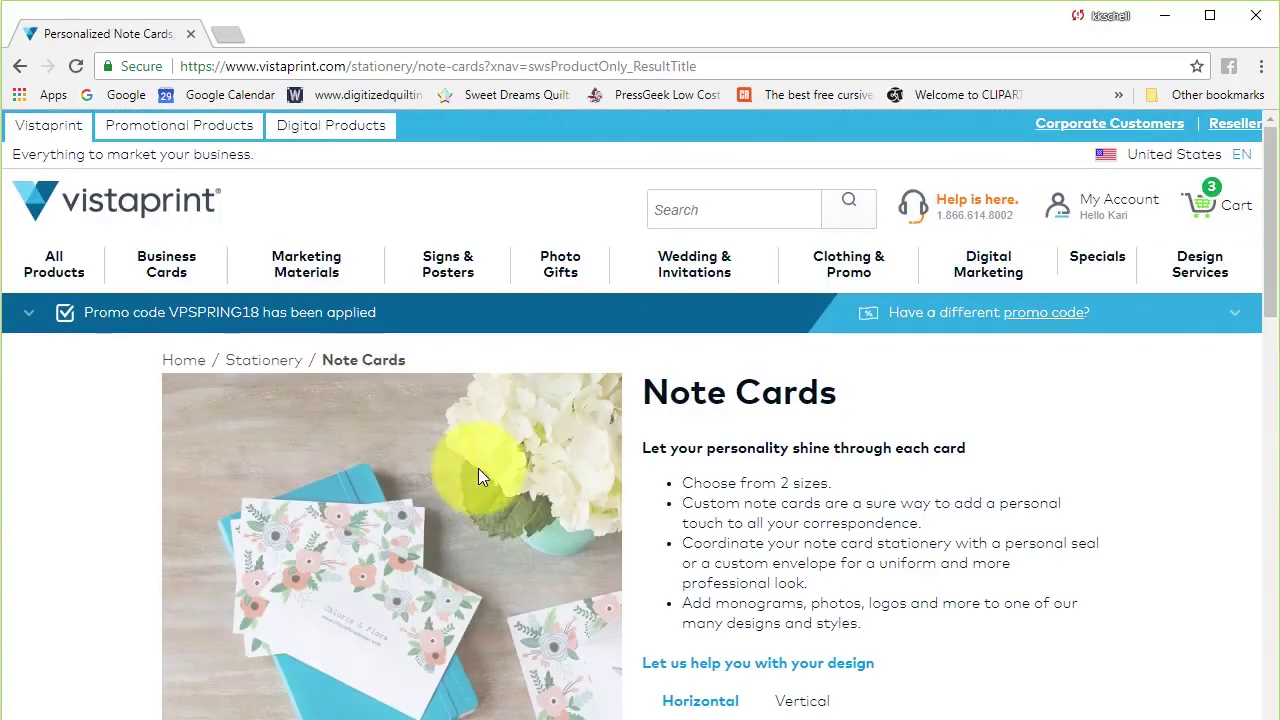
Configure horizontal 5.5" x 4" folded note cards in standard matte with a quantity of 40, and start designing.
scroll(497, 517, down, 3)
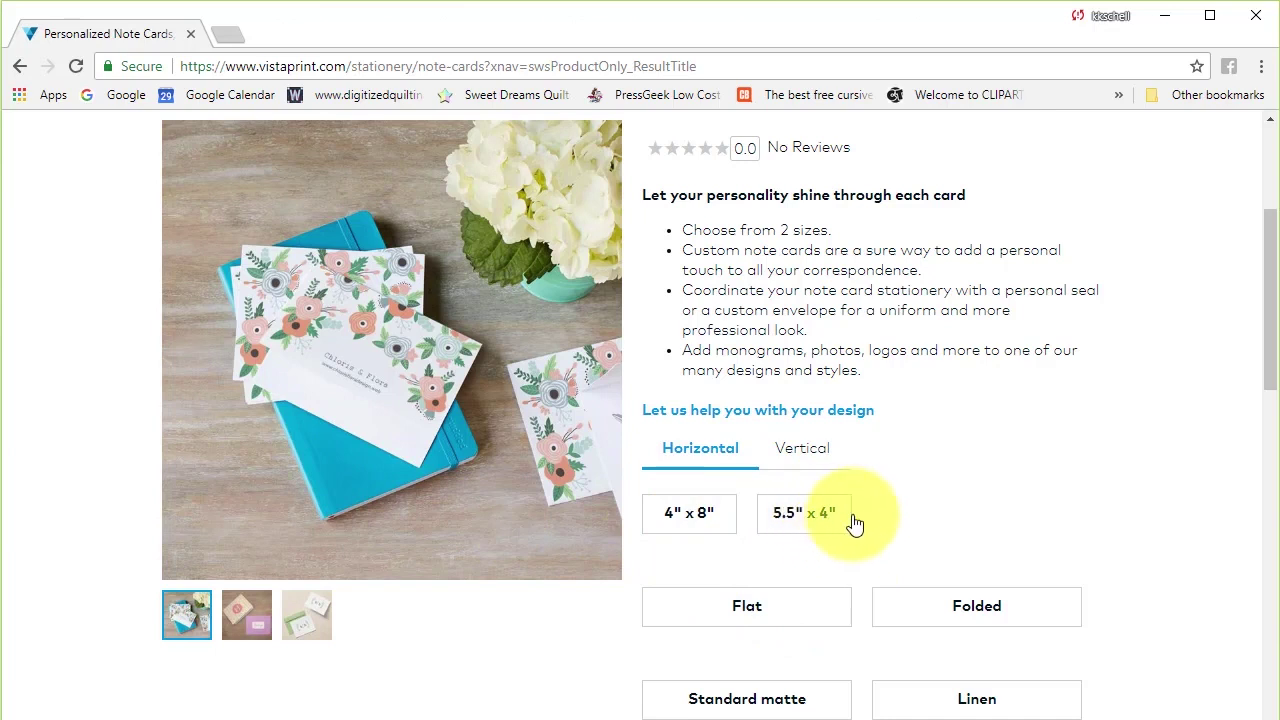
click(826, 520)
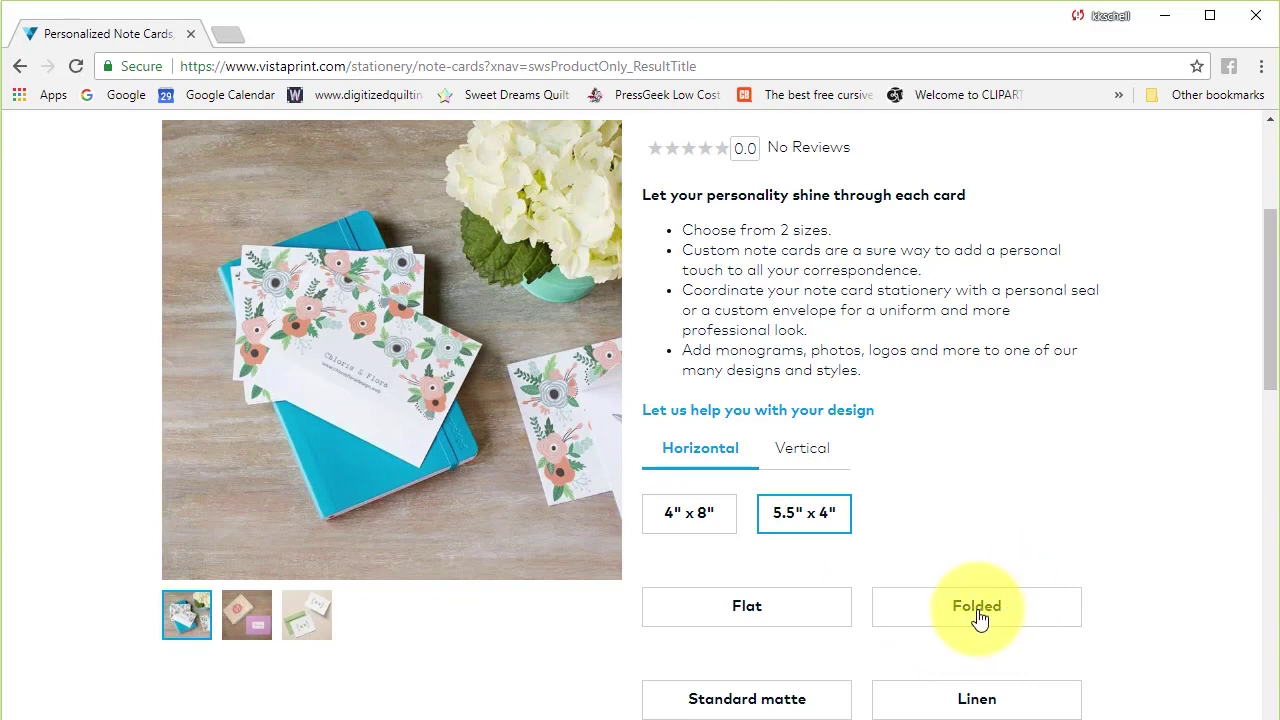
click(981, 616)
scroll(1160, 567, down, 4)
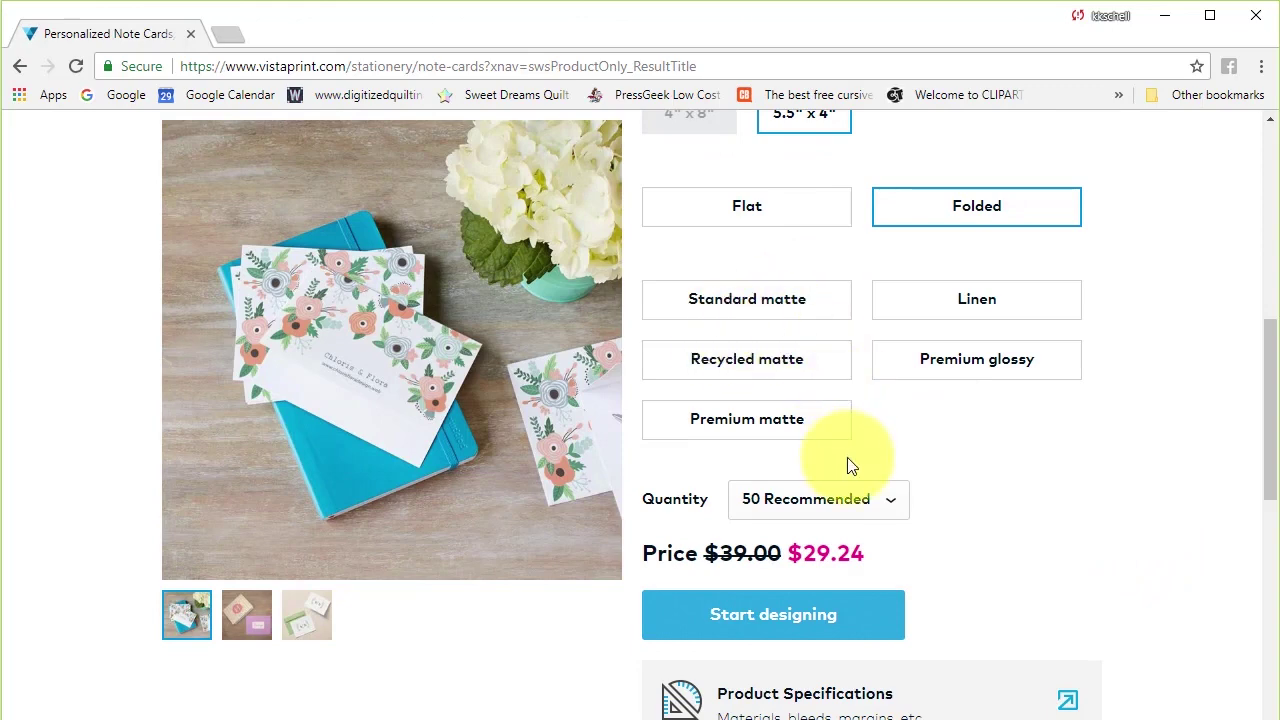
click(785, 311)
click(894, 508)
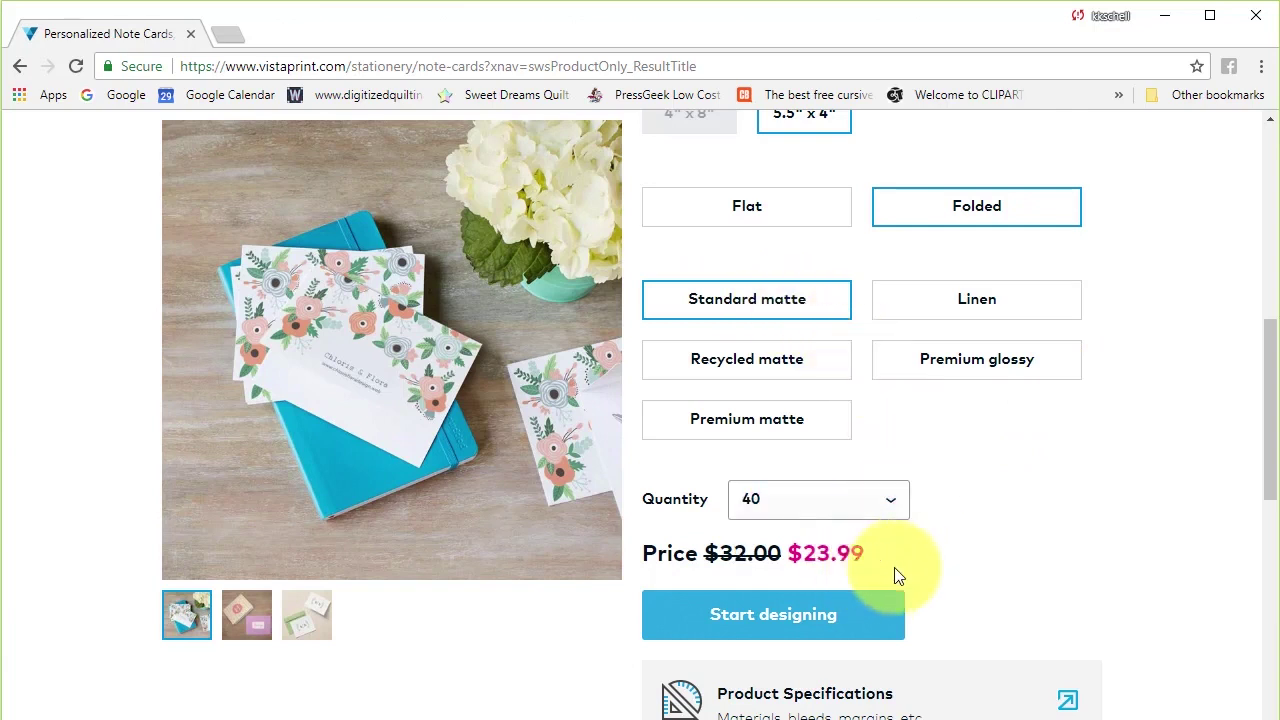
click(802, 617)
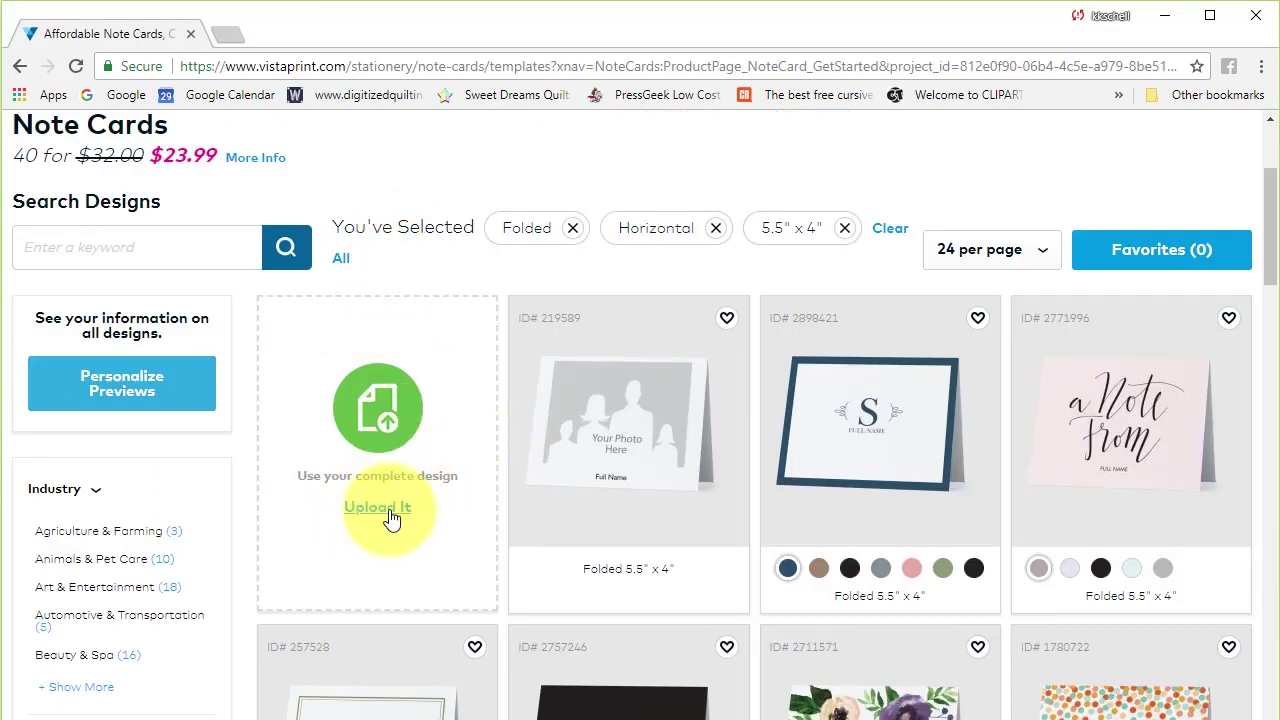
Choose to upload a complete design and place Notecard Front.JPG from the computer on the card's front side.
click(389, 509)
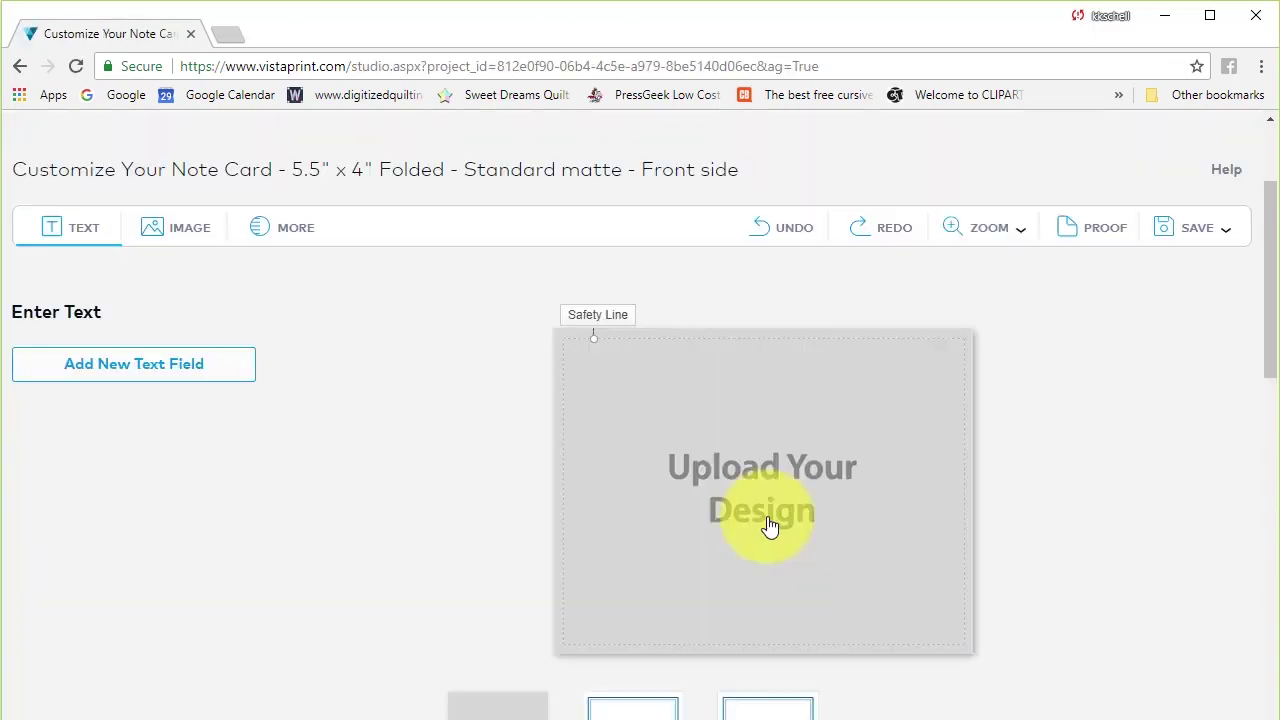
click(768, 508)
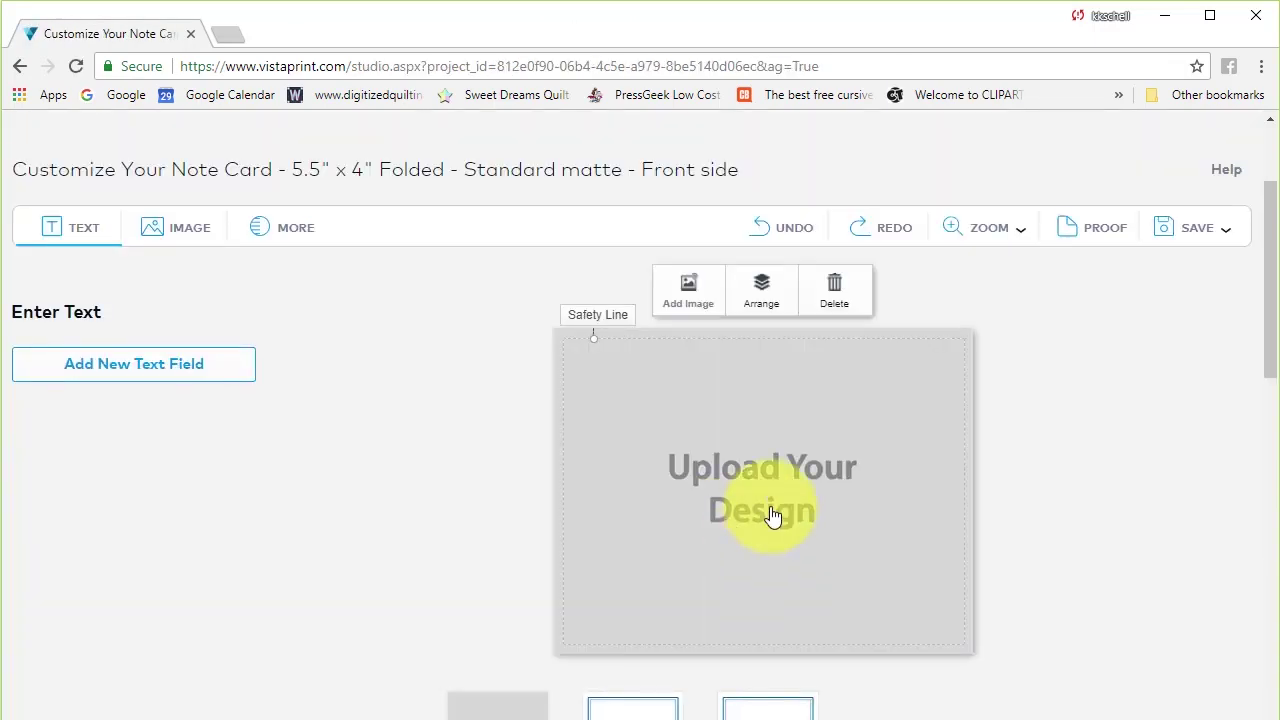
click(688, 298)
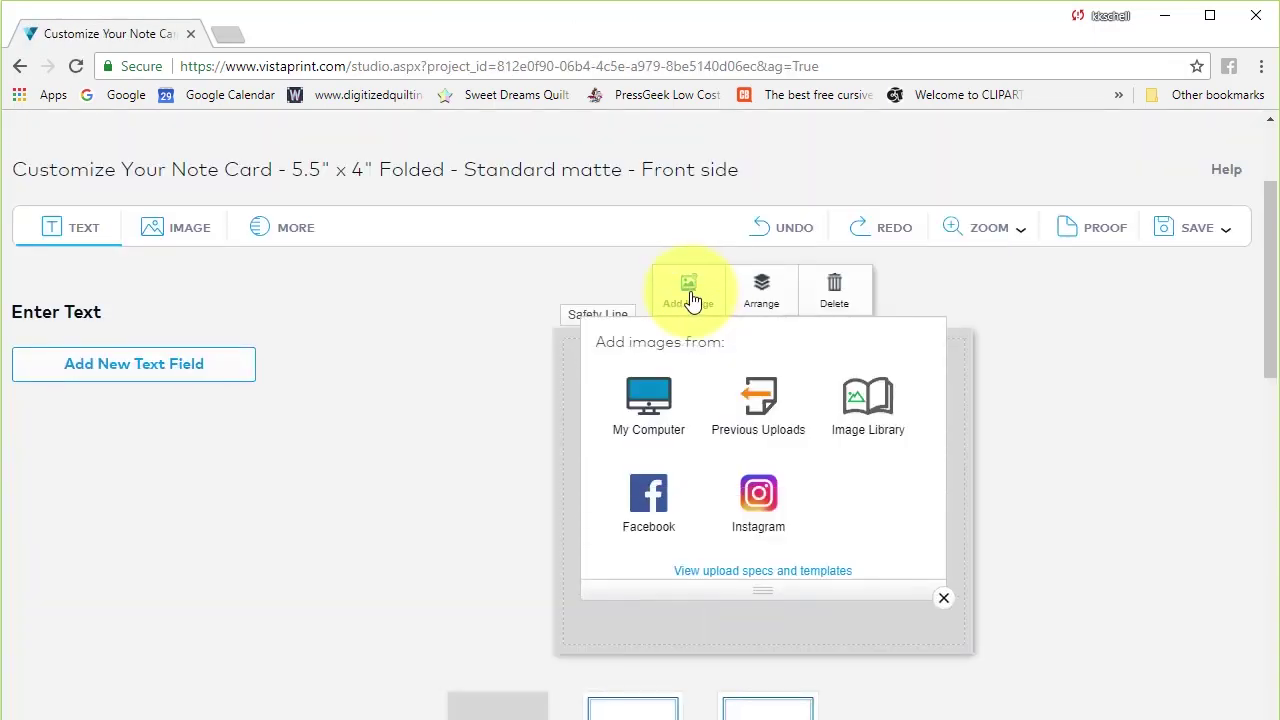
click(652, 407)
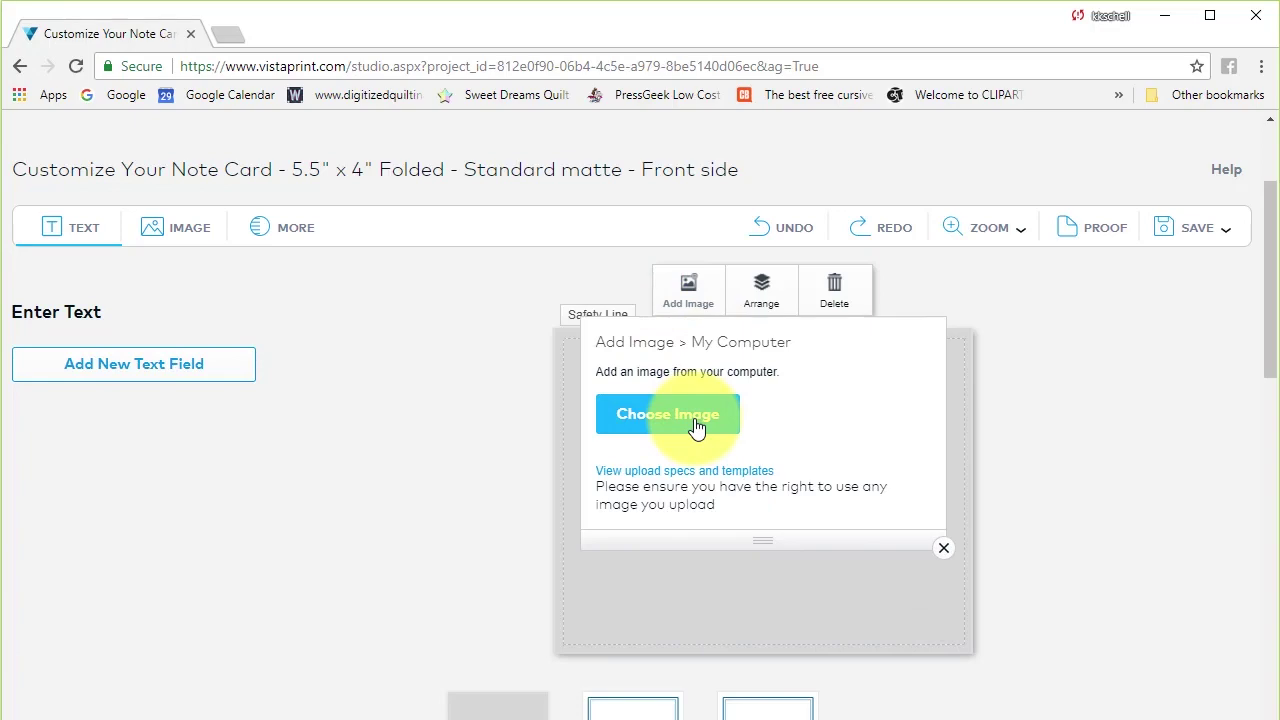
click(696, 424)
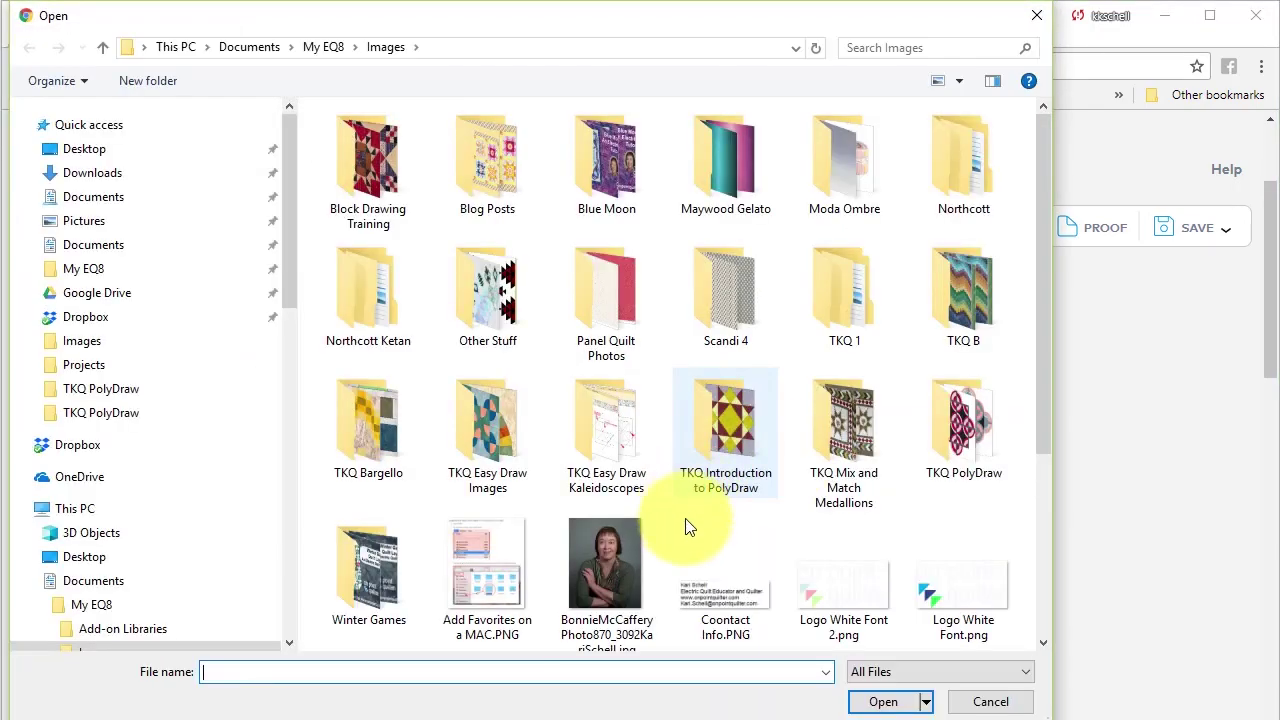
scroll(686, 516, down, 2)
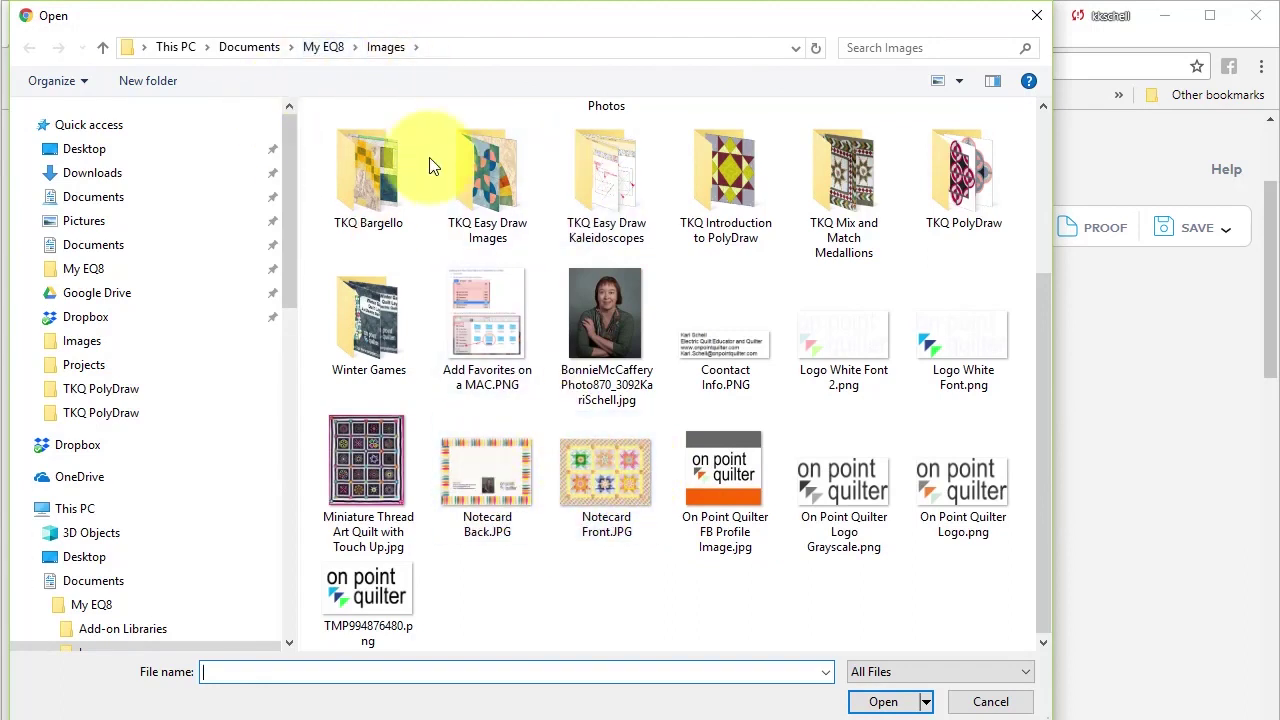
click(619, 486)
click(908, 704)
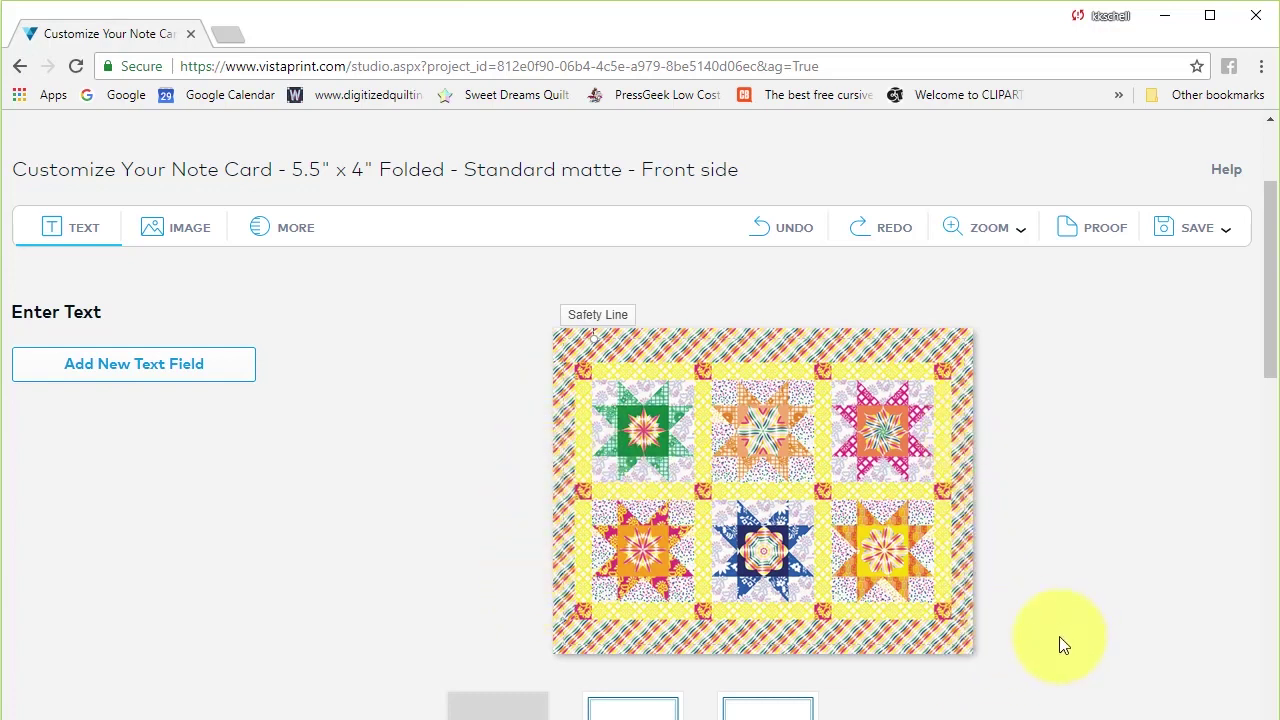
scroll(1059, 636, down, 3)
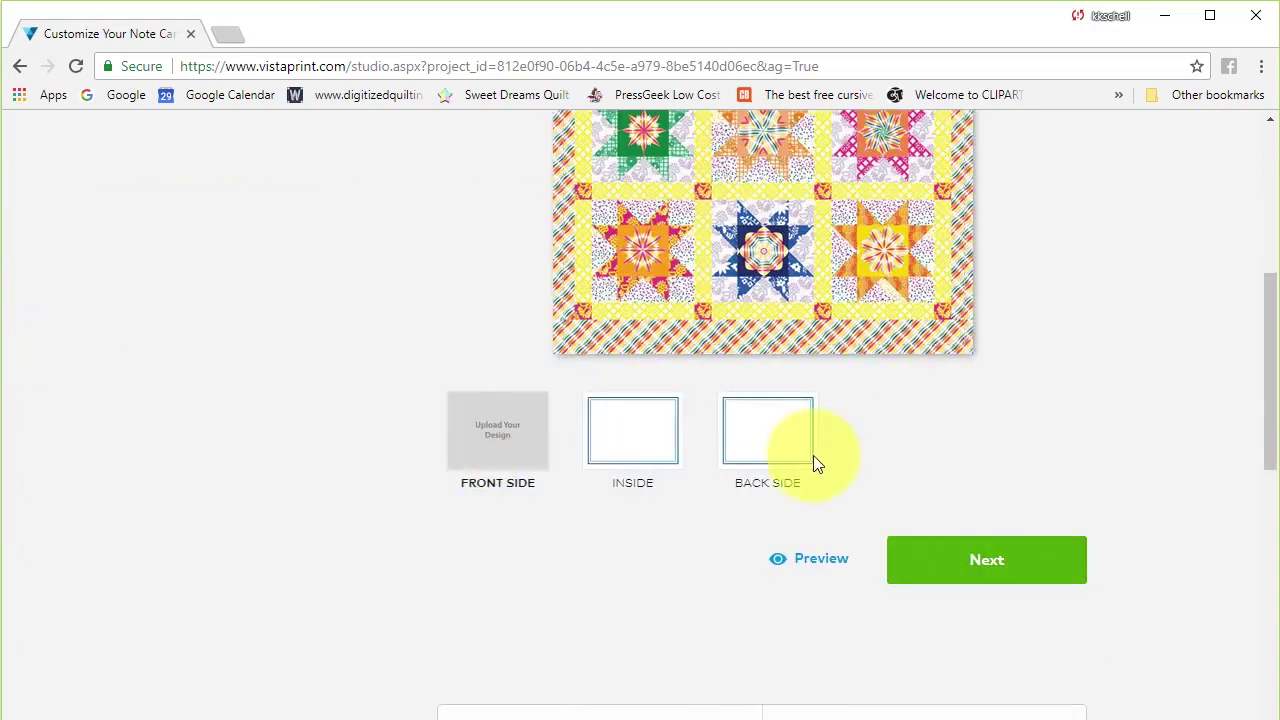
scroll(828, 435, up, 2)
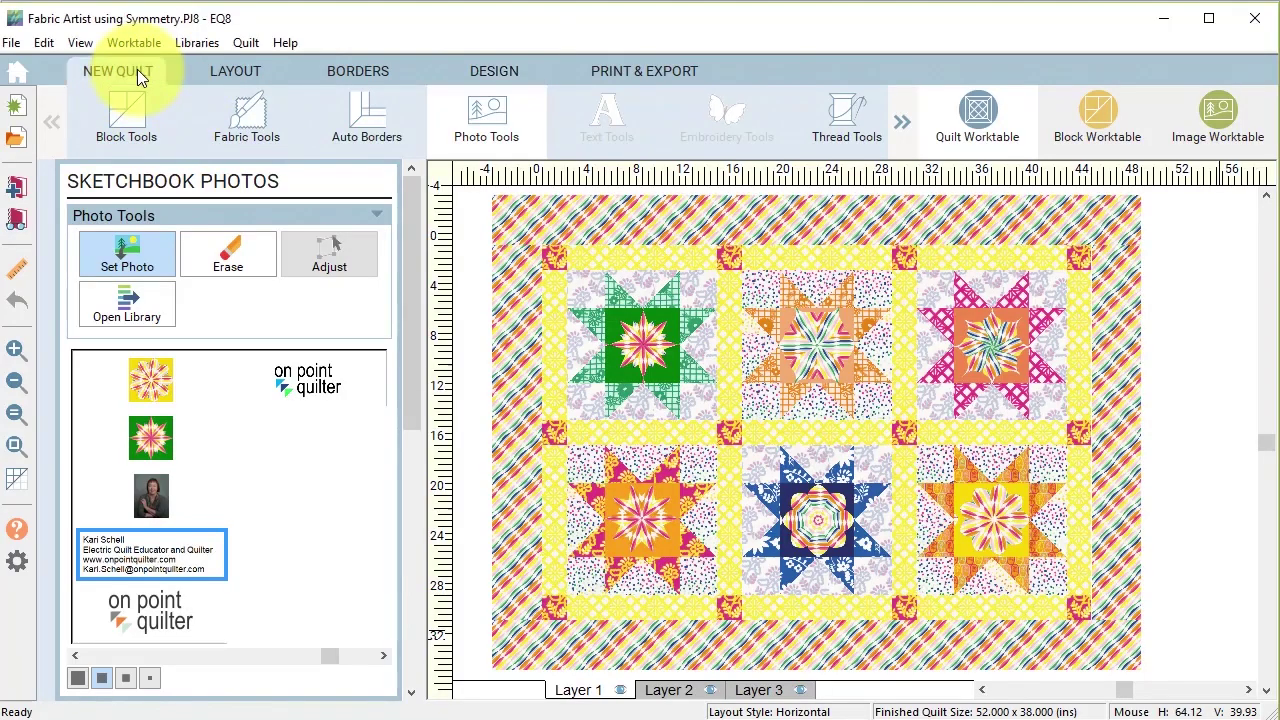
Switch to EQ8, start a new horizontal quilt and set its layout to 1 block horizontally and 1 vertically.
click(137, 69)
click(133, 123)
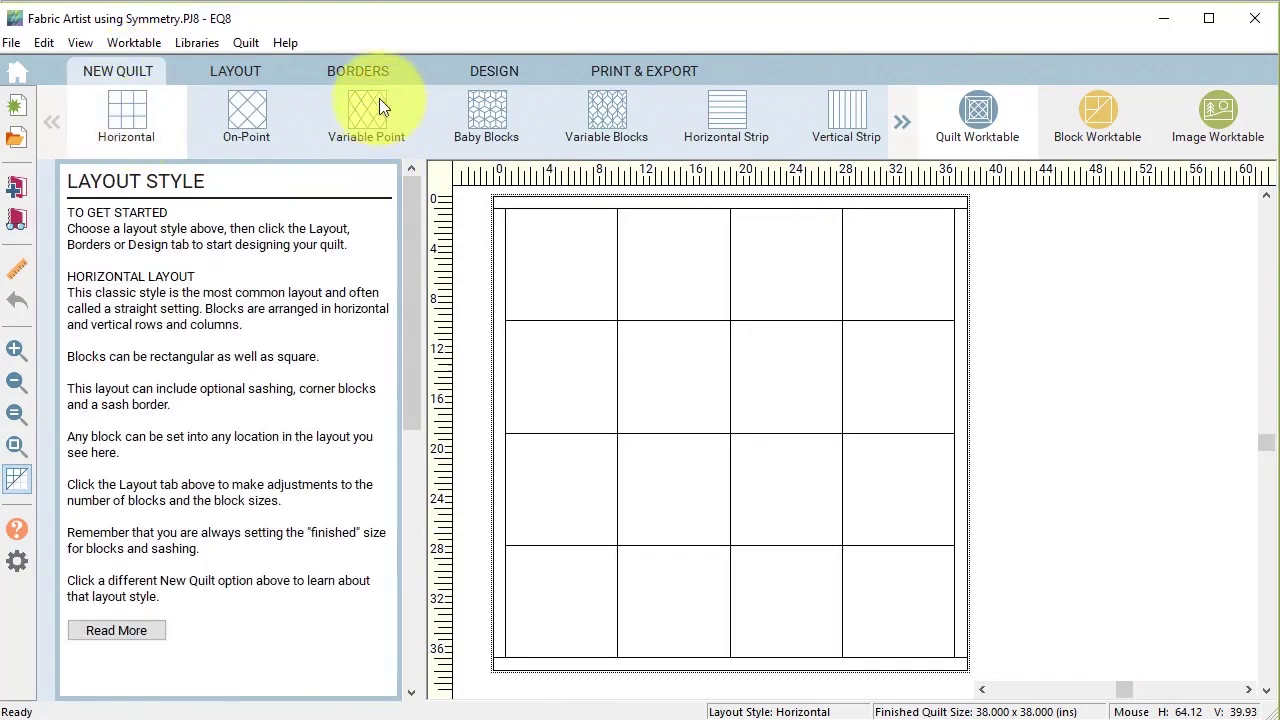
click(232, 67)
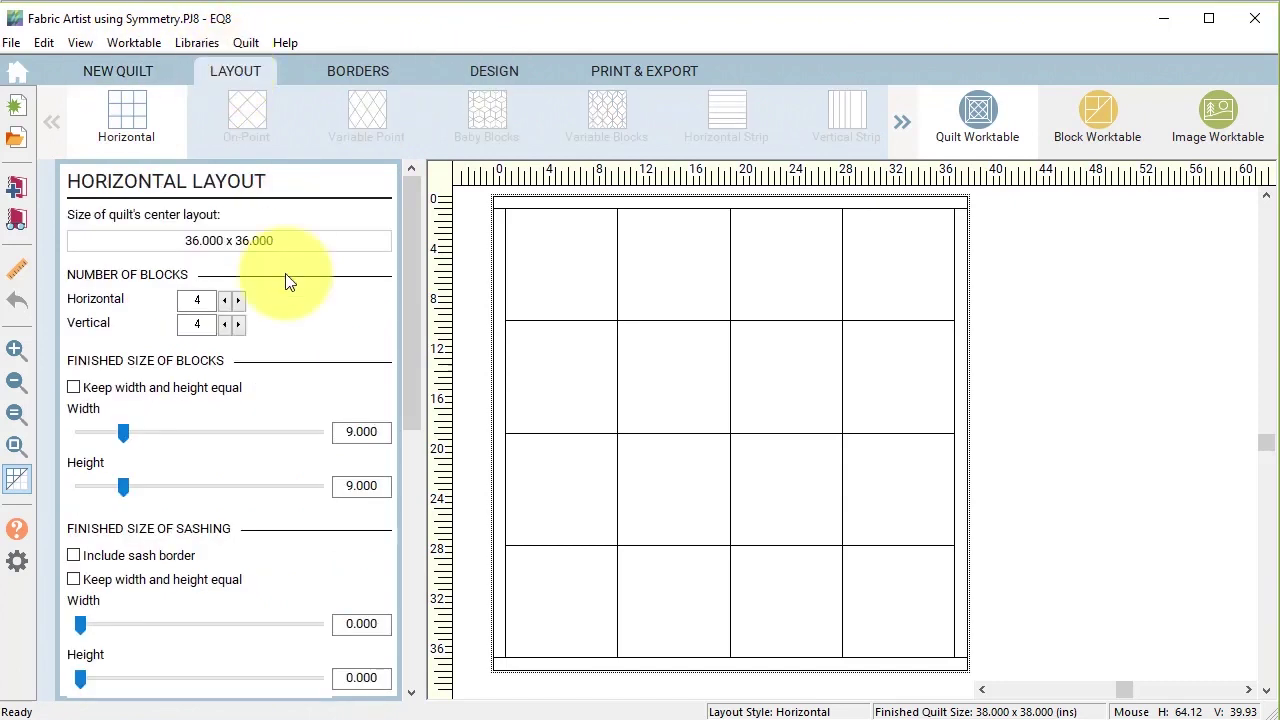
click(224, 300)
click(224, 300)
click(224, 300)
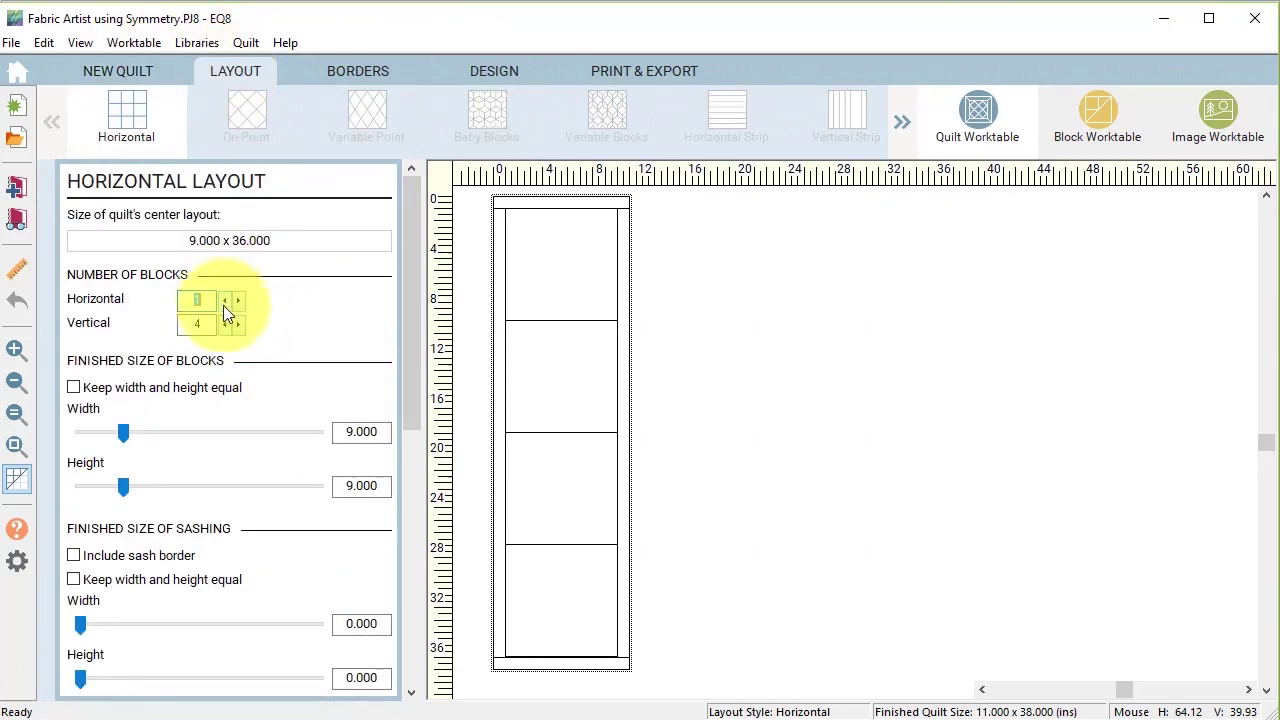
click(224, 324)
click(224, 324)
click(224, 324)
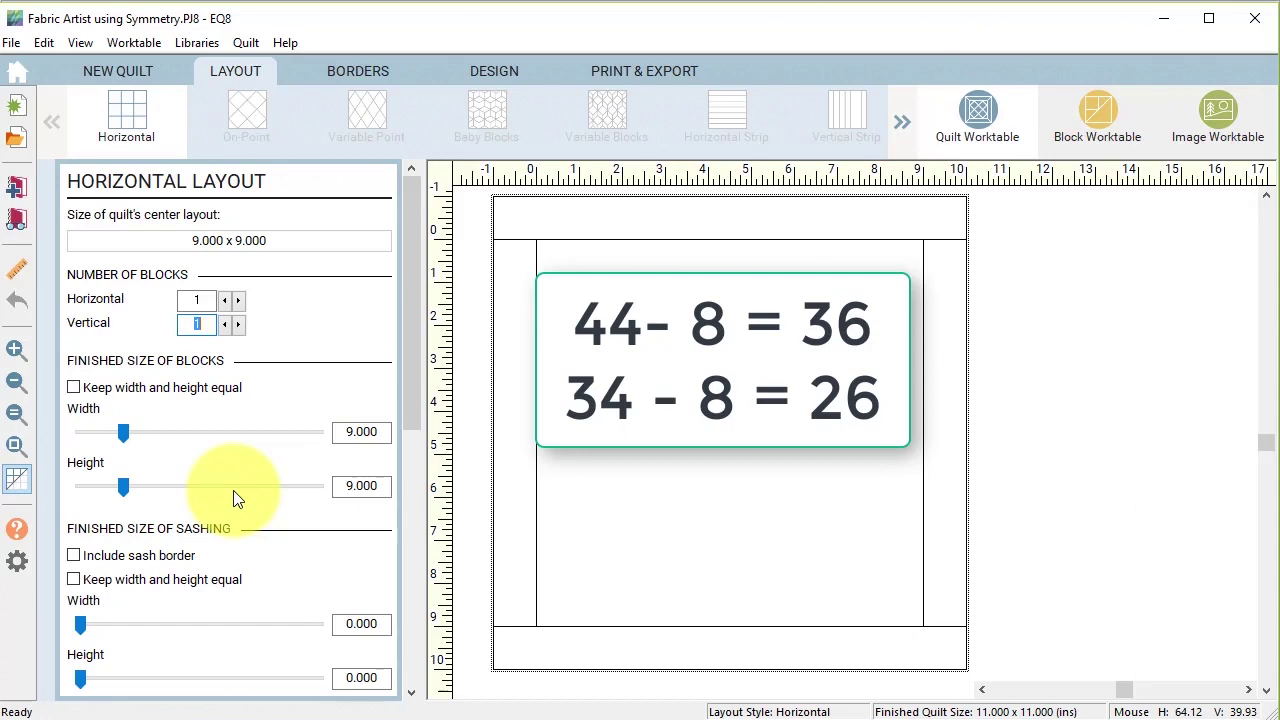
Set the finished block size to 36 inches wide and 26 inches high.
double_click(361, 431)
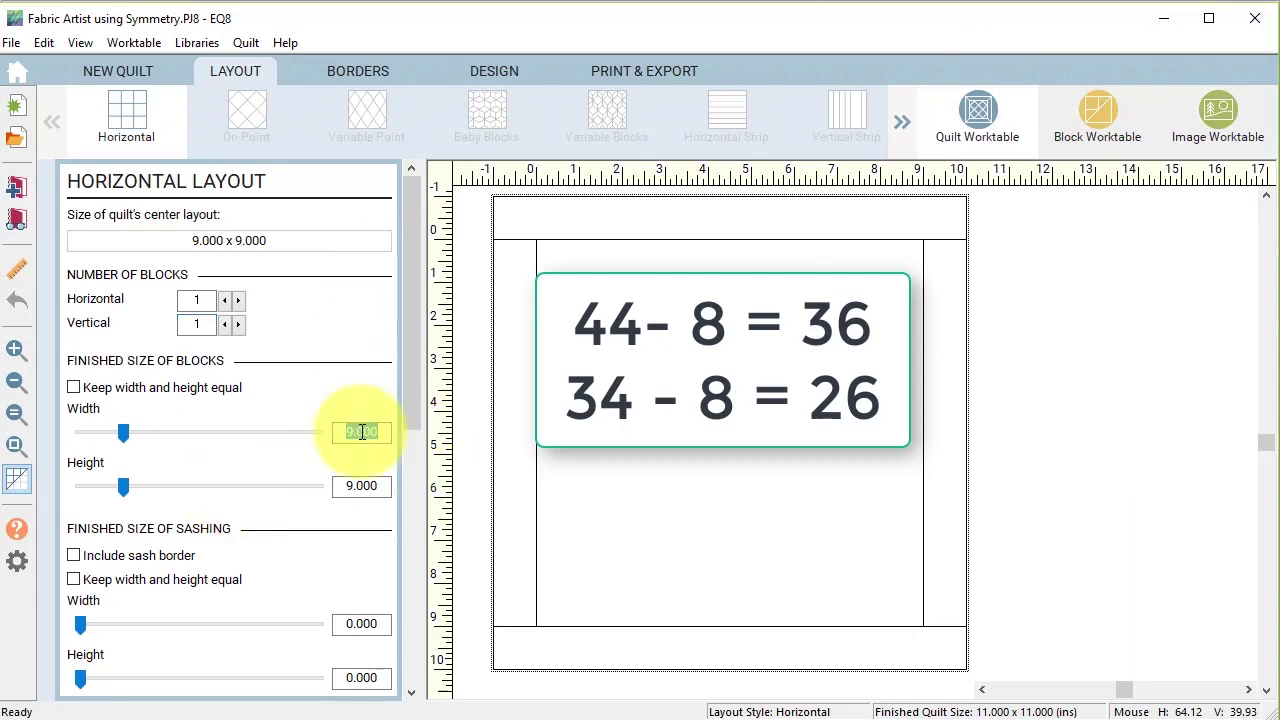
text(36)
key(Tab)
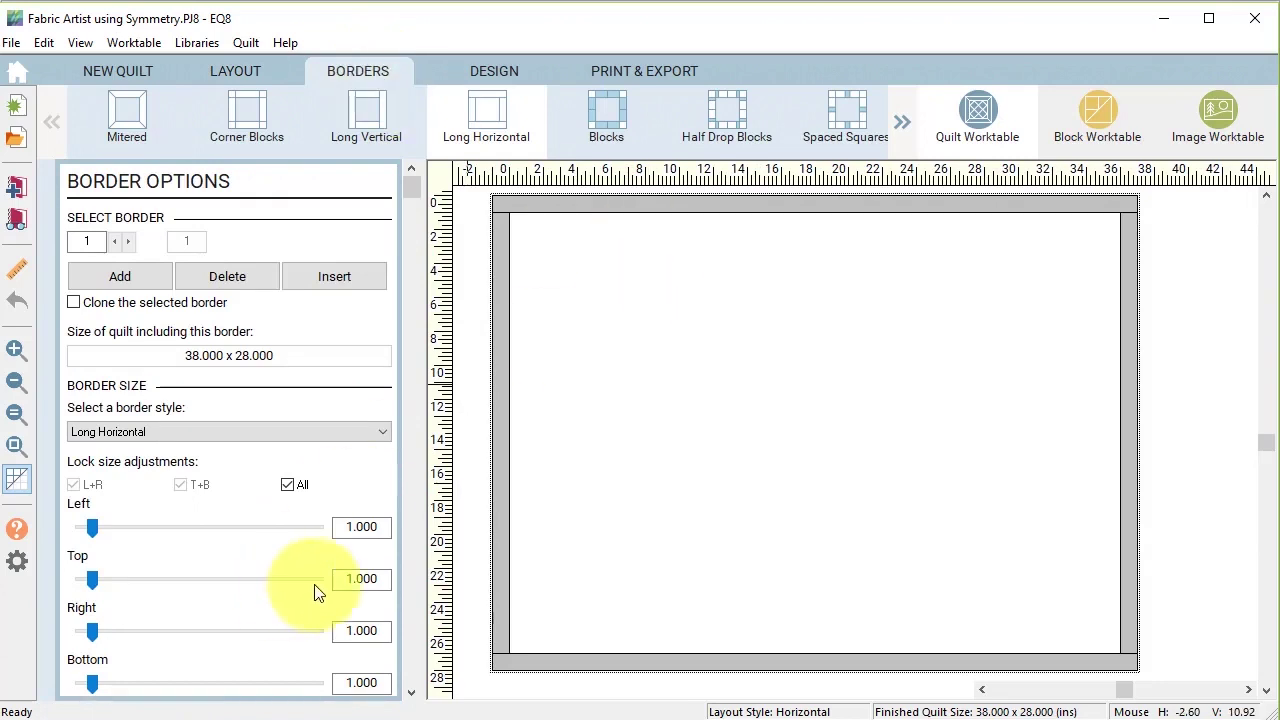
Set the Long Horizontal border to 4 inches on all four sides.
double_click(345, 527)
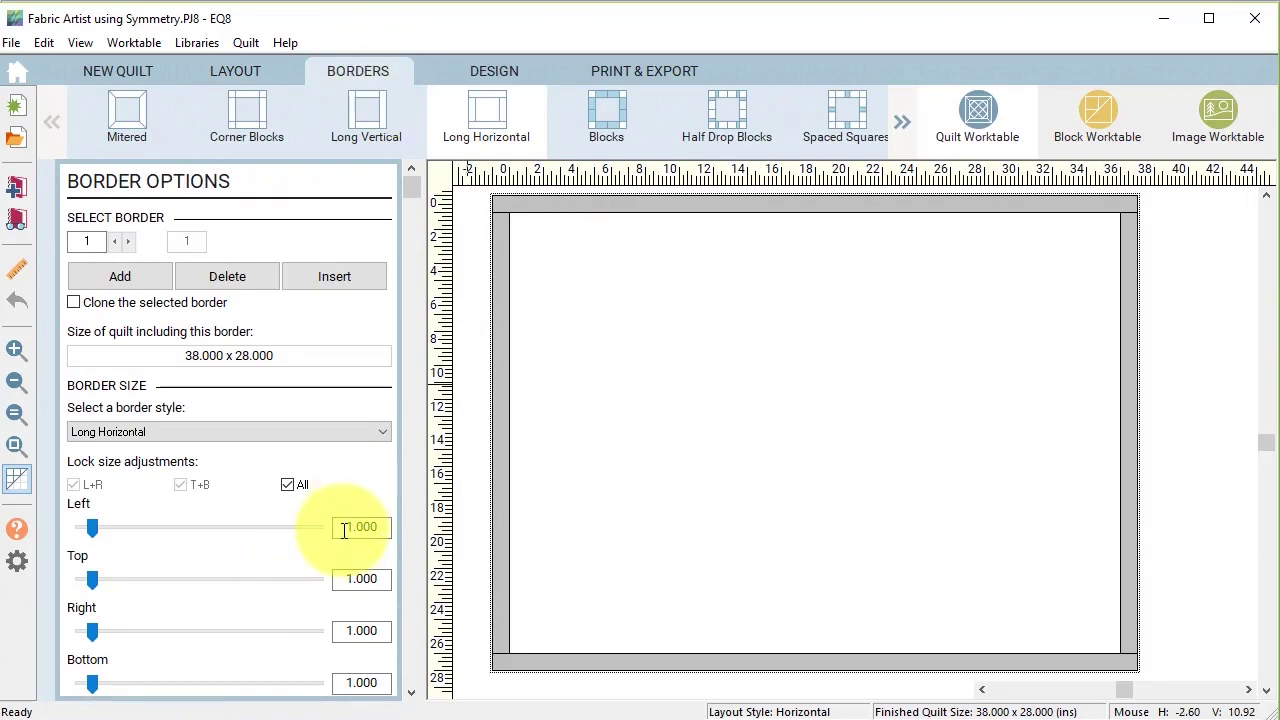
text(4)
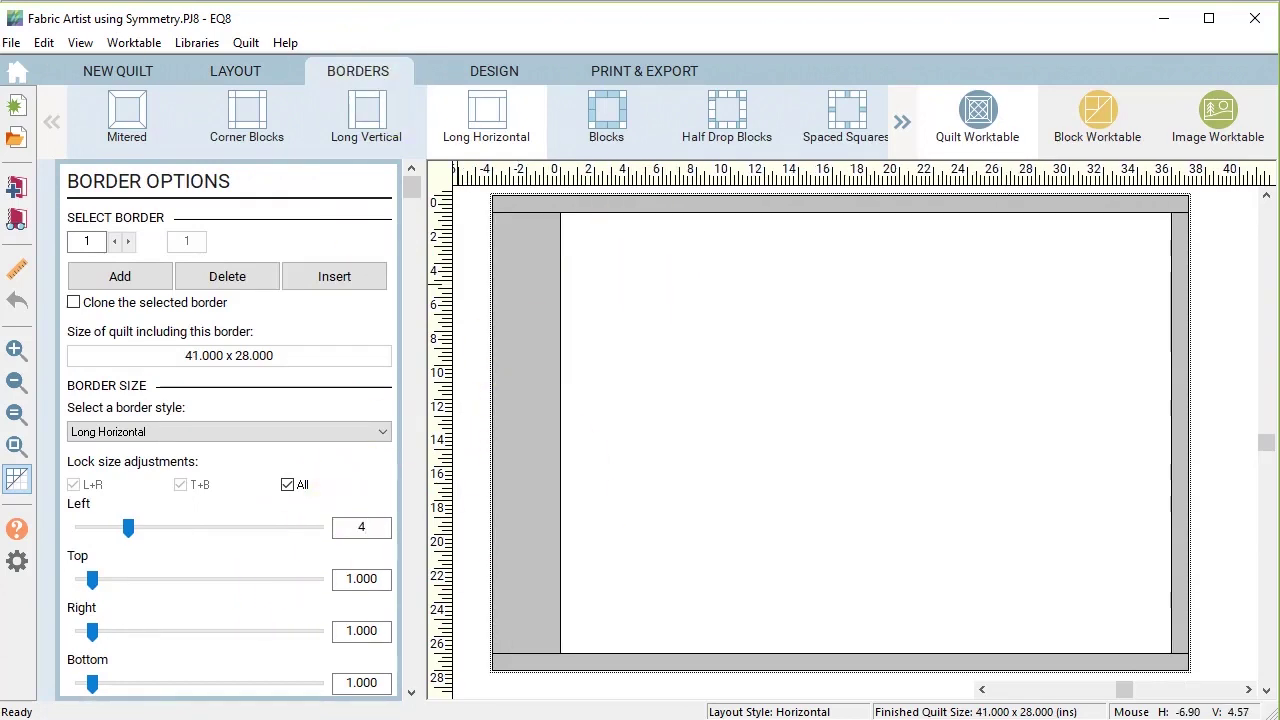
click(129, 533)
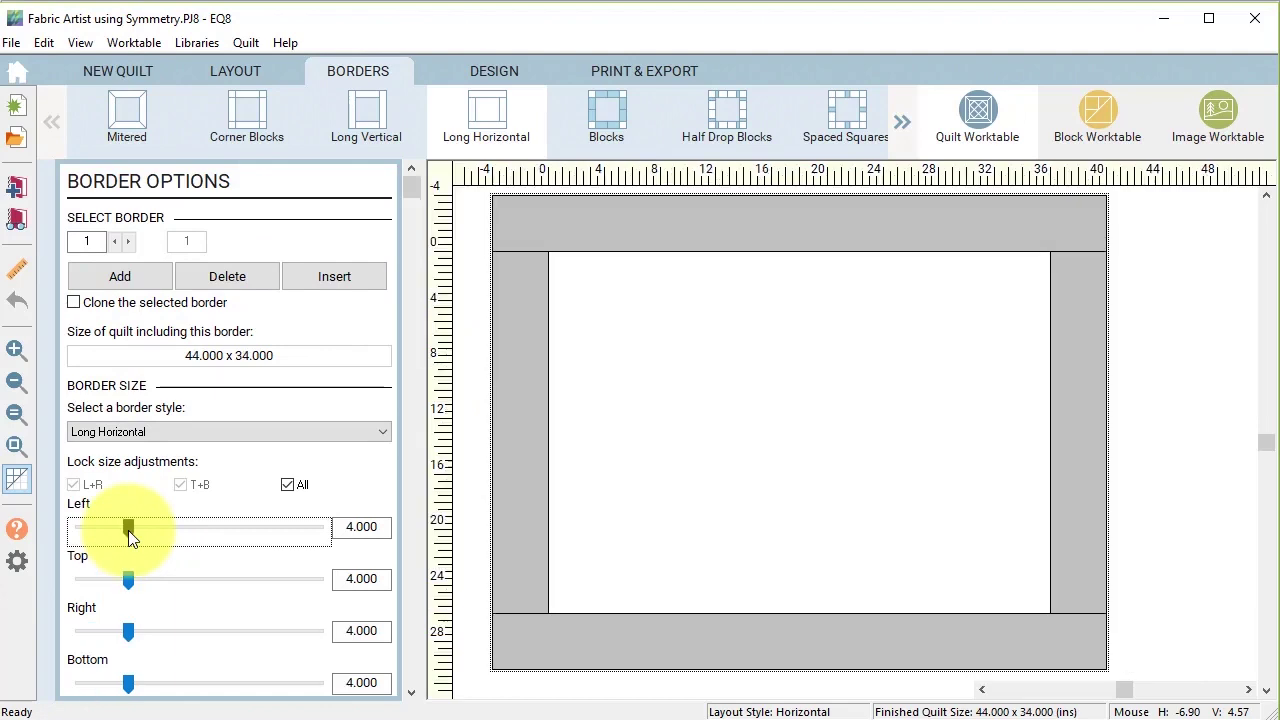
Paint all four borders with the multicoloured pointed-stripe fabric using the Paintbrush.
click(498, 70)
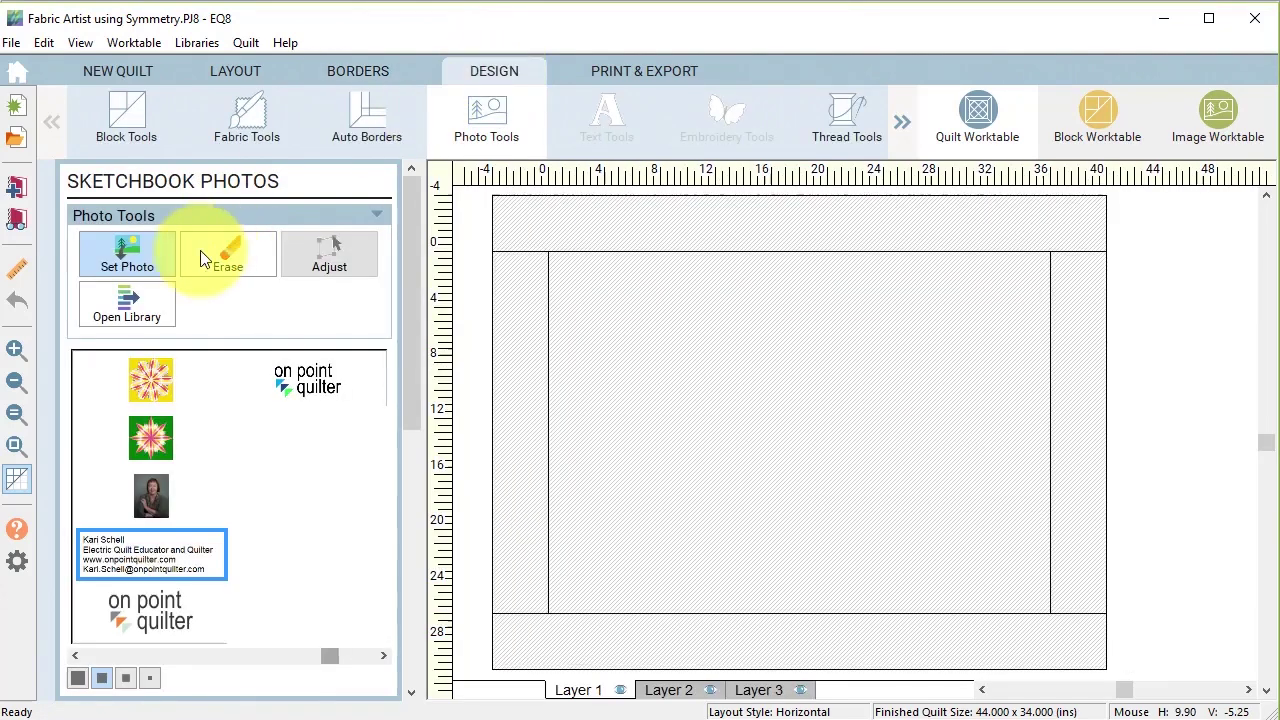
click(248, 113)
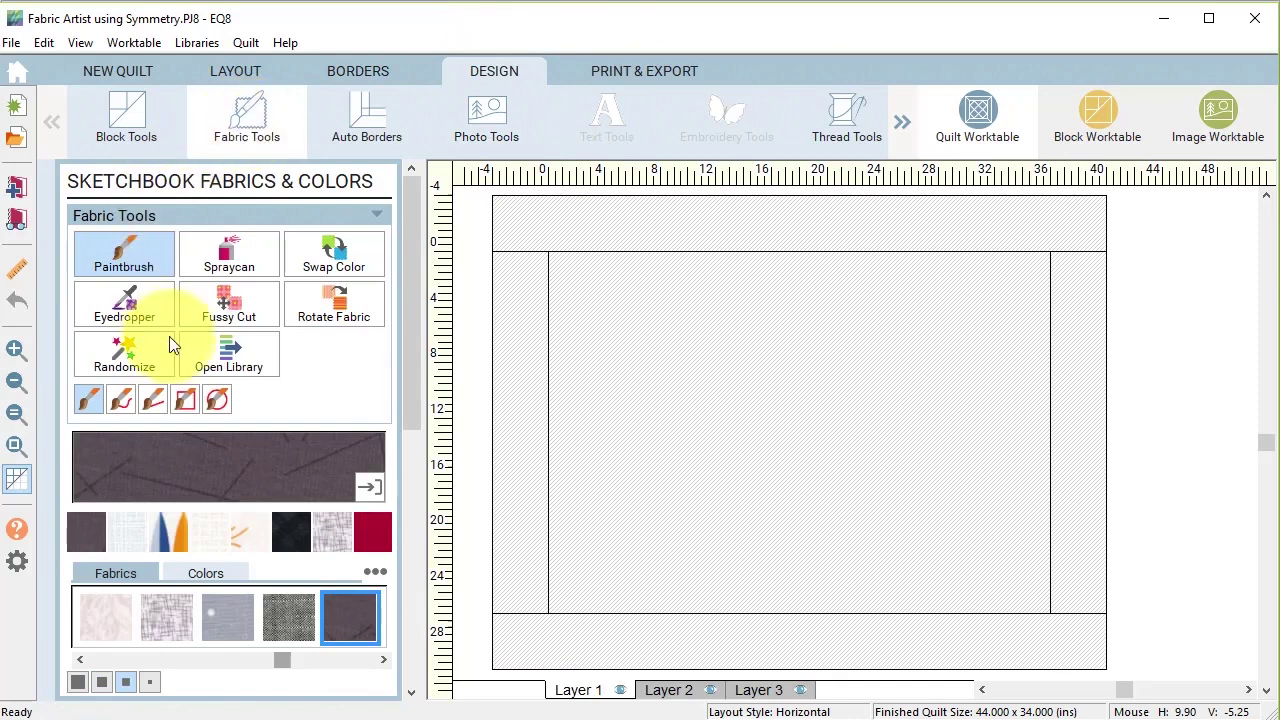
scroll(228, 520, down, 1)
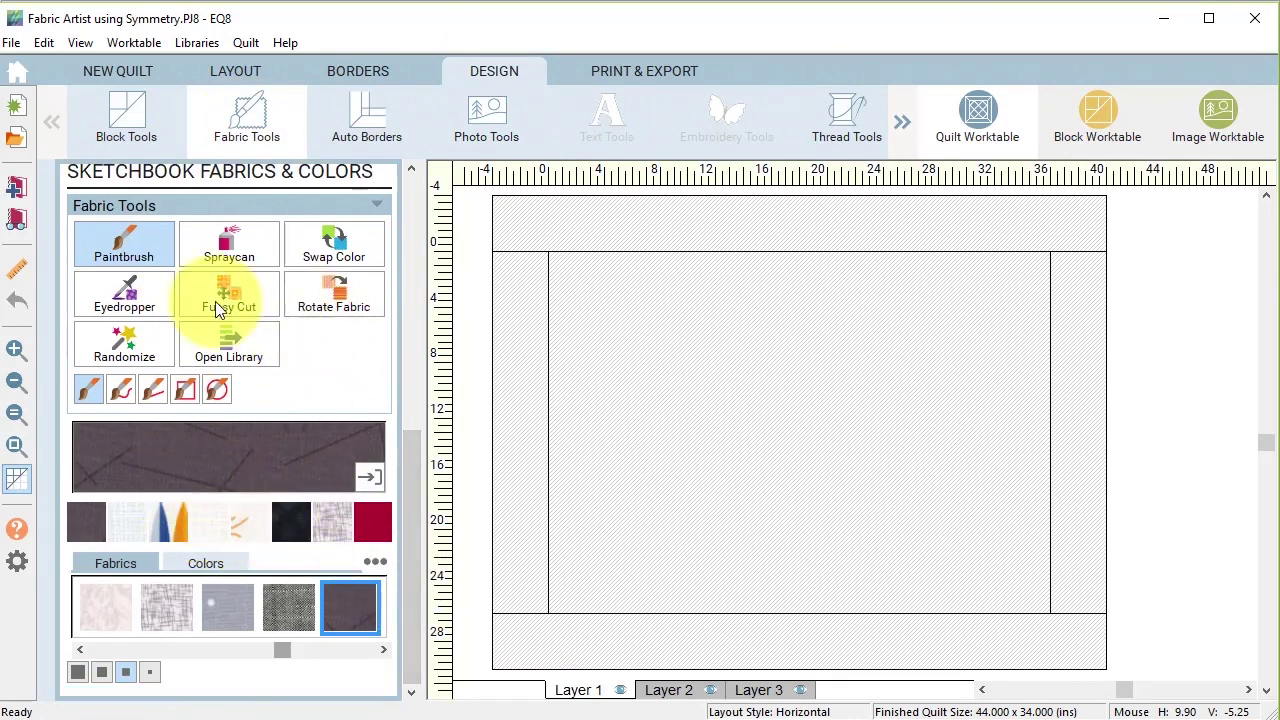
click(117, 243)
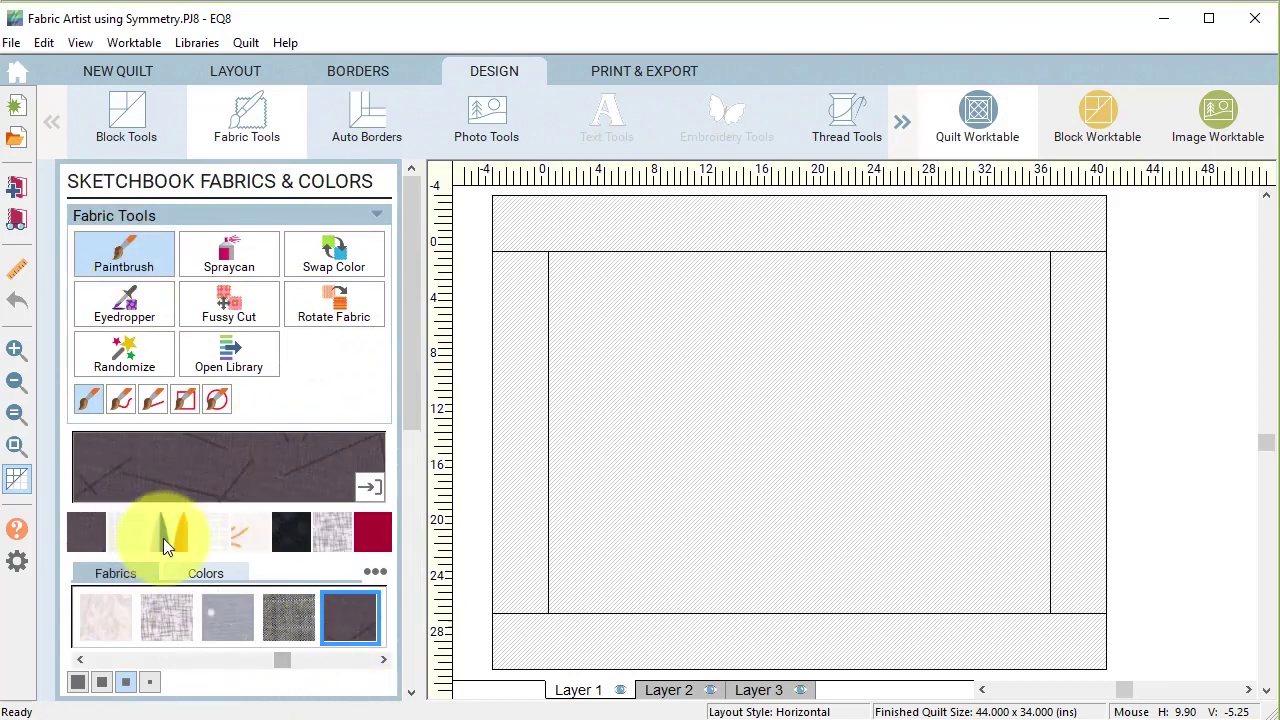
click(163, 535)
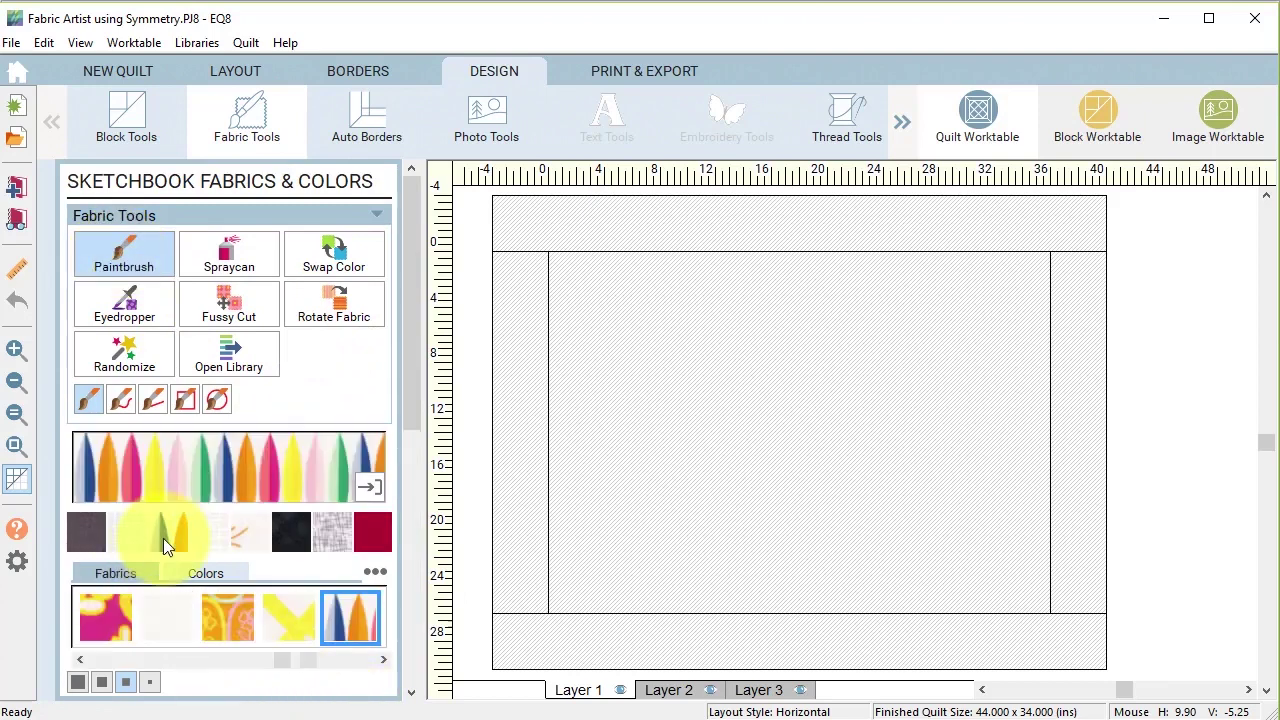
click(718, 212)
click(1072, 440)
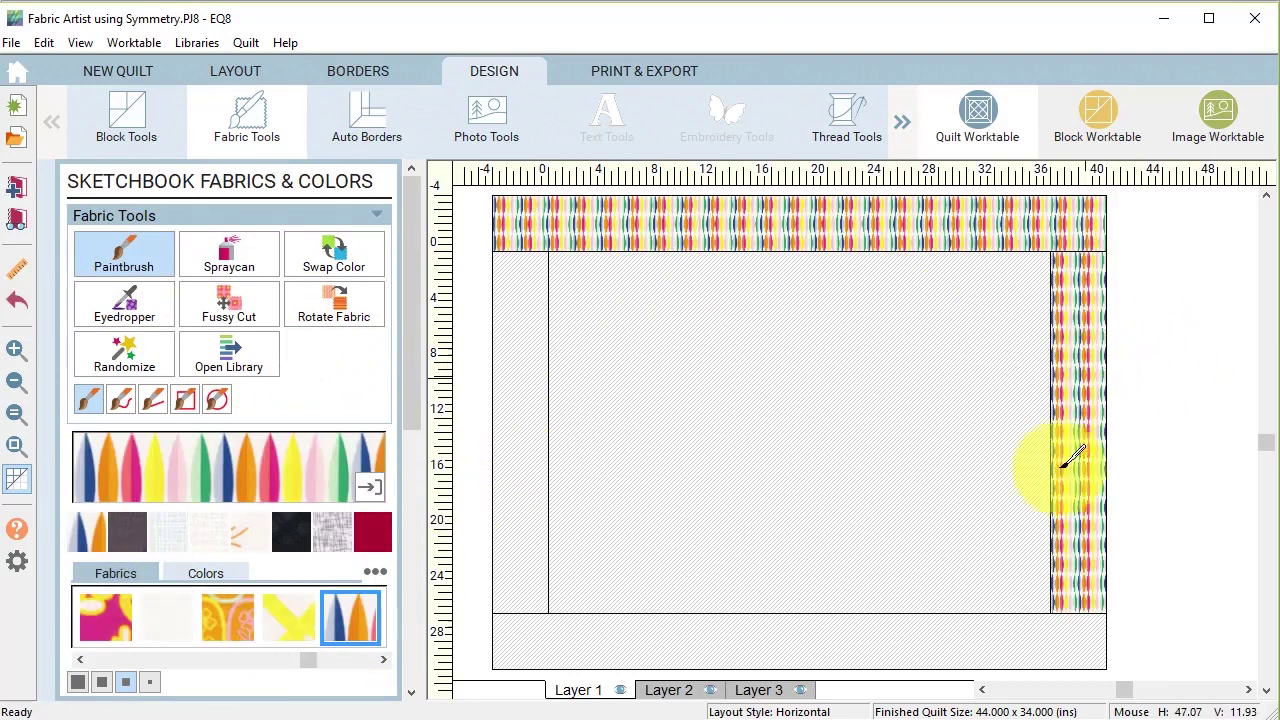
click(966, 632)
click(533, 368)
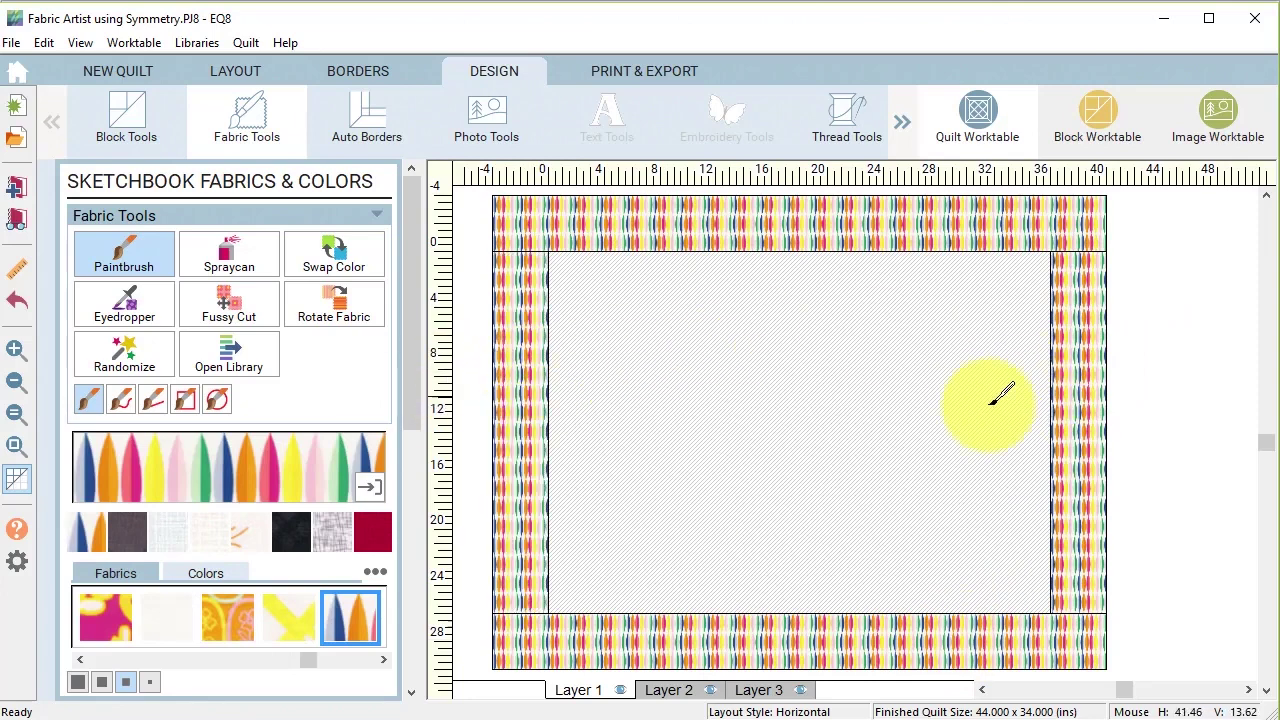
Rotate the fabric in all four borders with the Advanced option at a 45-degree starting angle.
click(336, 314)
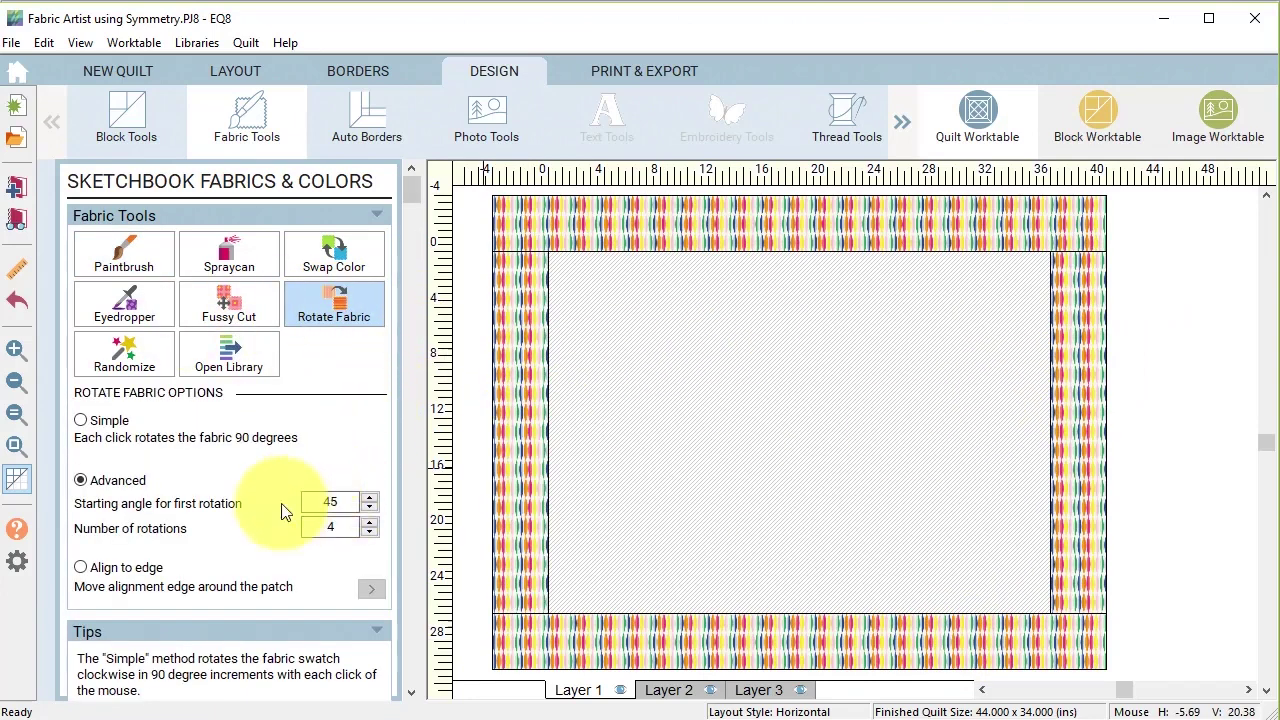
click(697, 220)
click(1080, 420)
click(998, 640)
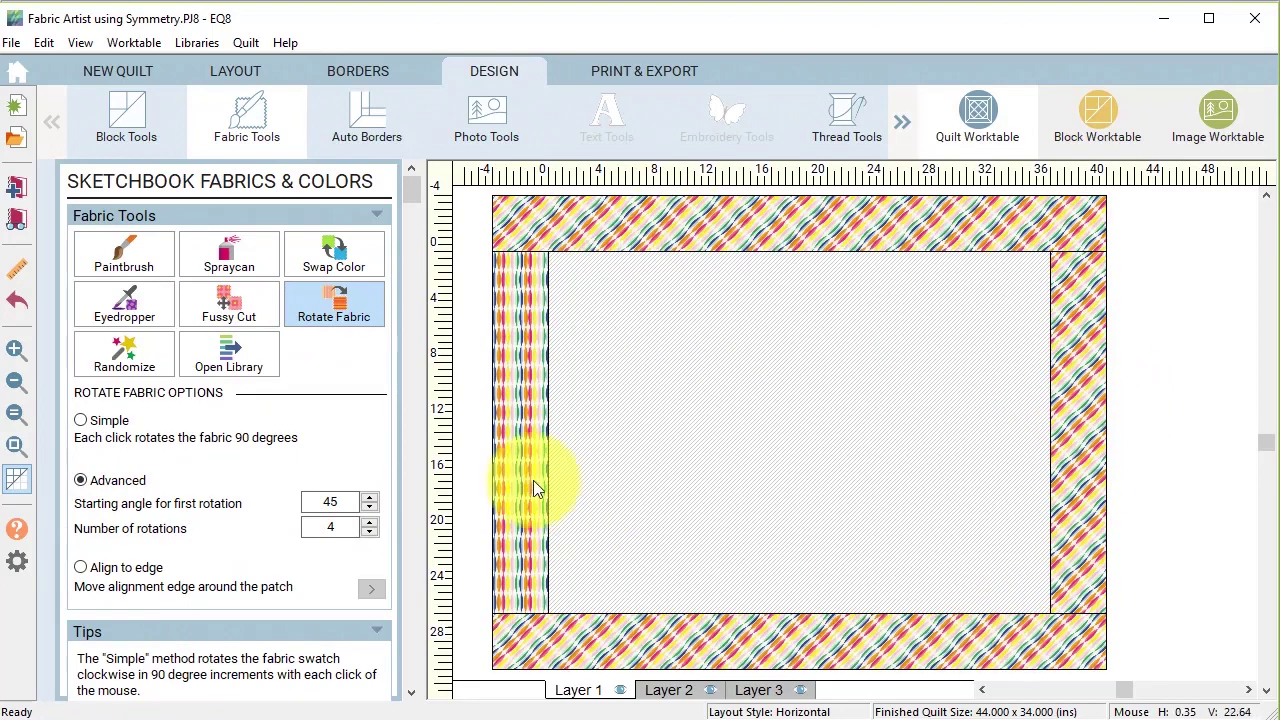
click(532, 468)
Fill the quilt's centre block area with the off-white woven-texture fabric and add the quilt to the sketchbook.
click(116, 249)
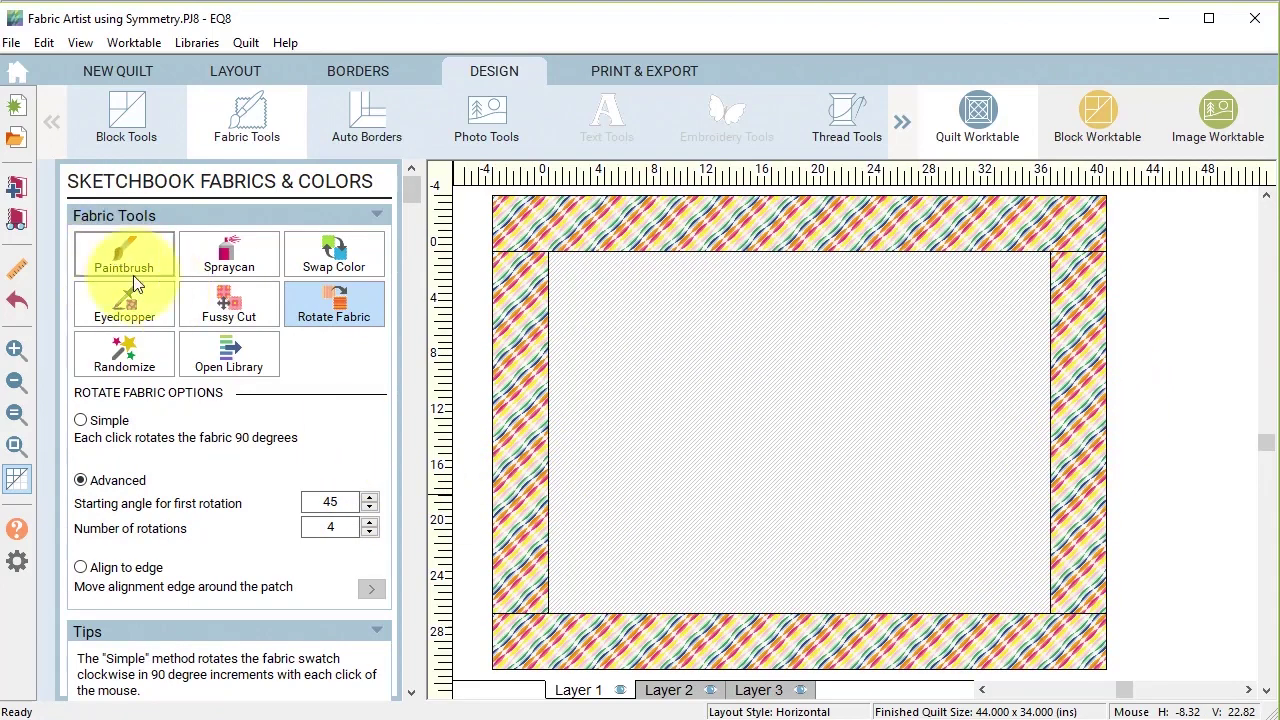
drag(312, 657, 265, 662)
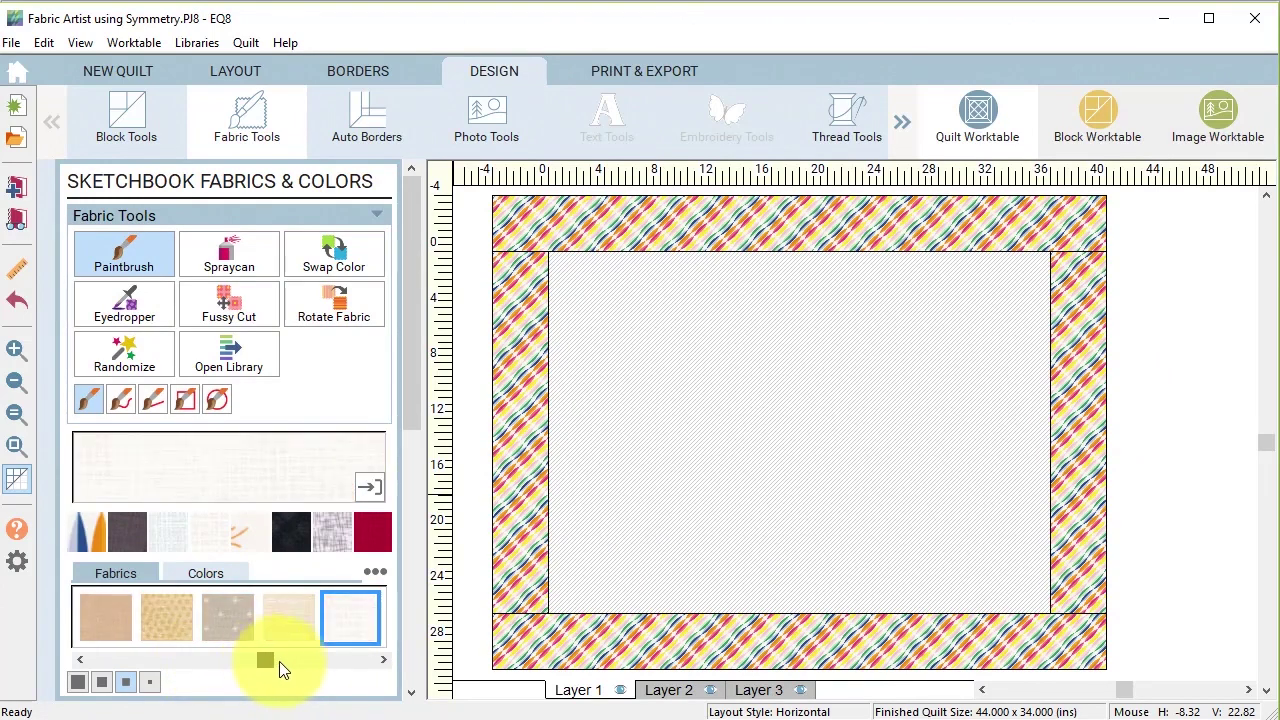
click(356, 628)
click(712, 455)
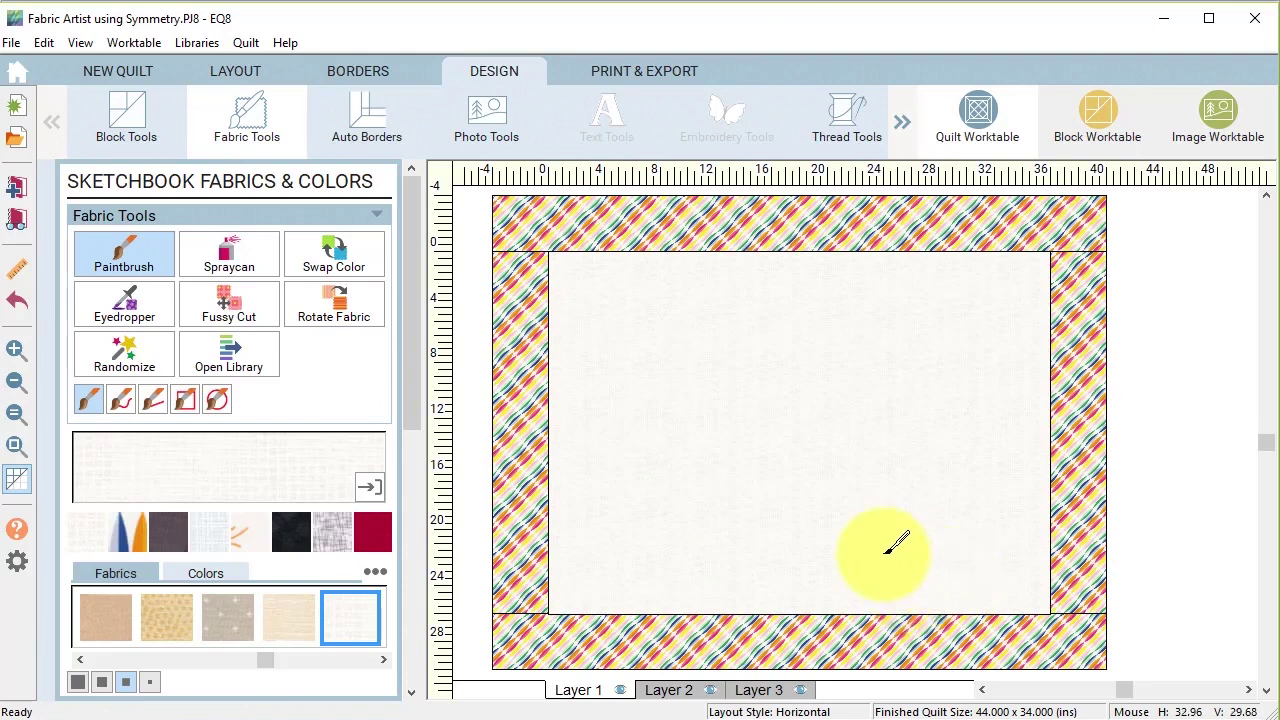
click(13, 192)
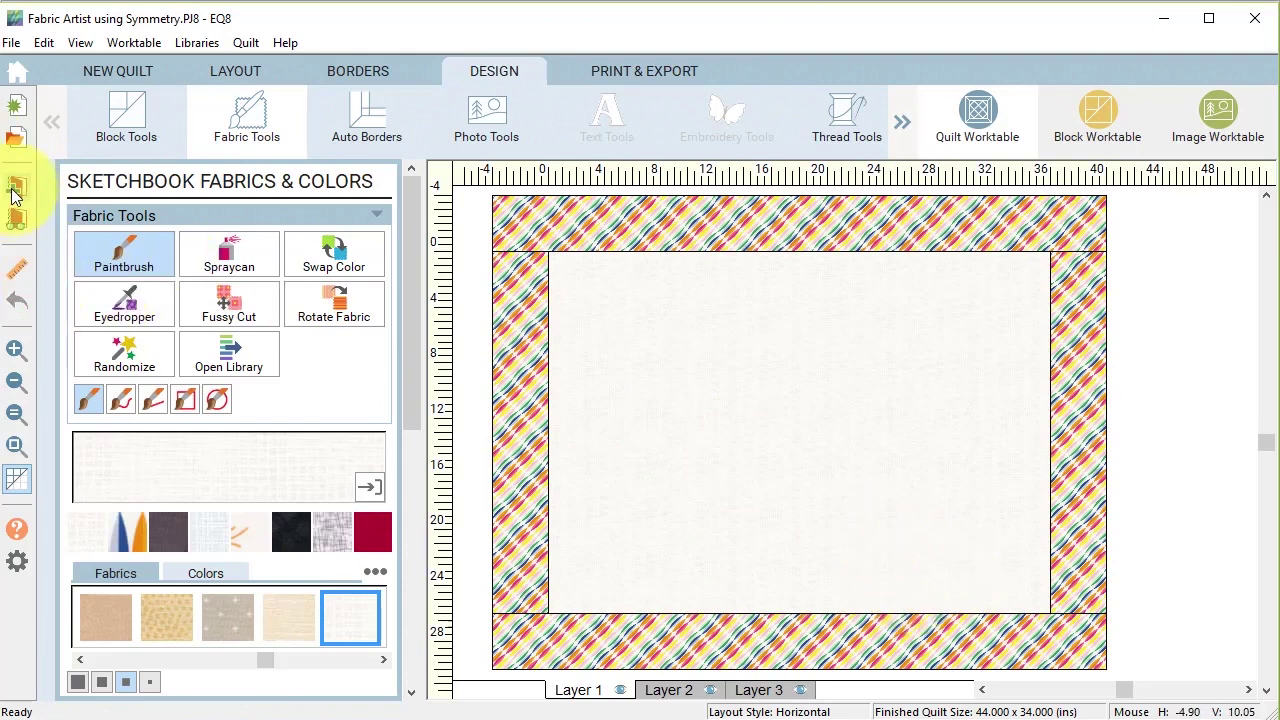
Start an image export of the quilt and save it as a JPEG named Notecard Back 5 in the Images folder.
click(664, 69)
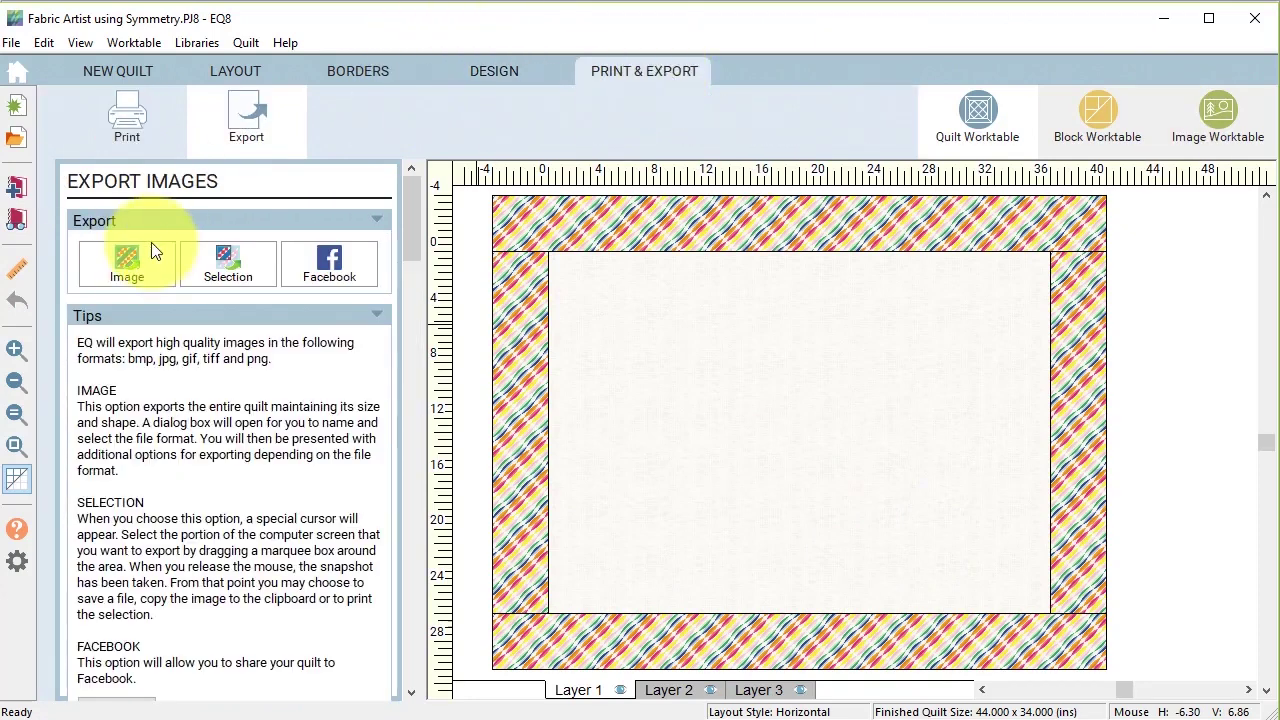
click(126, 263)
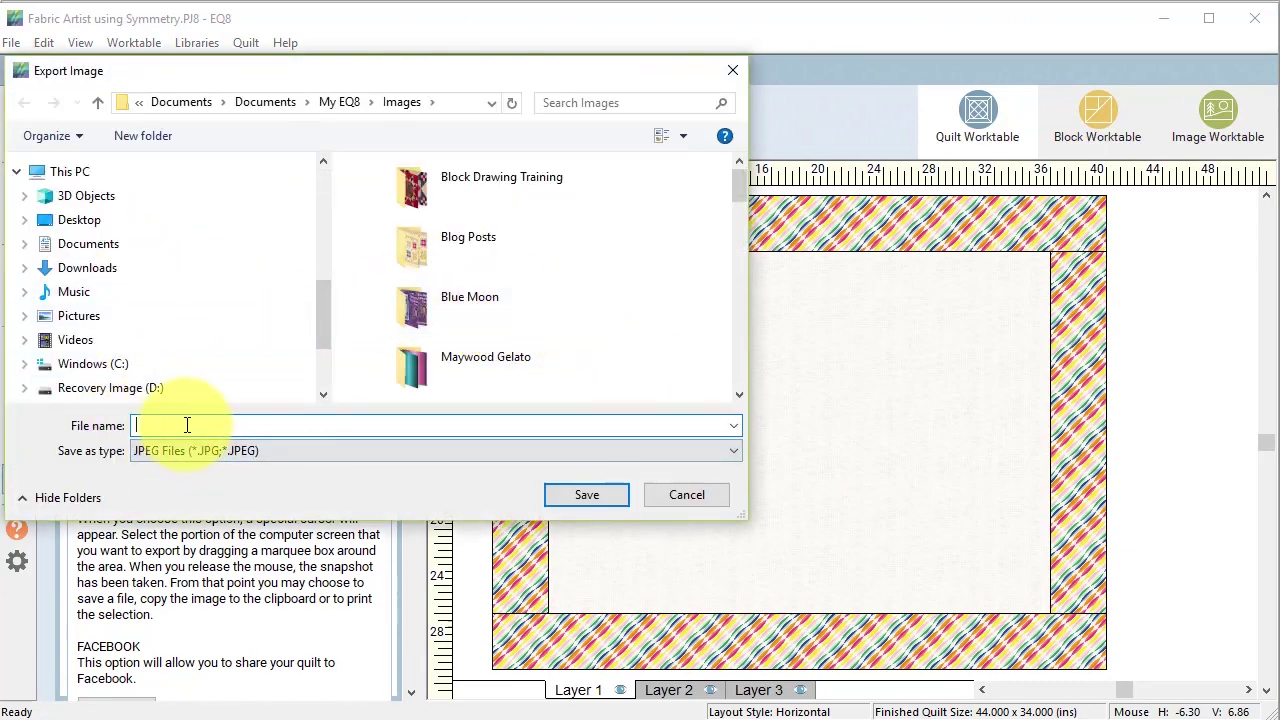
text(No)
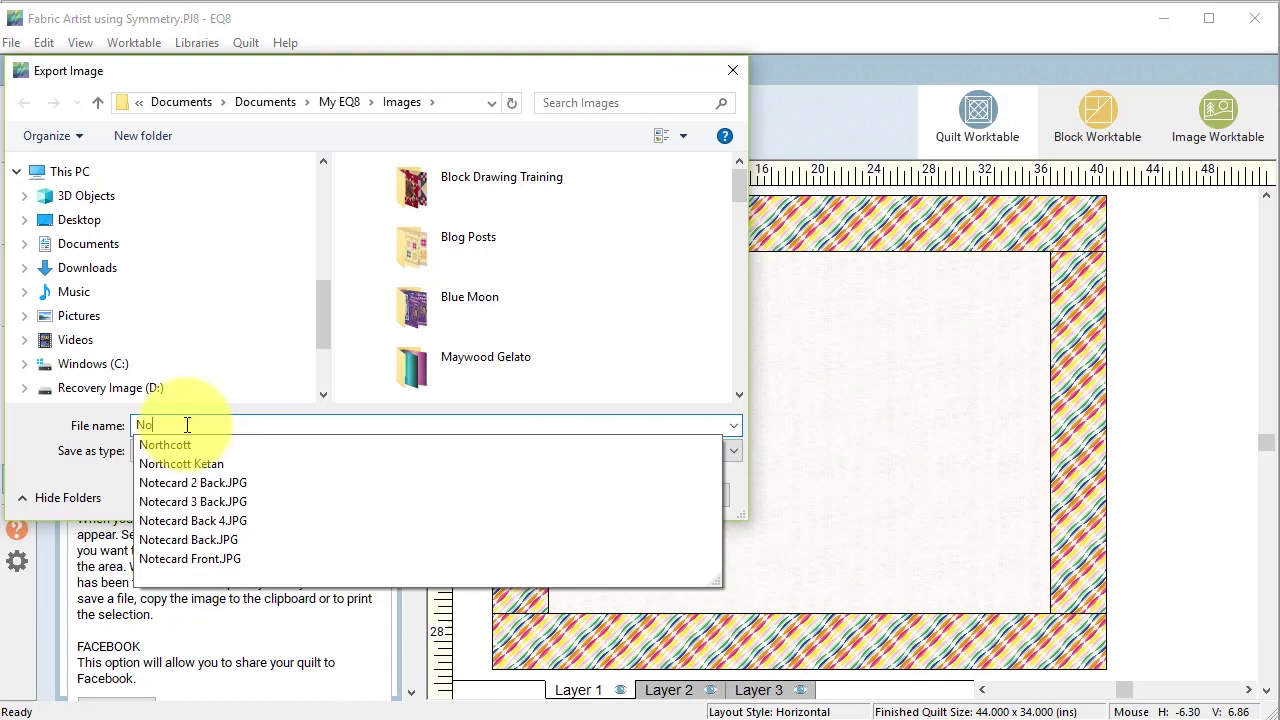
text(tecard Back 5)
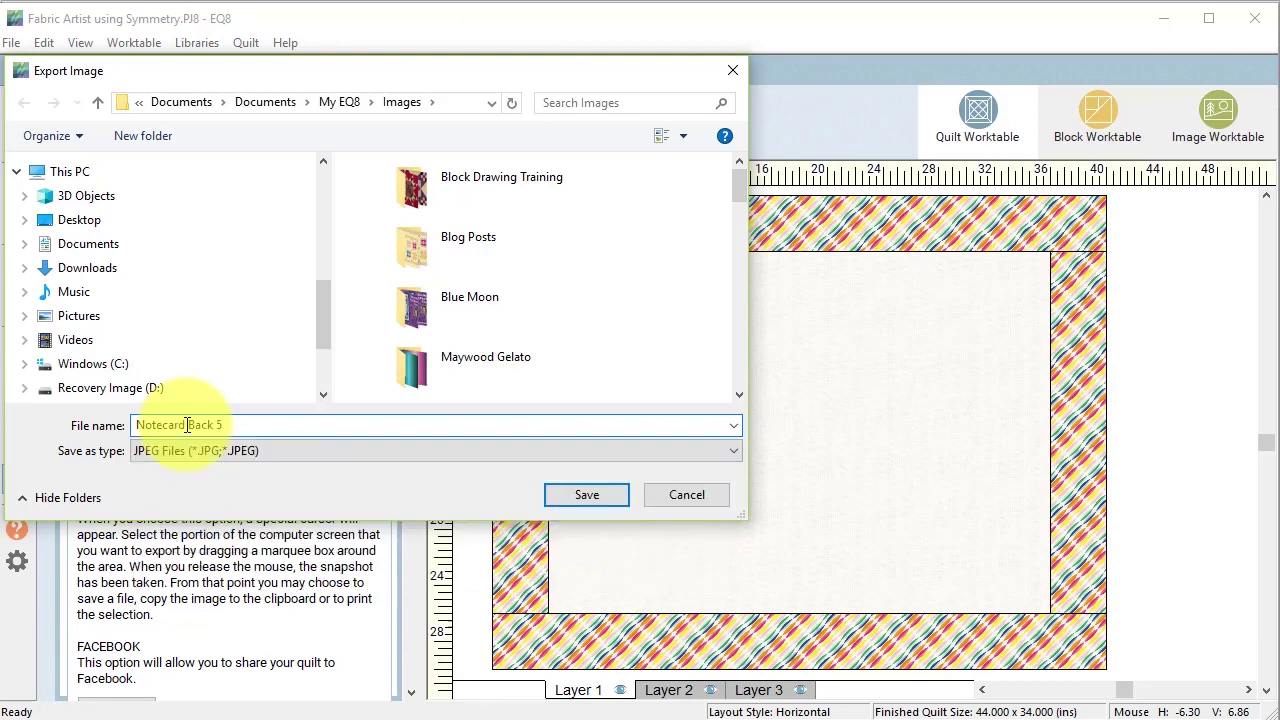
click(576, 496)
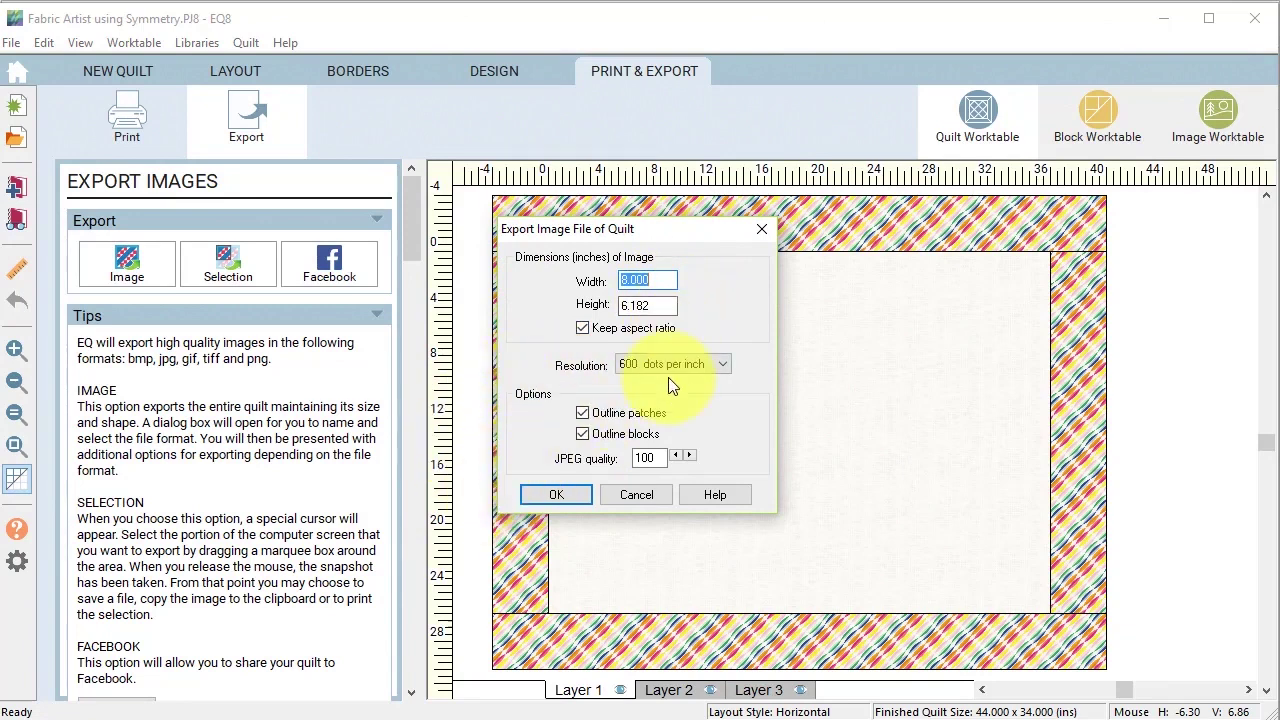
Turn off the patch and block outlines and export the image 8.000 inches wide at 600 dots per inch.
click(558, 497)
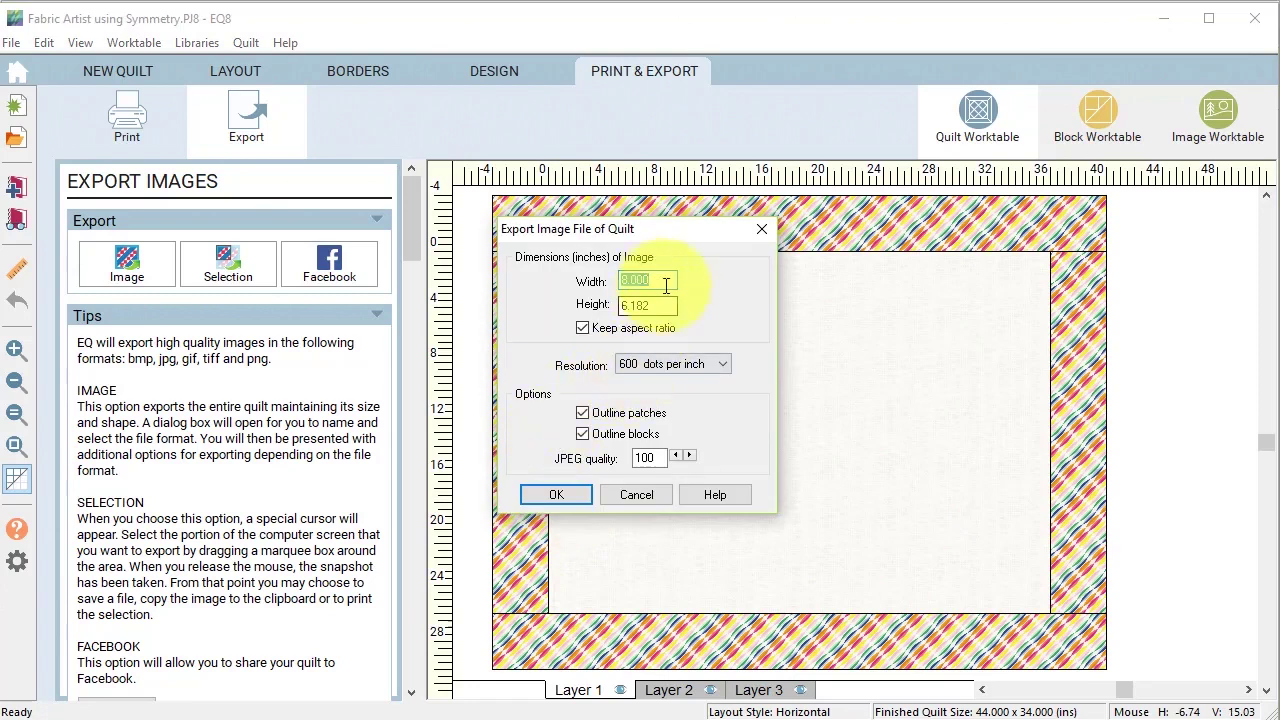
click(581, 413)
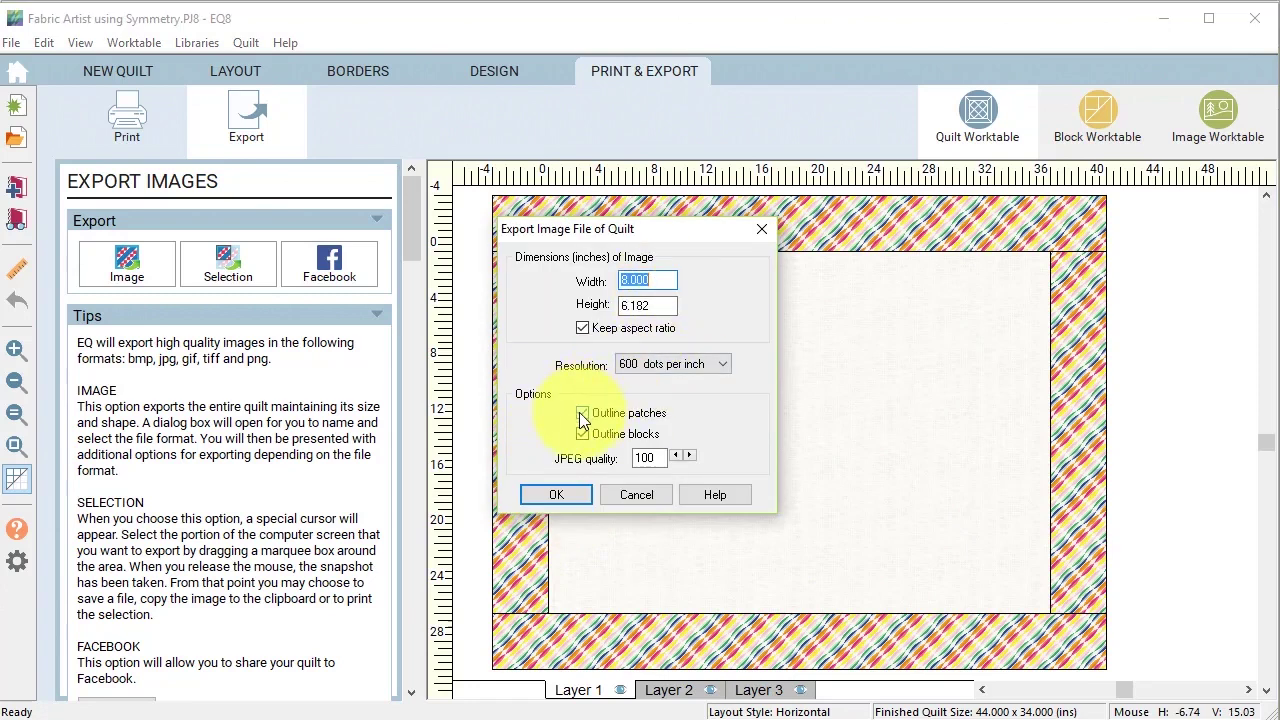
click(582, 414)
click(582, 436)
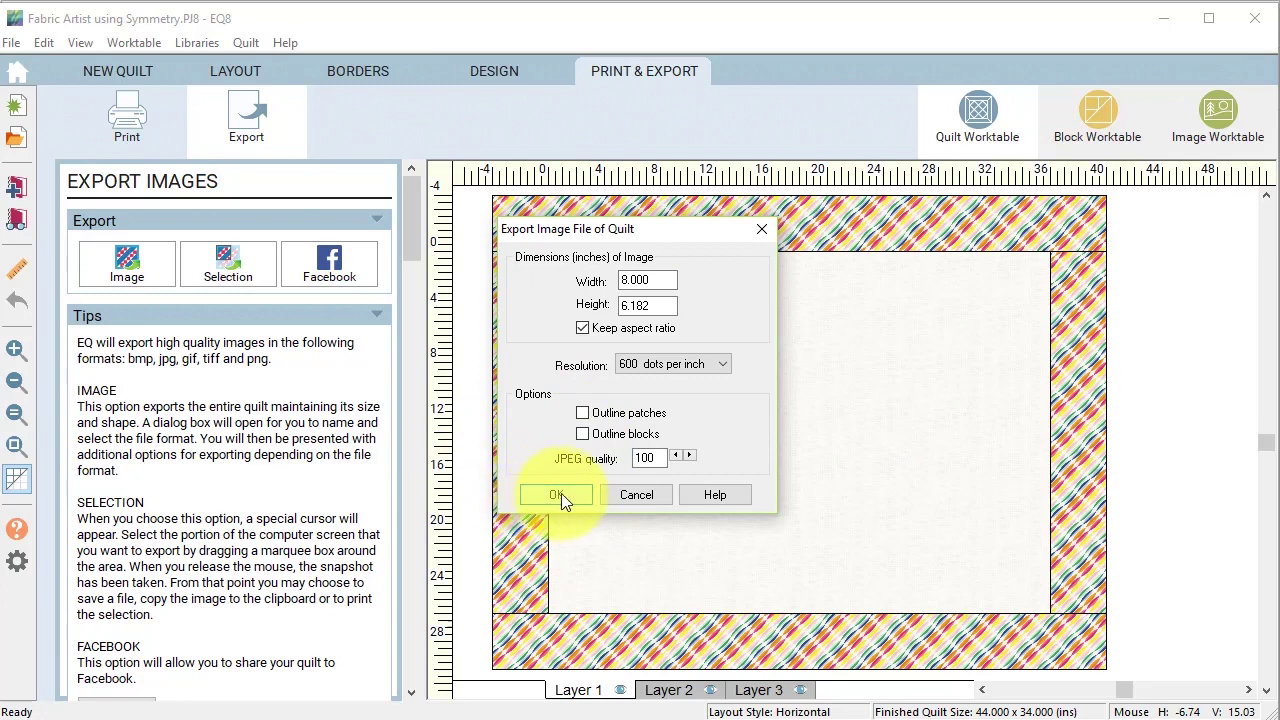
click(561, 495)
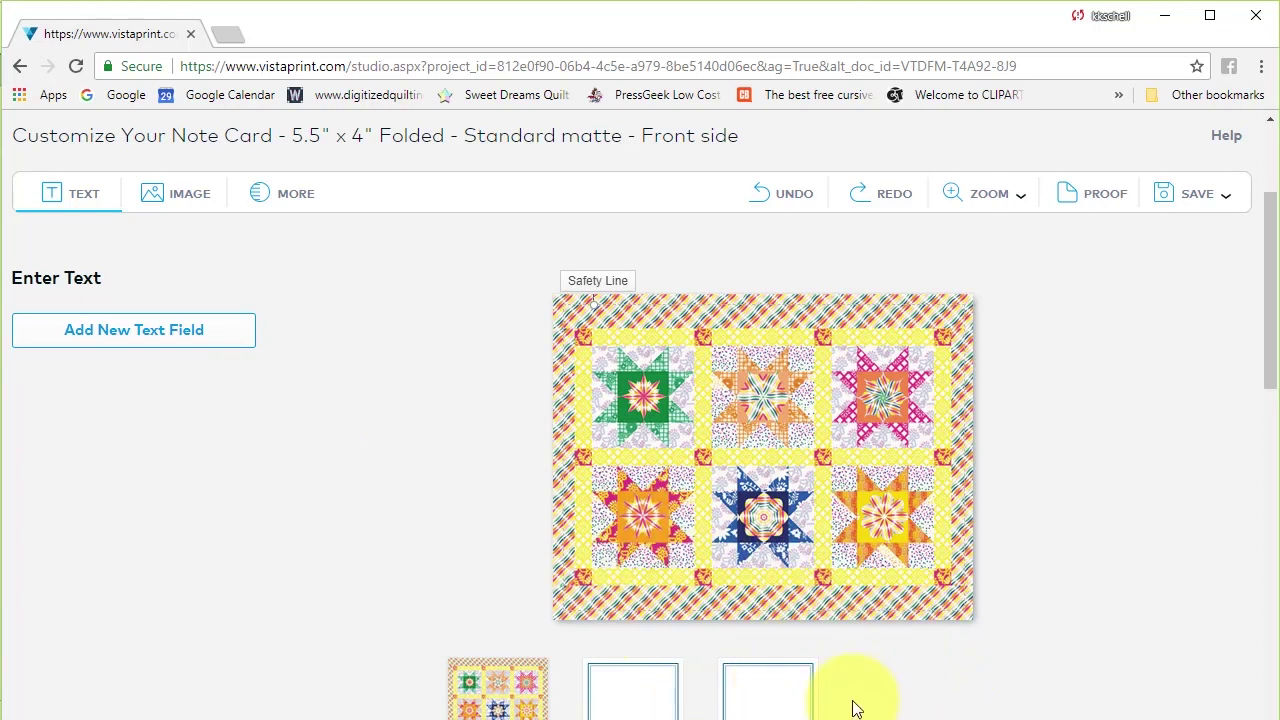
In Vistaprint, switch to the card's back side and apply the Upload Your Design option.
click(776, 704)
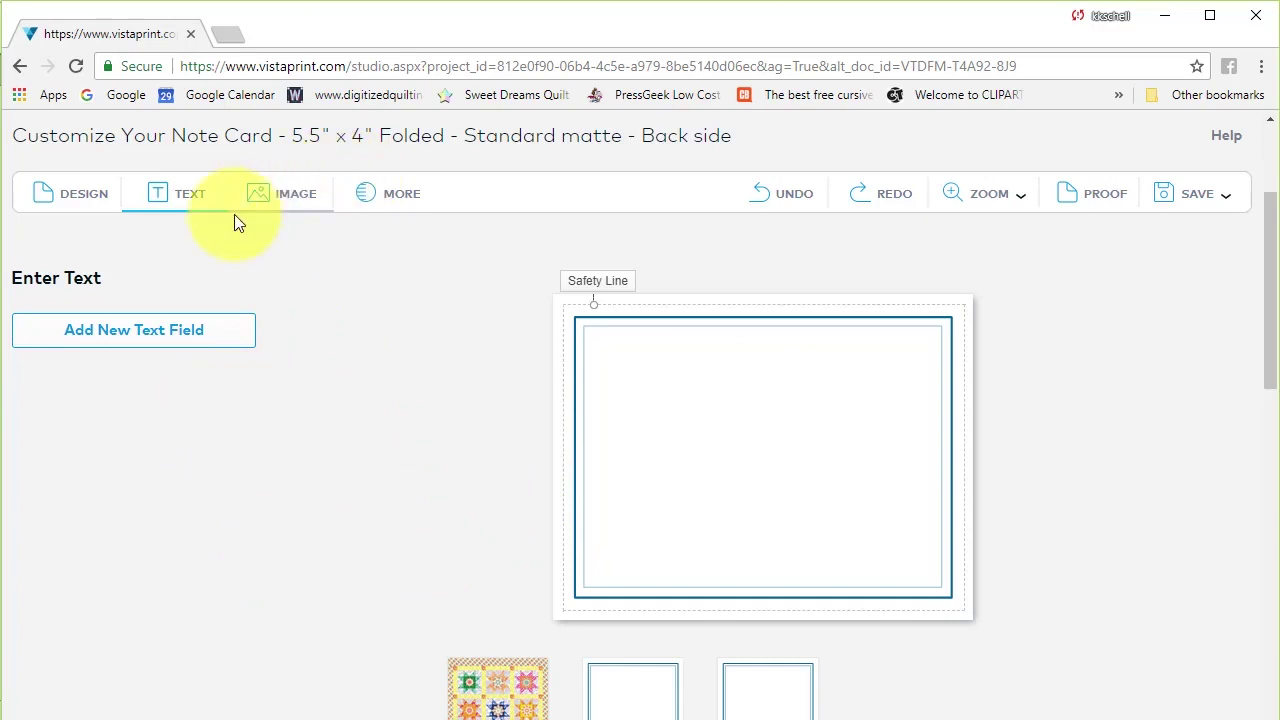
click(87, 203)
scroll(256, 503, down, 10)
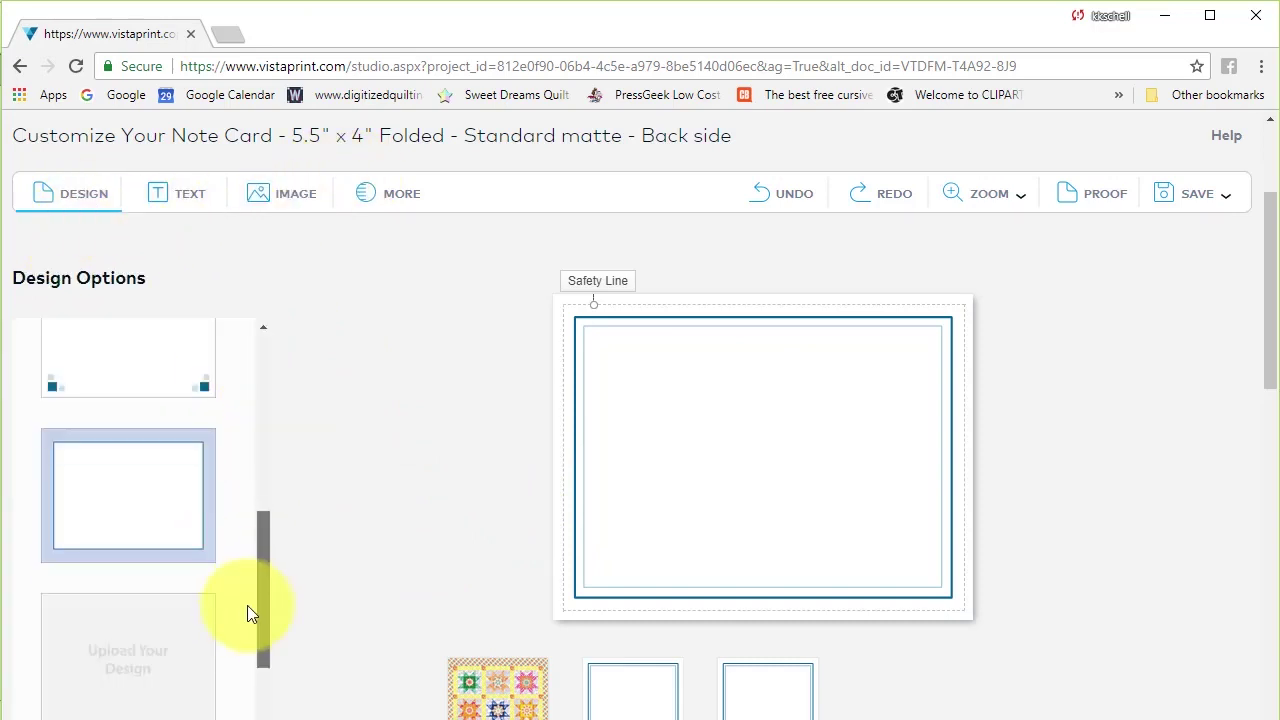
scroll(215, 712, down, 1)
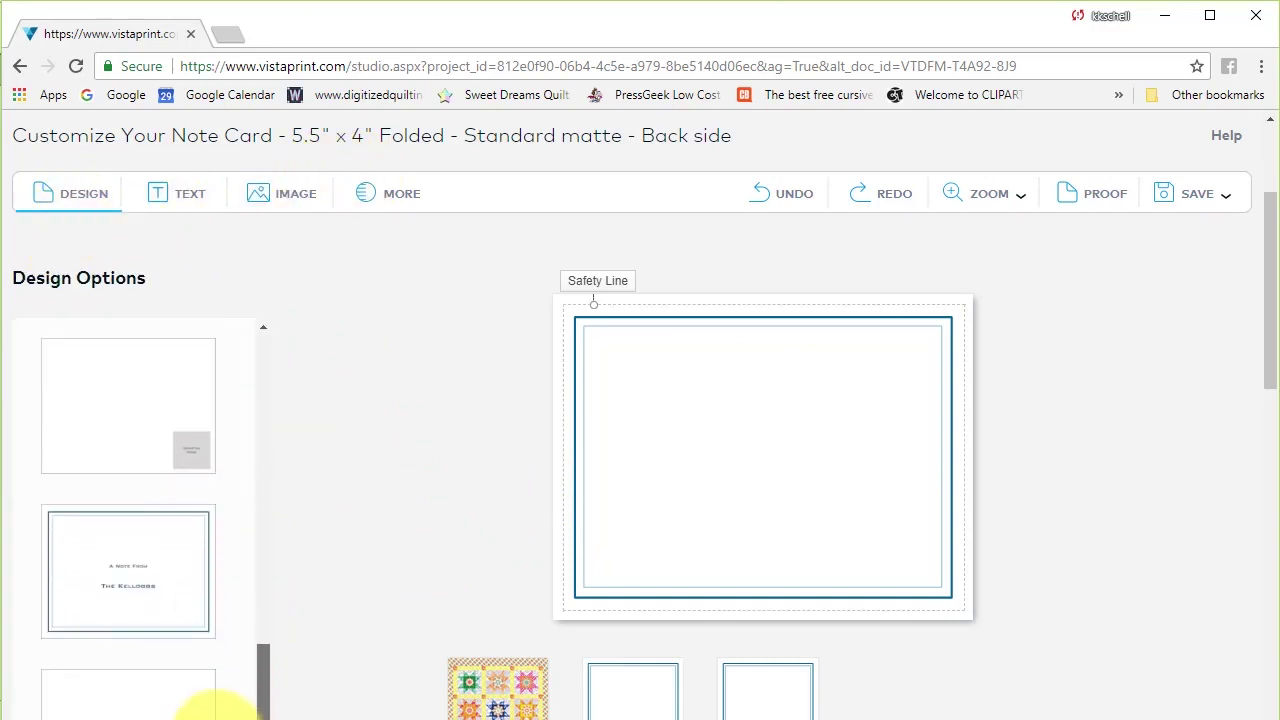
drag(263, 690, 307, 504)
click(151, 548)
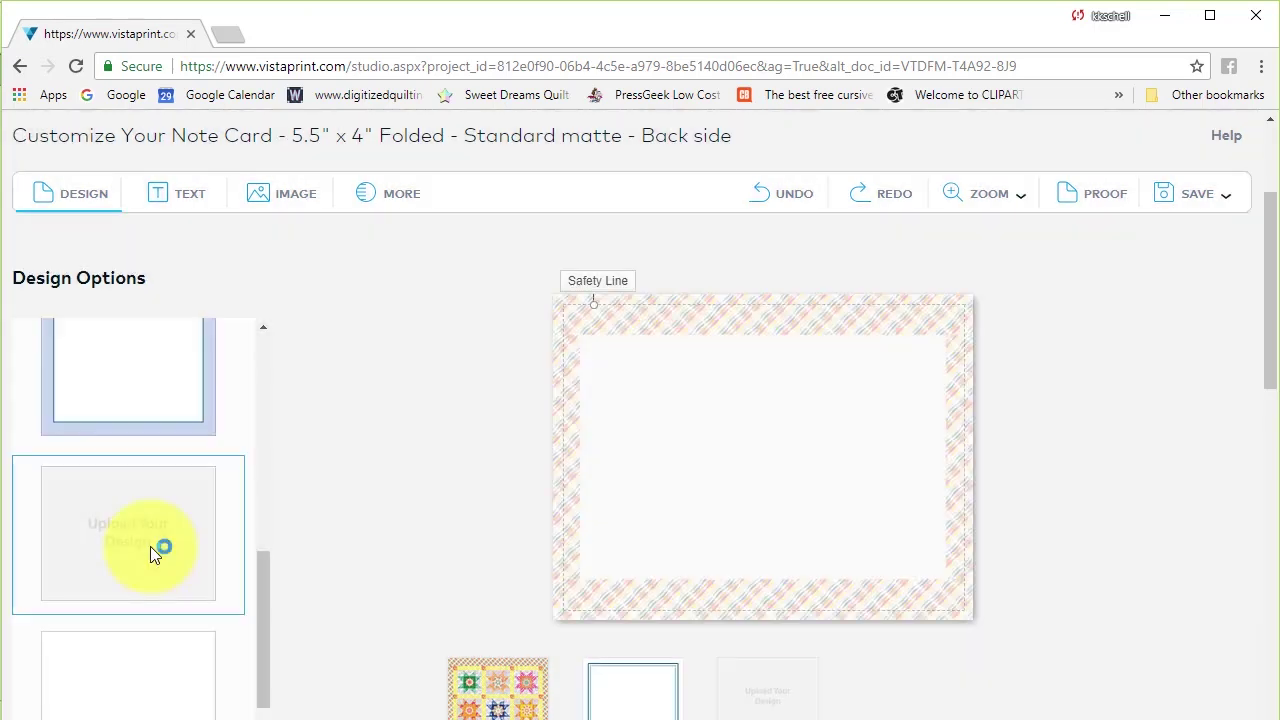
Upload Notecard Back 5.JPG from the computer to the card's images.
scroll(370, 342, up, 1)
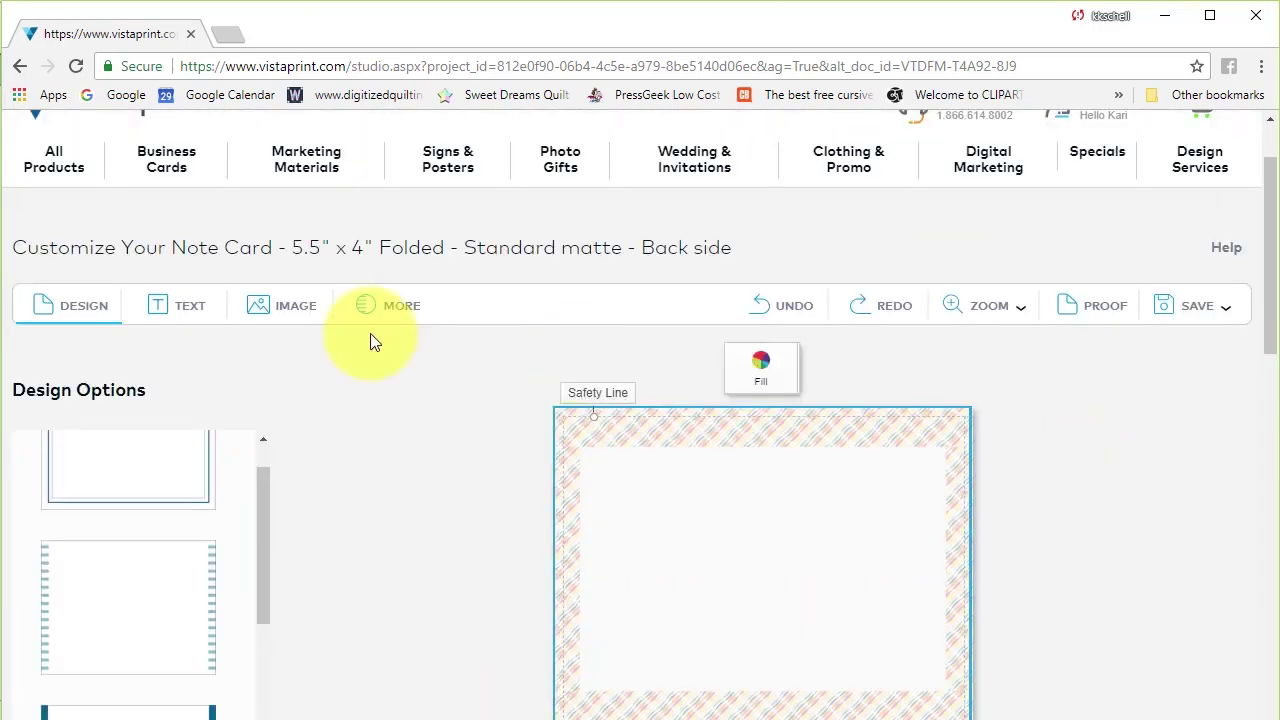
click(297, 317)
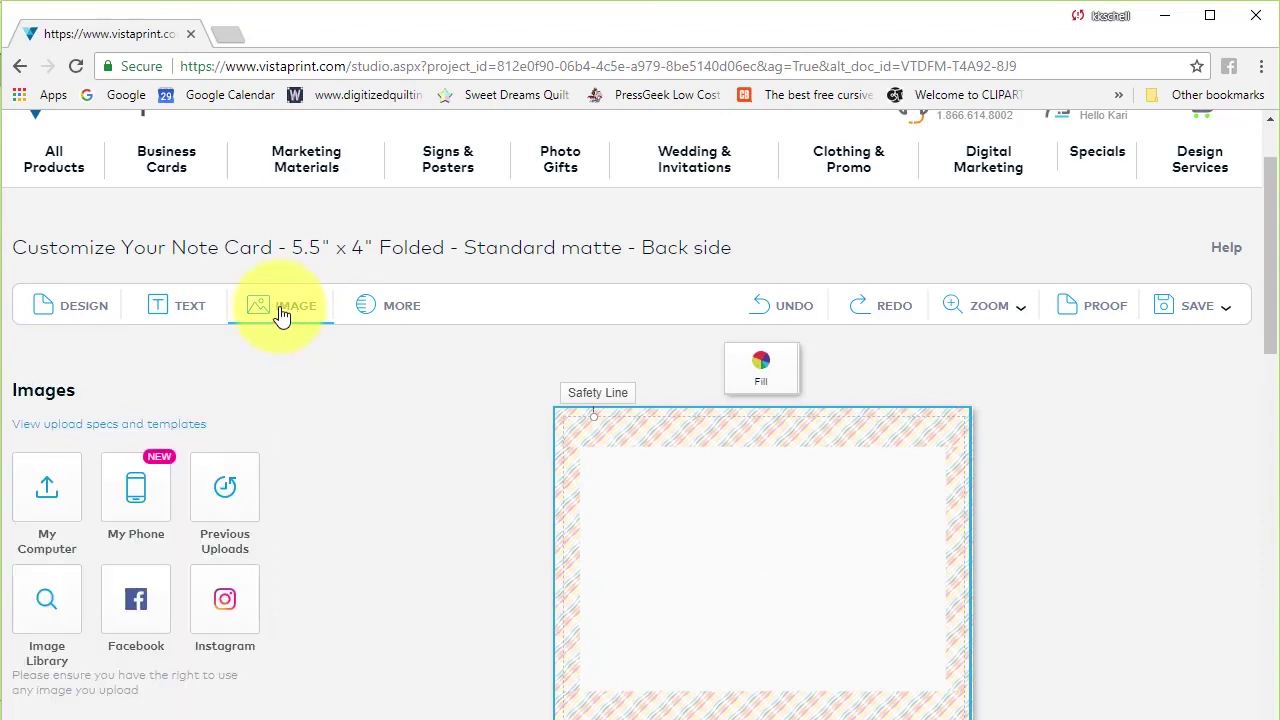
click(53, 510)
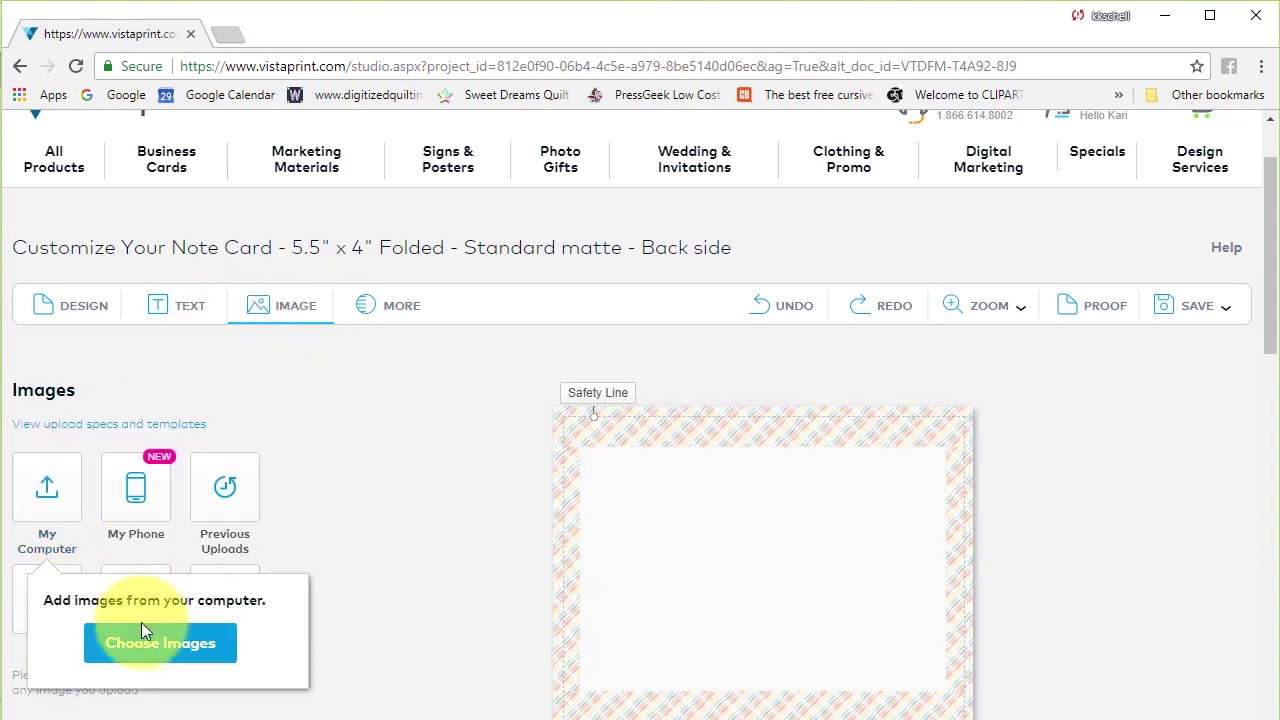
click(167, 644)
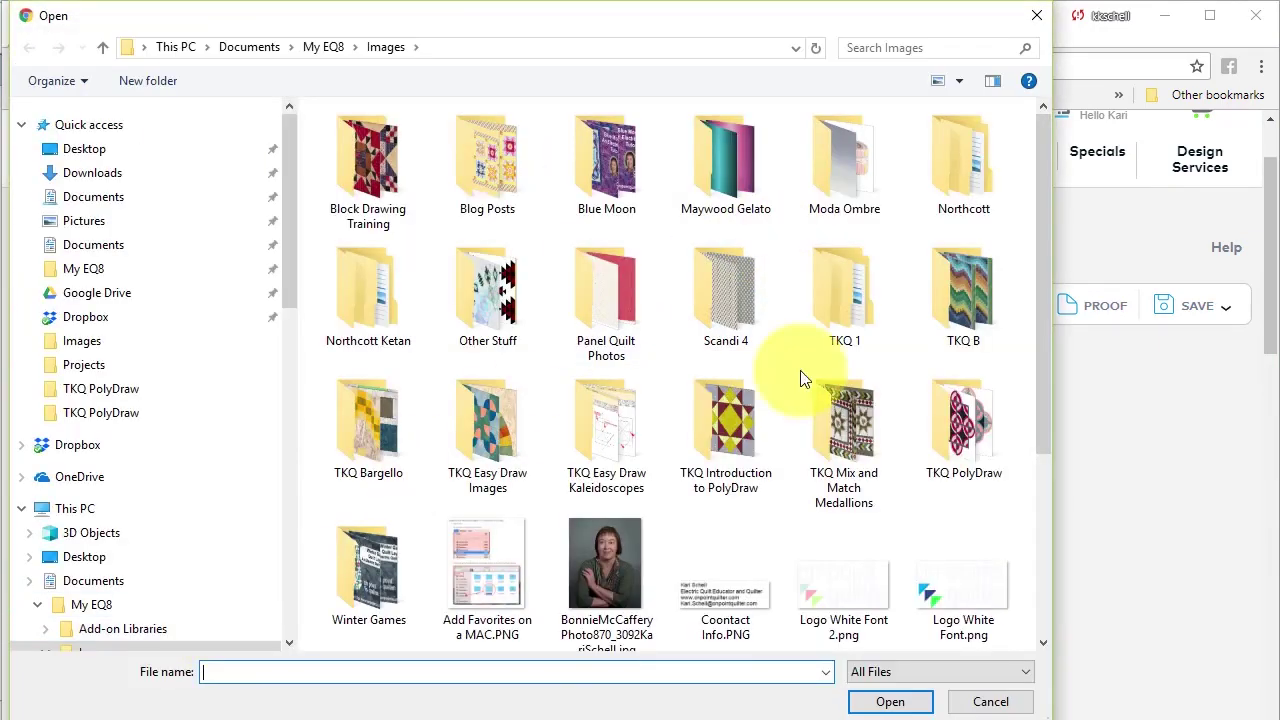
scroll(976, 547, down, 3)
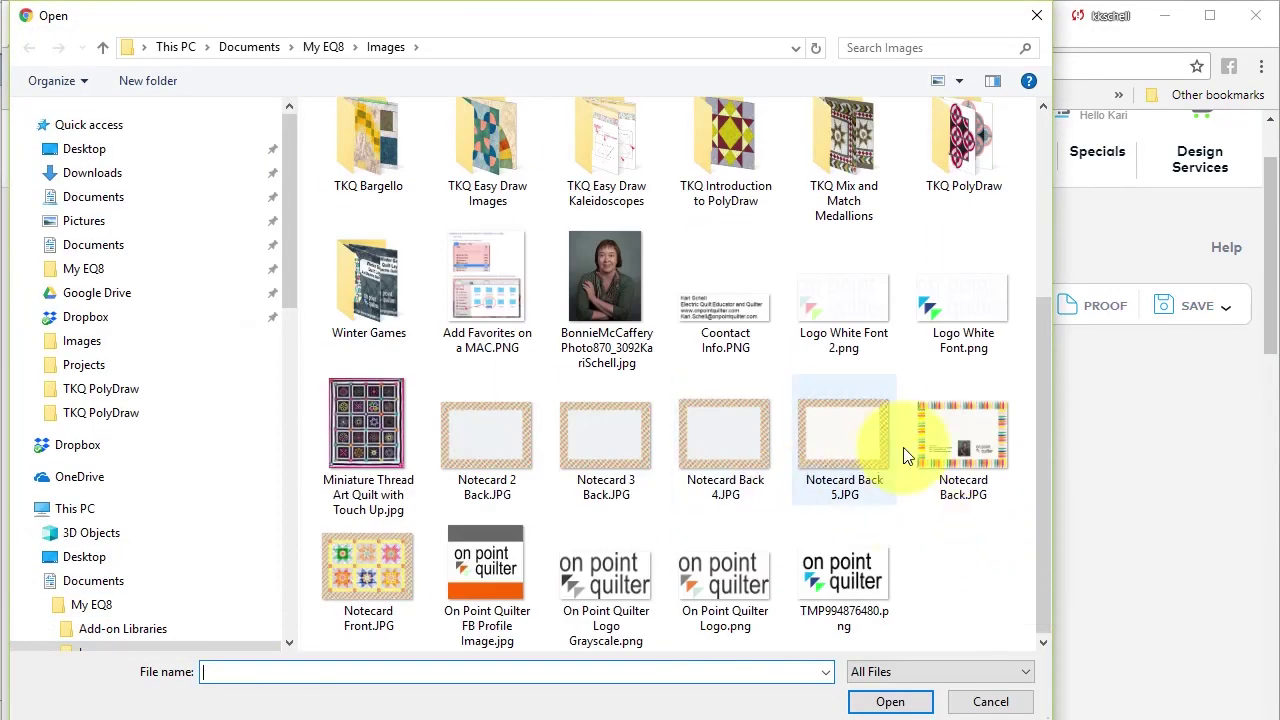
click(846, 455)
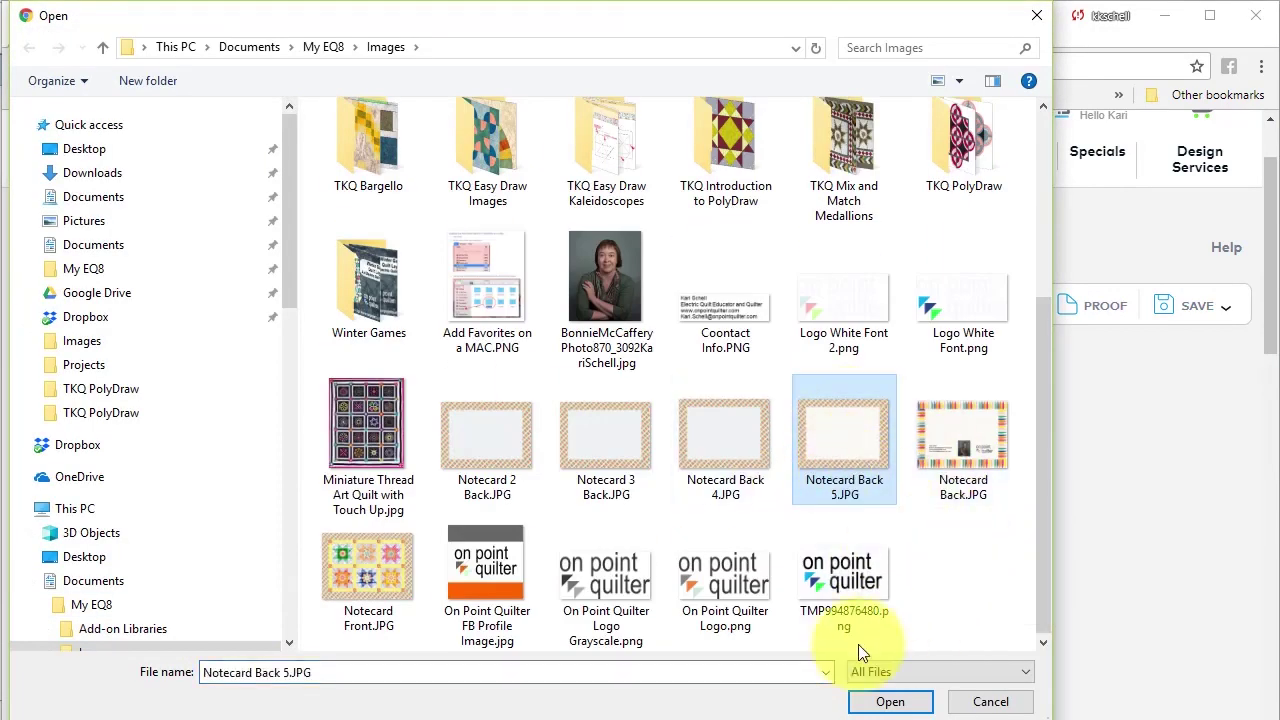
click(893, 701)
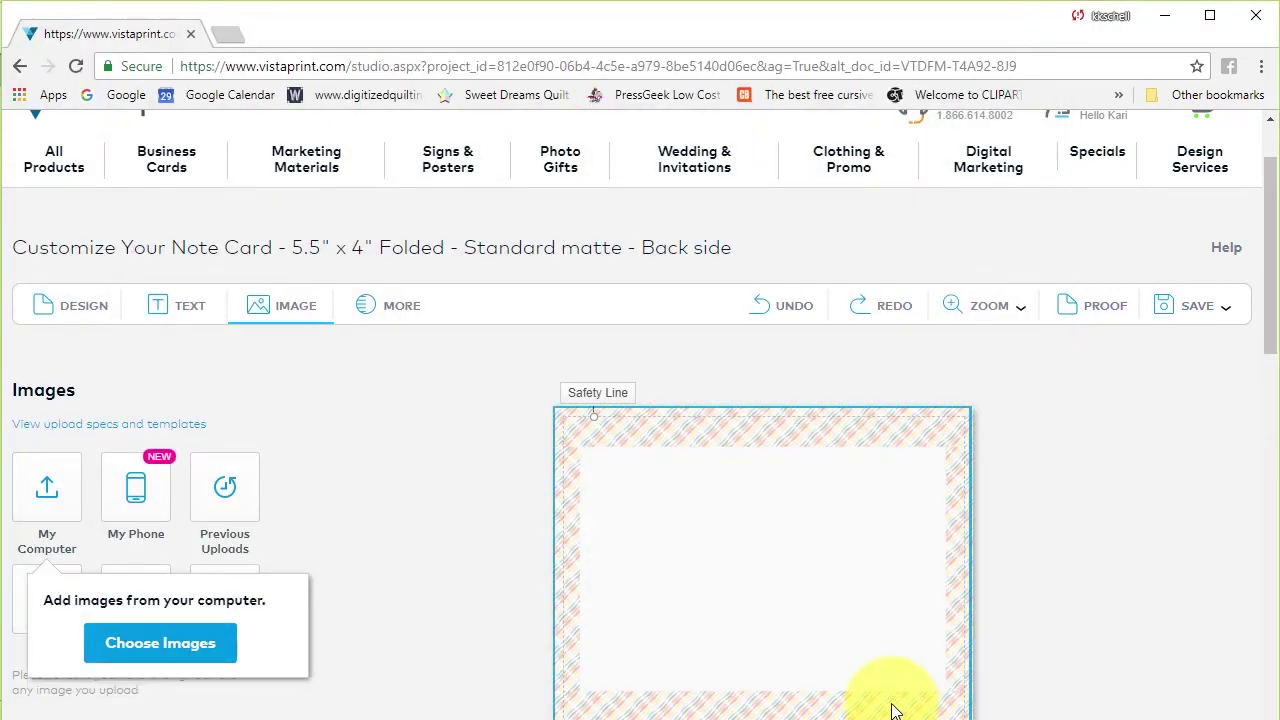
Place the newly uploaded bordered image on the card's back side, replacing the background image.
scroll(380, 305, down, 2)
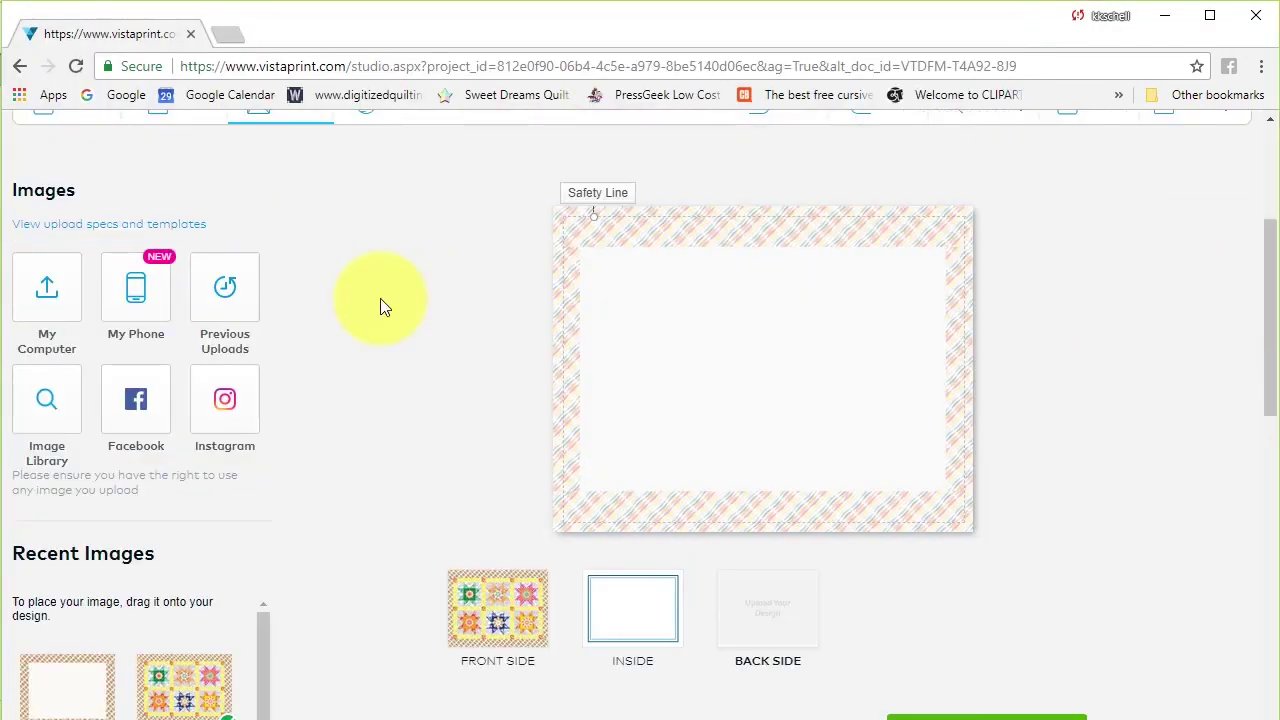
mouse_move(71, 693)
drag(71, 693, 721, 341)
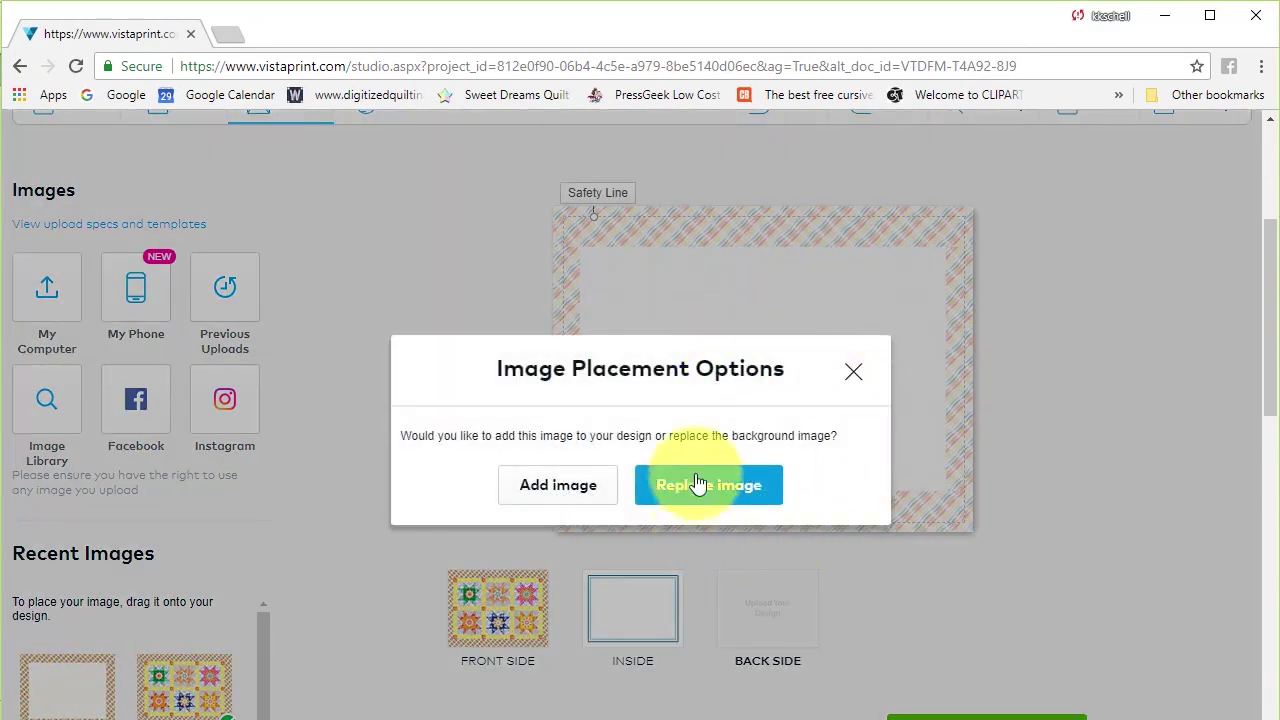
click(735, 485)
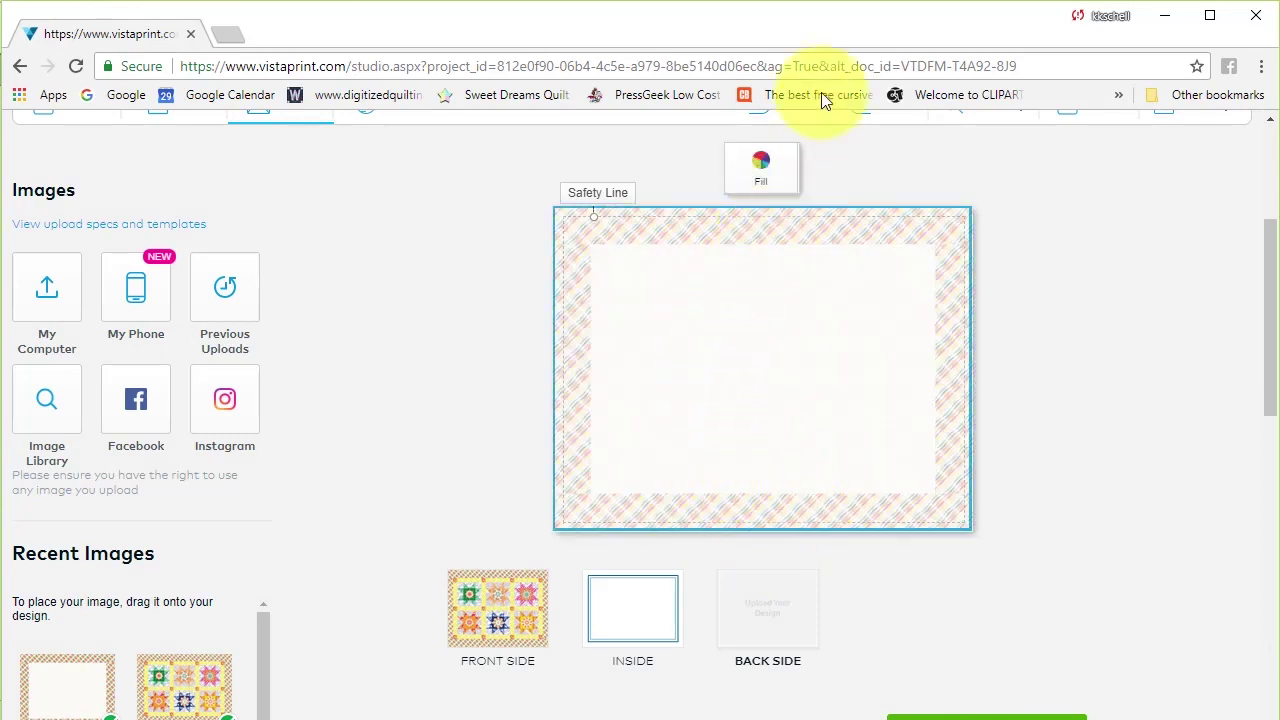
Adjust the fill opacity of the back side's background image to give the plaid border a softened, medium tone.
click(766, 172)
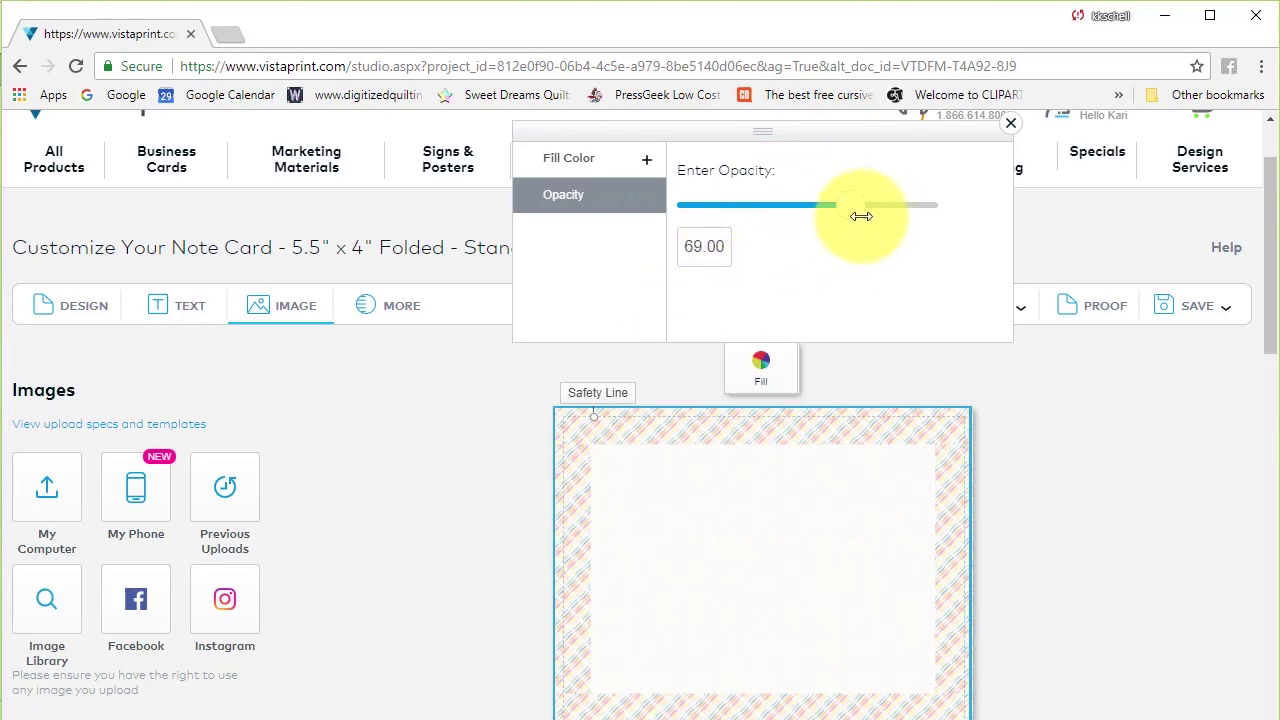
drag(870, 208, 671, 199)
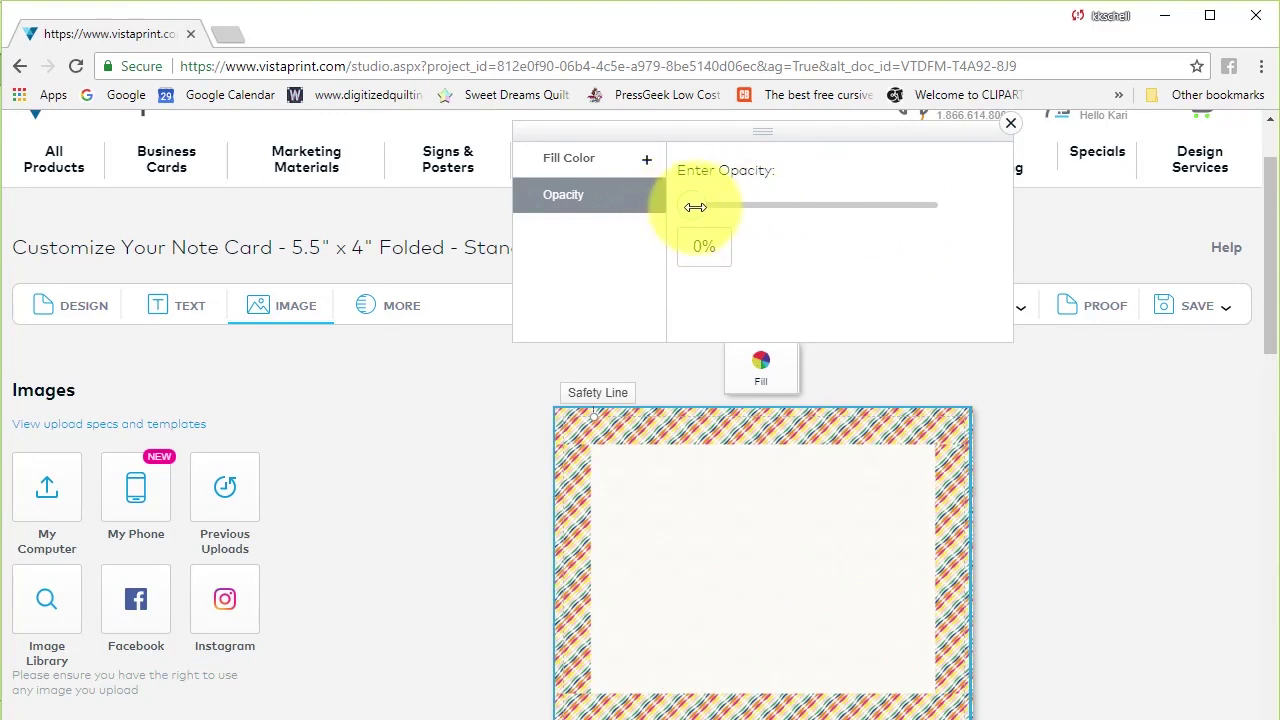
drag(686, 209, 781, 204)
click(1150, 394)
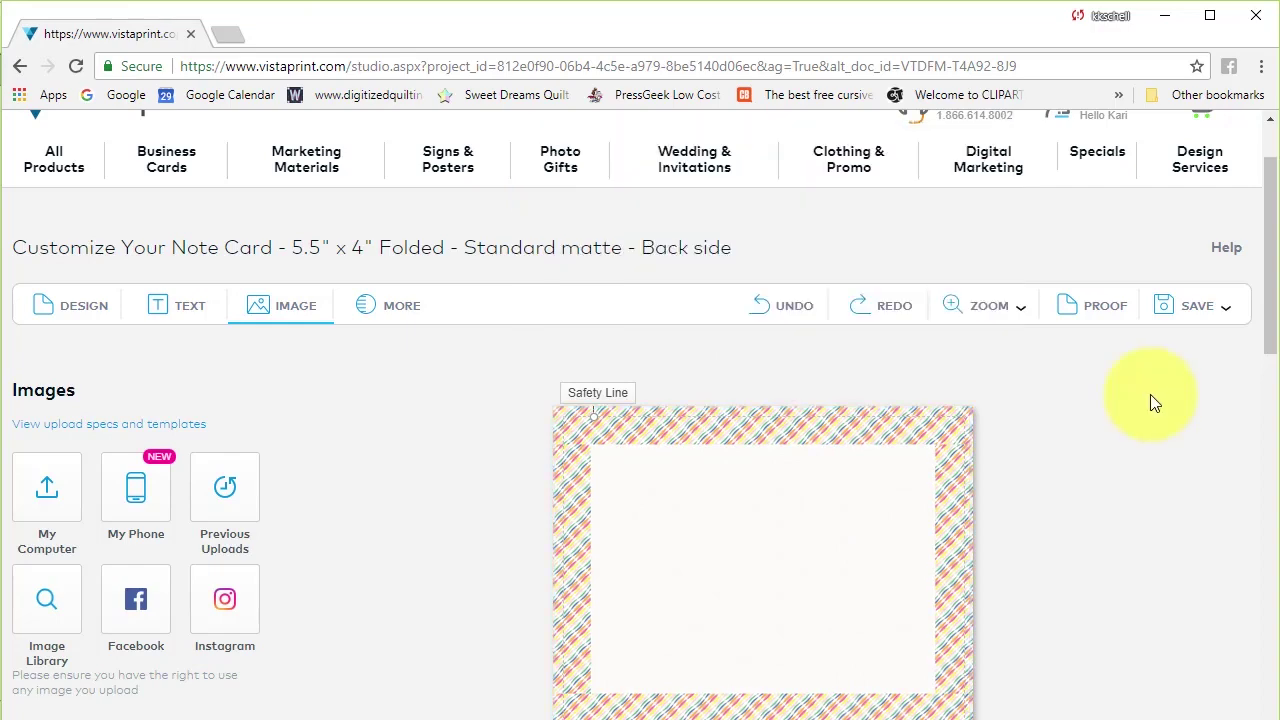
Add the On Point Quilter logo as a separate image on the back side and shrink it into the white area's lower-right corner.
scroll(1149, 387, down, 3)
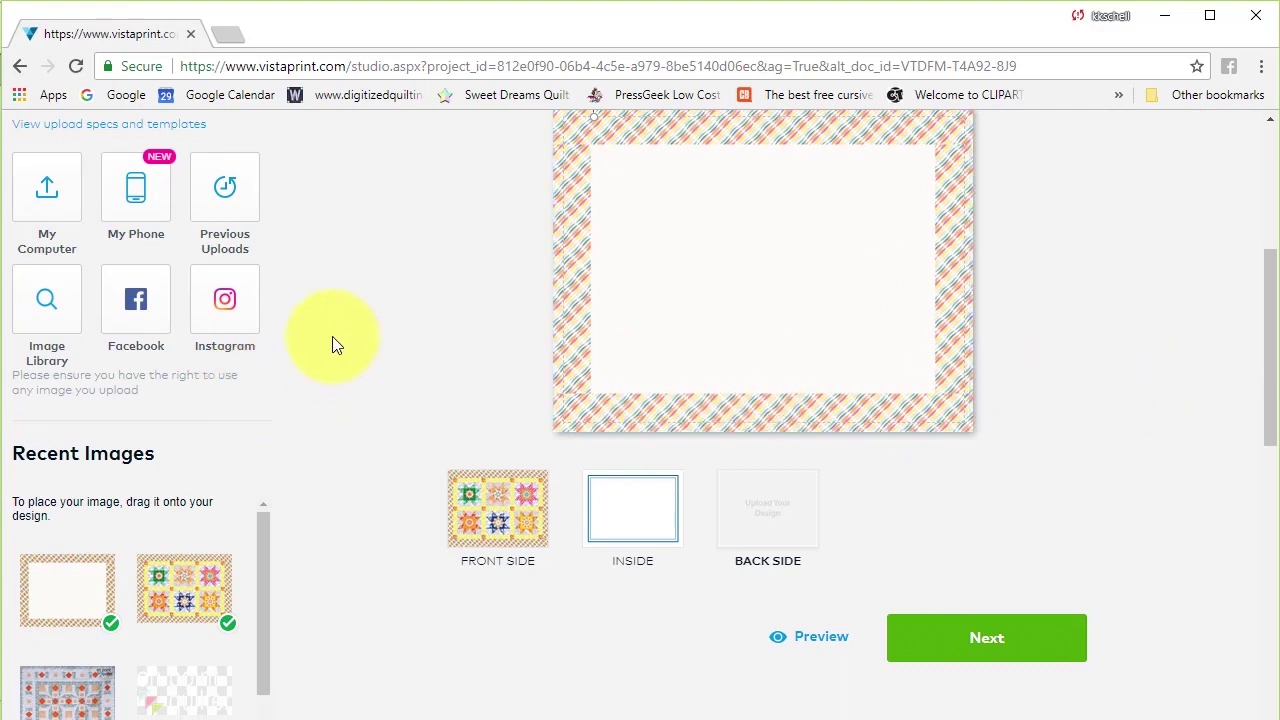
scroll(264, 560, down, 5)
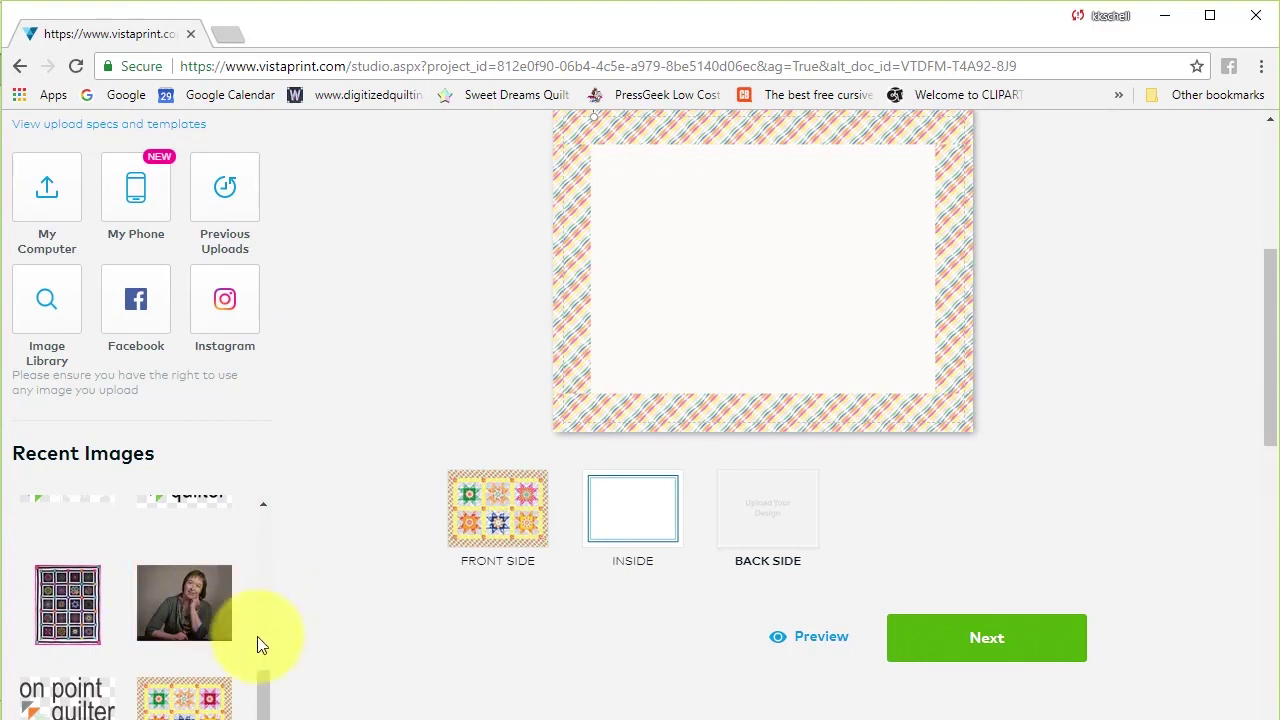
drag(171, 686, 780, 432)
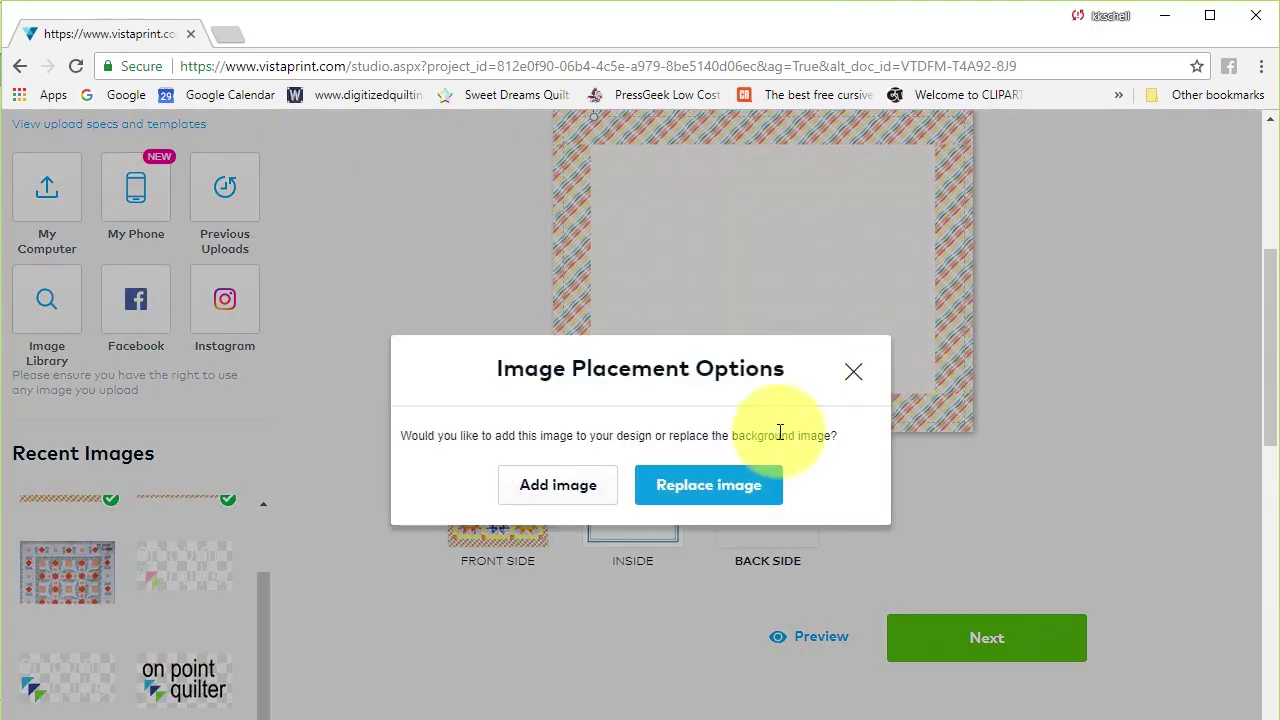
click(571, 492)
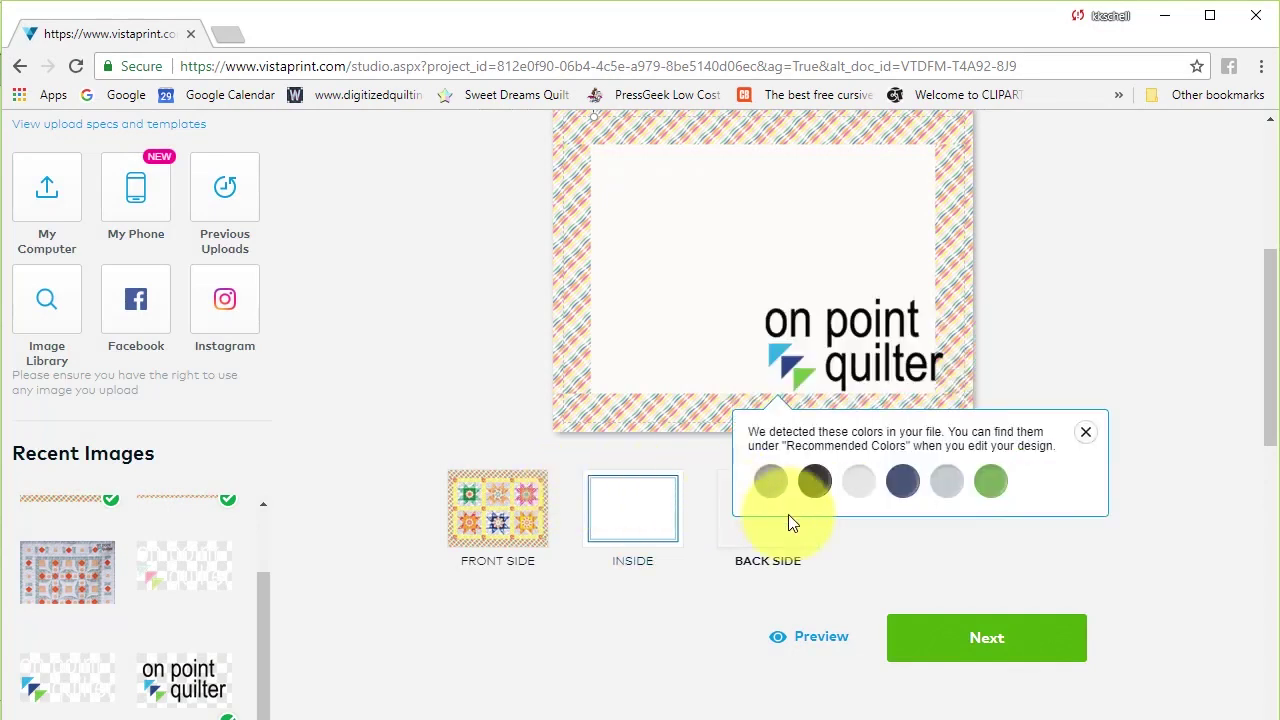
click(843, 340)
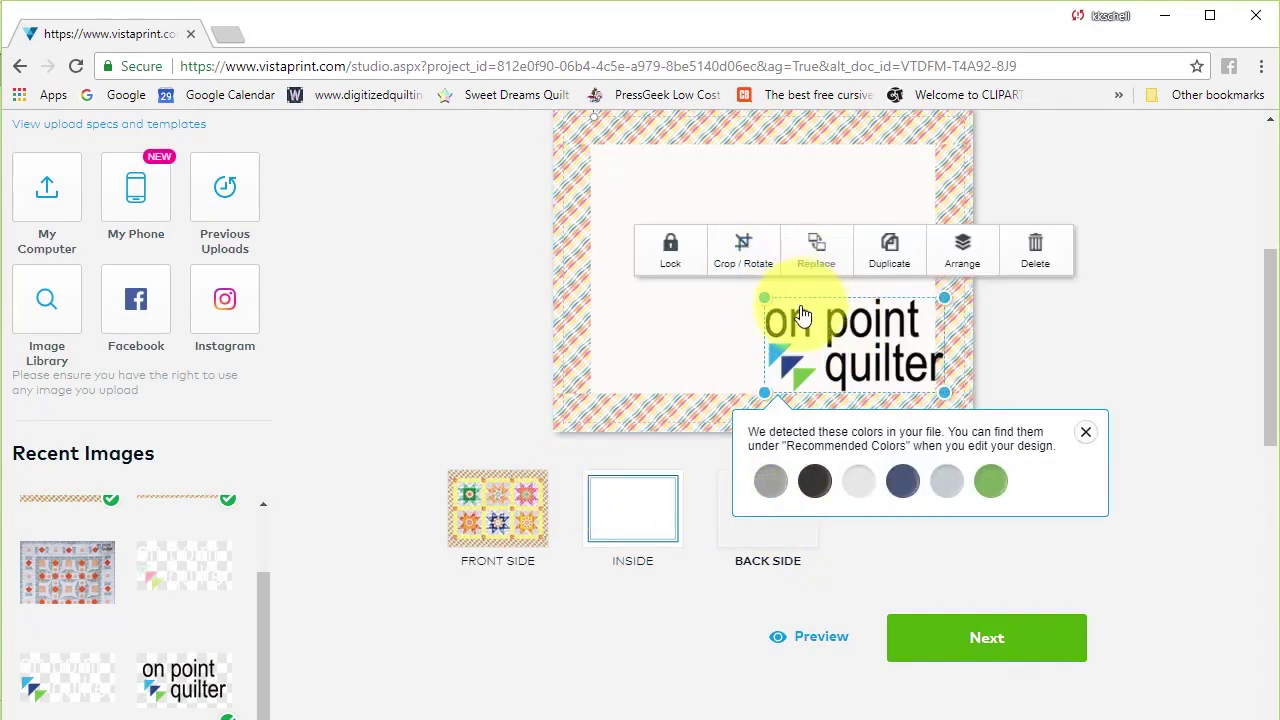
drag(766, 302, 834, 349)
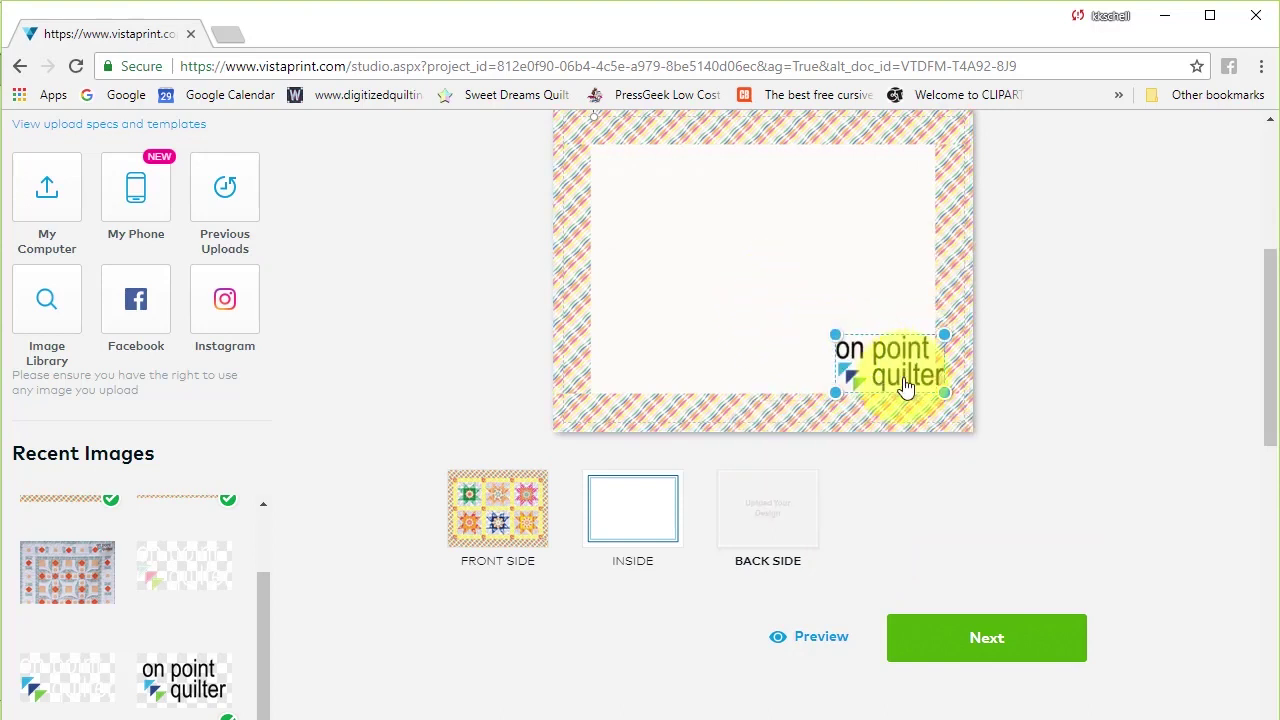
Add the portrait photo from the recent images to the back side as a separate image.
scroll(148, 668, down, 1)
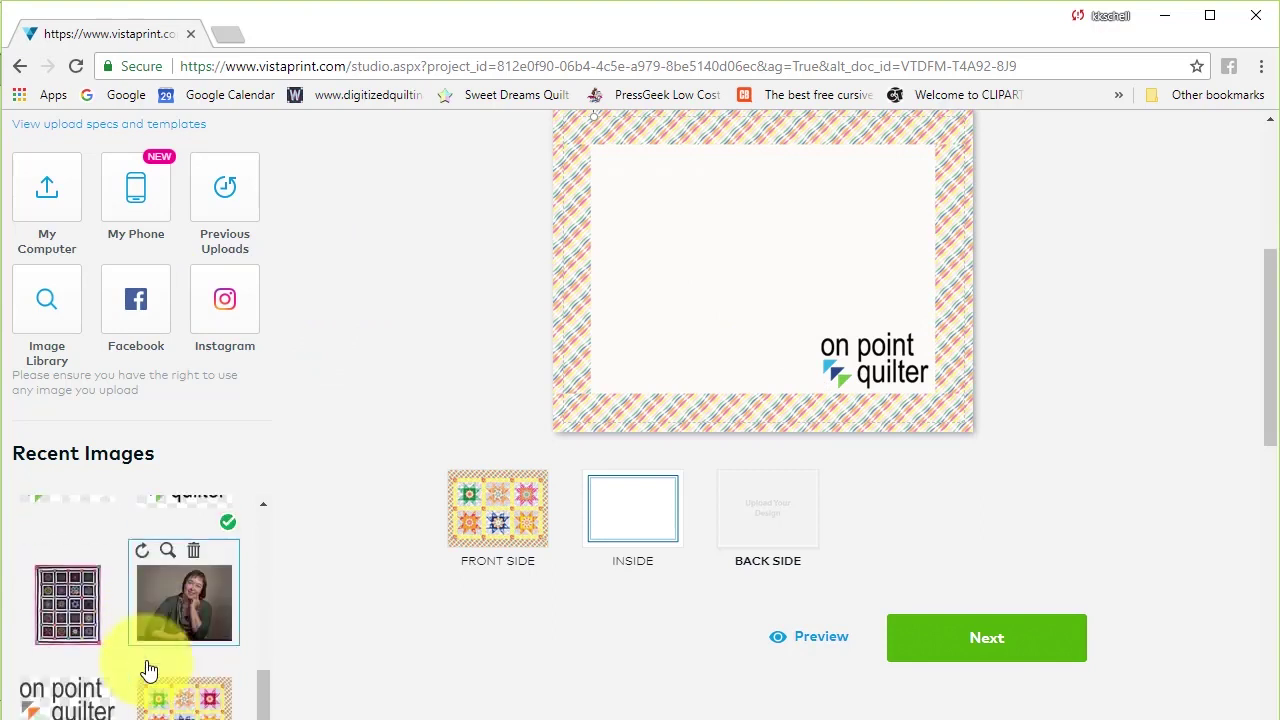
scroll(155, 650, down, 1)
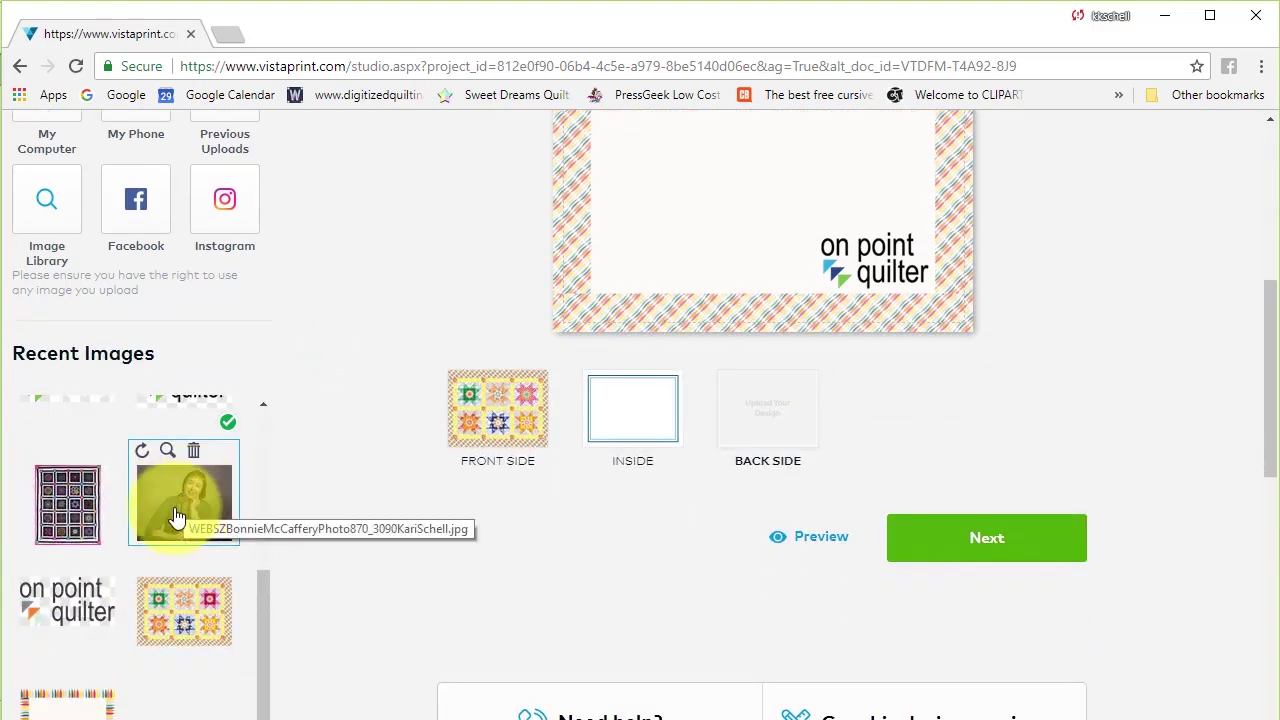
drag(176, 516, 727, 230)
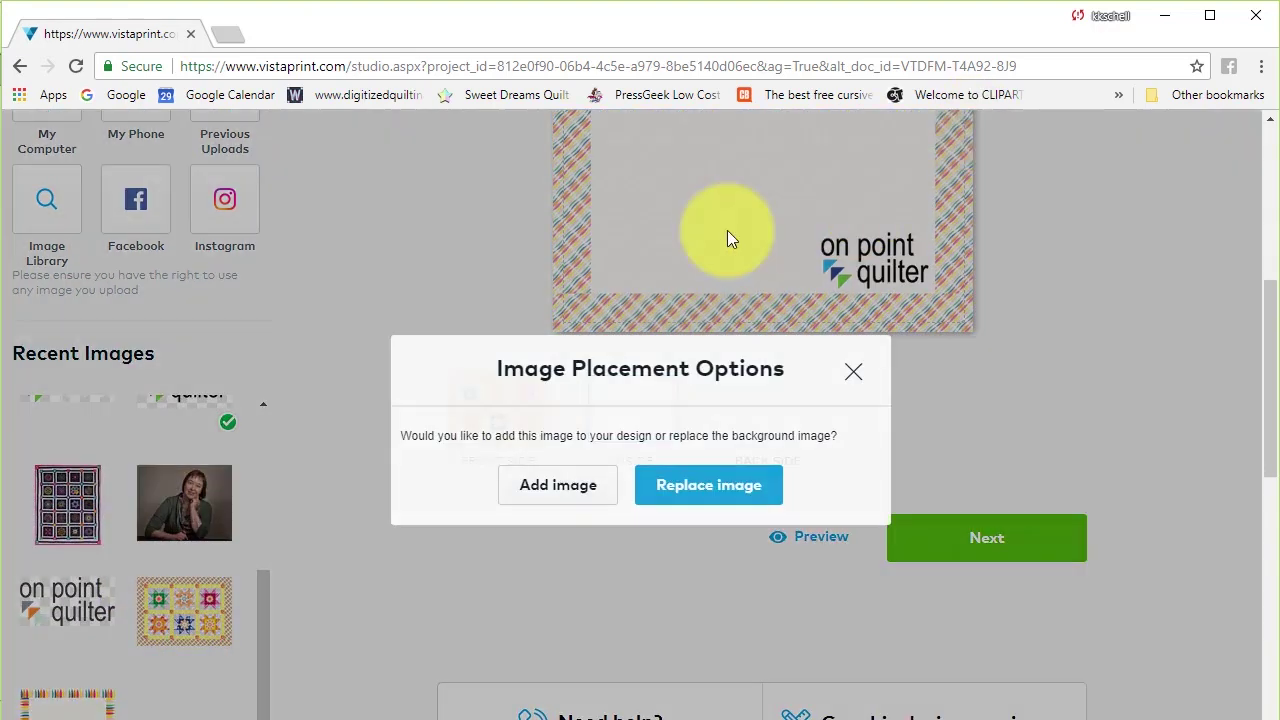
click(565, 492)
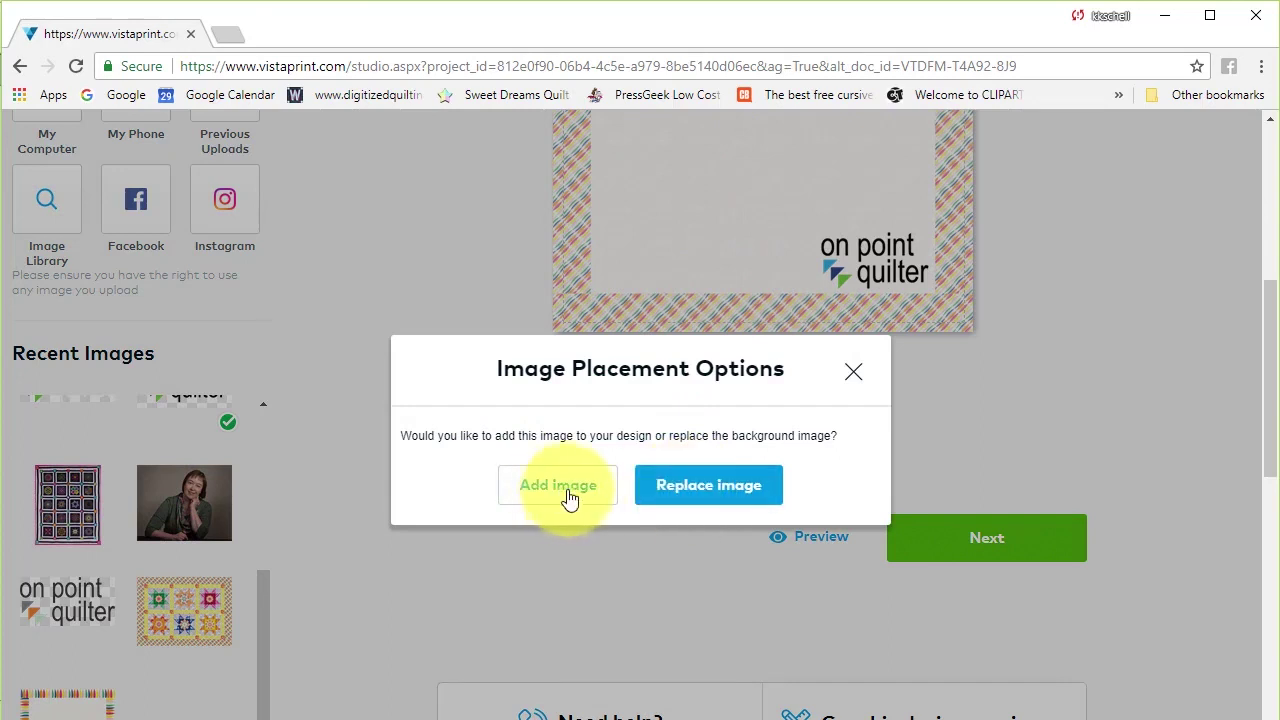
Unlock the portrait photo's crop proportions and crop away a strip on its left and right sides.
scroll(775, 333, up, 2)
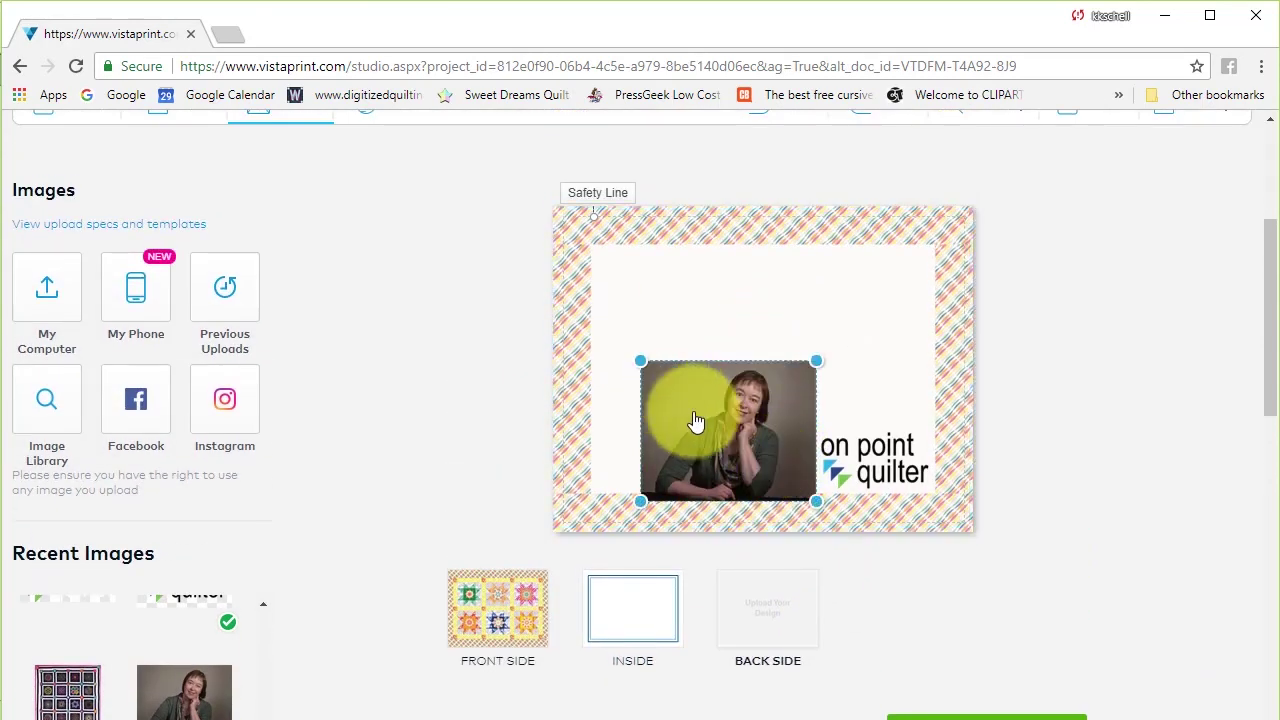
click(696, 420)
click(622, 318)
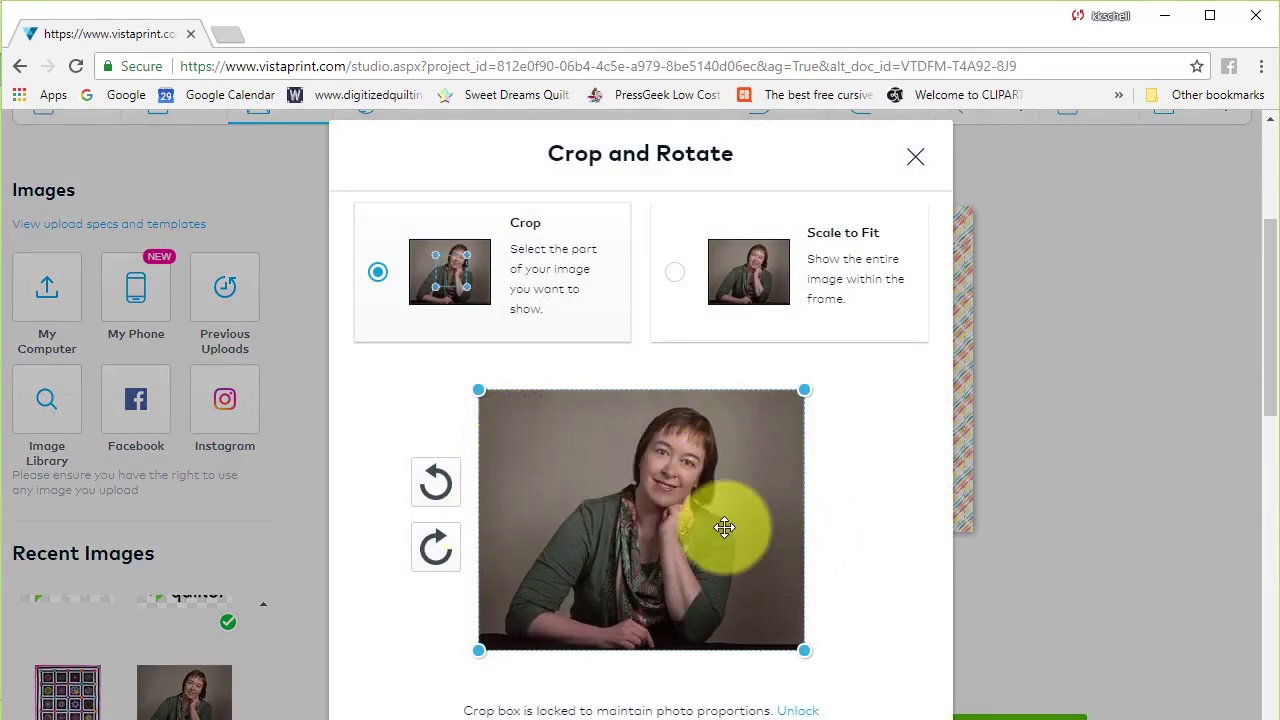
scroll(723, 523, down, 2)
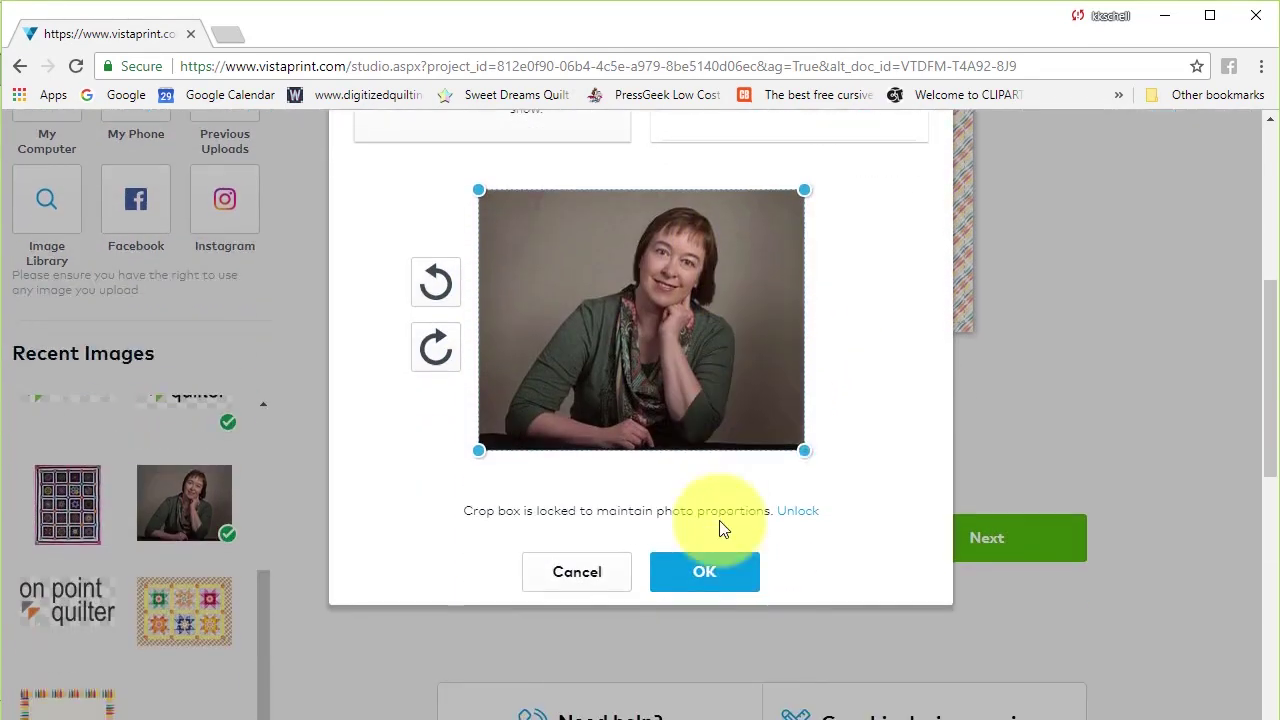
click(797, 511)
drag(478, 320, 531, 320)
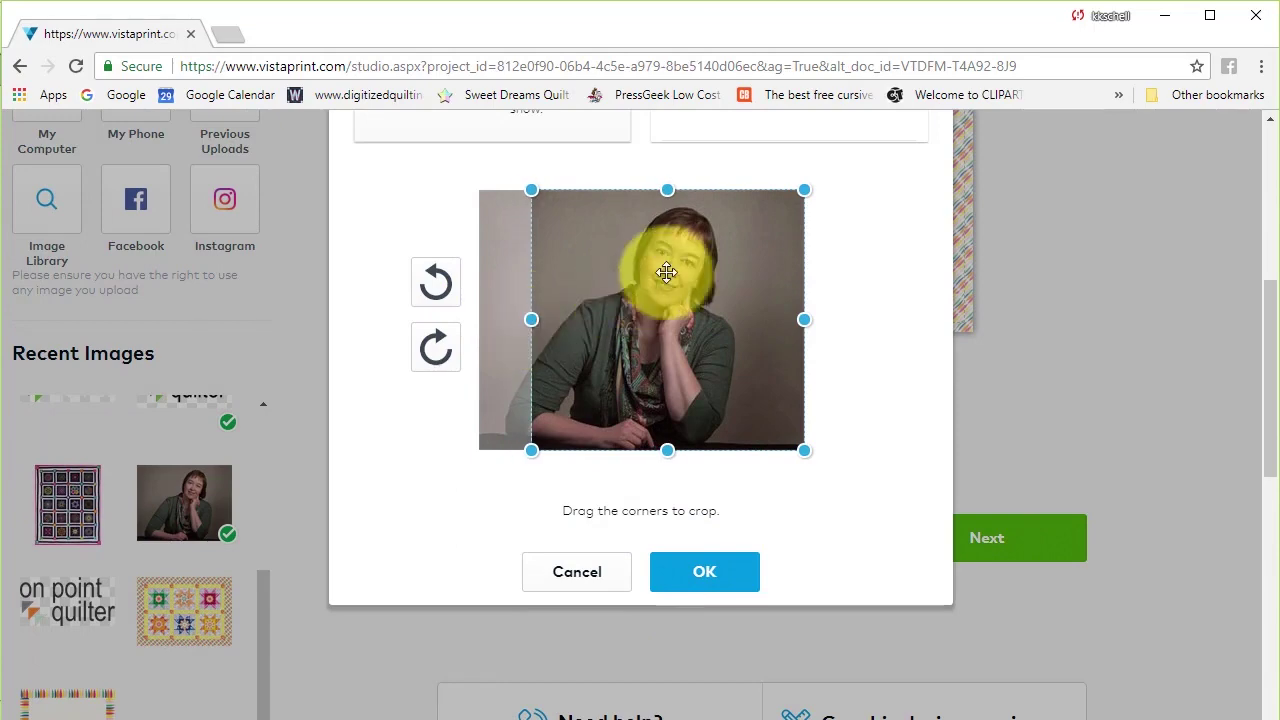
drag(805, 318, 746, 318)
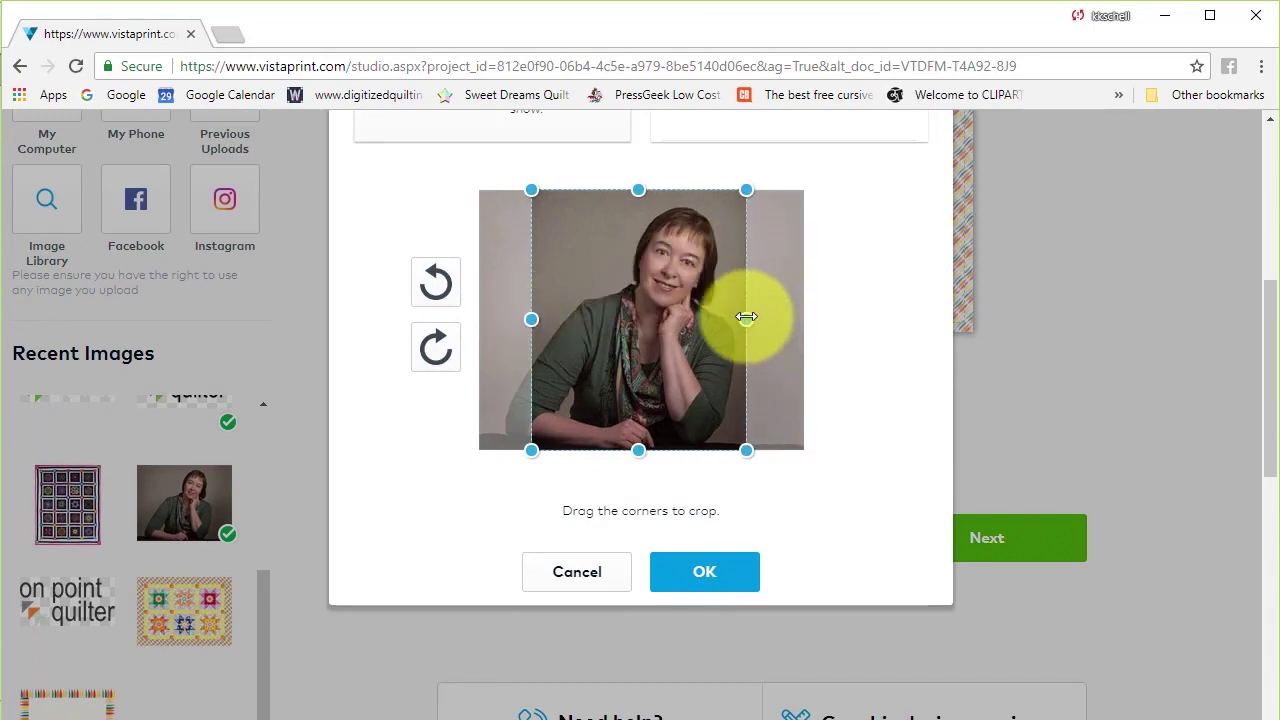
click(720, 572)
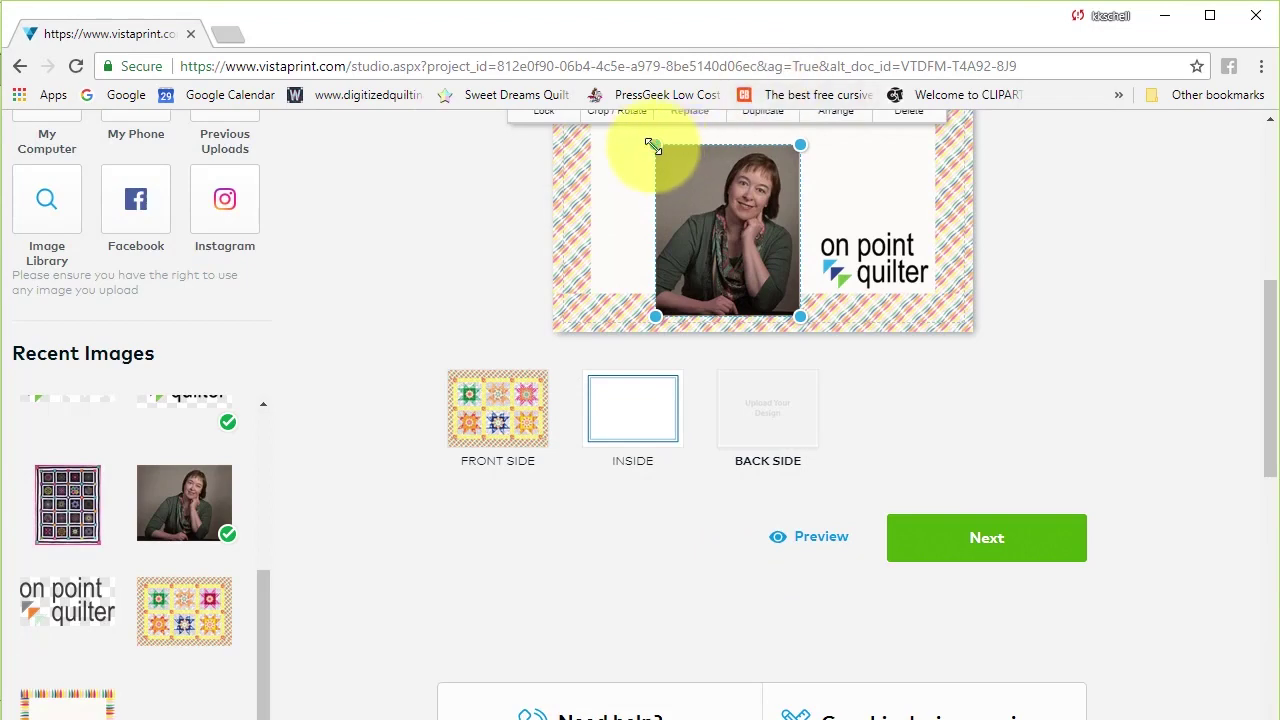
Shrink the cropped portrait photo and position it beside the logo, inside the white area.
drag(653, 145, 710, 210)
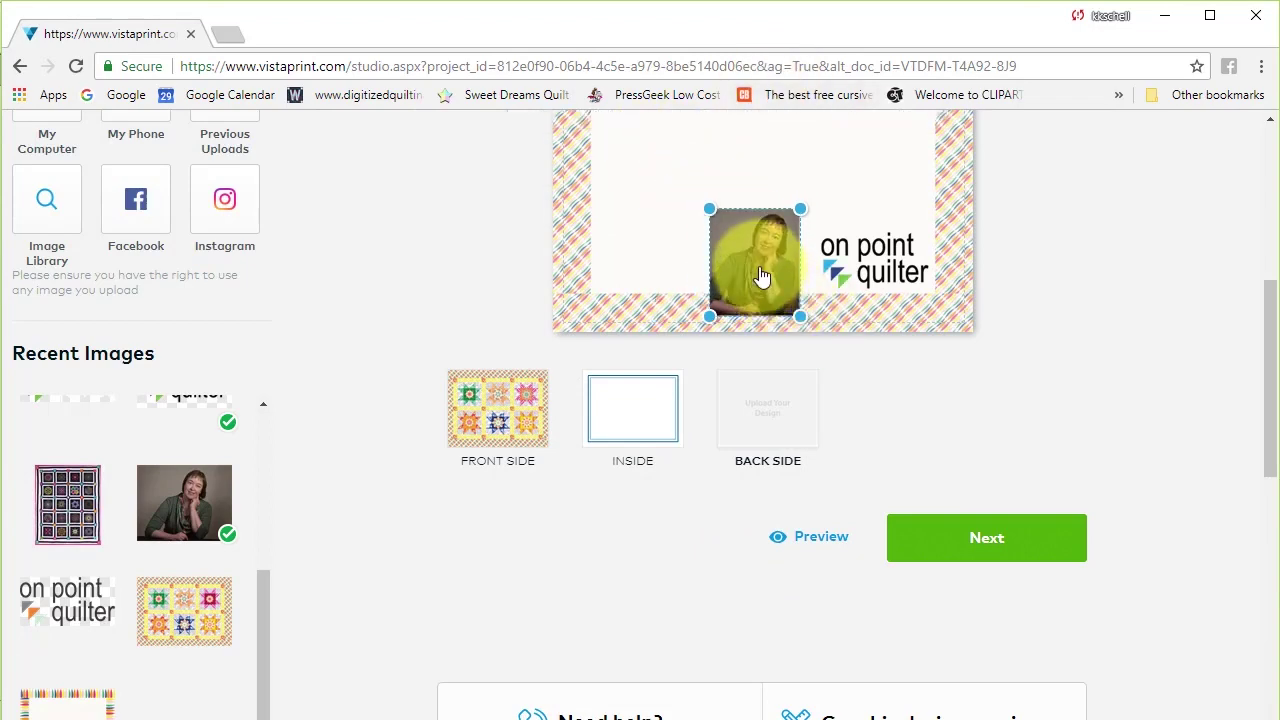
drag(762, 277, 762, 249)
click(1000, 250)
scroll(810, 463, up, 2)
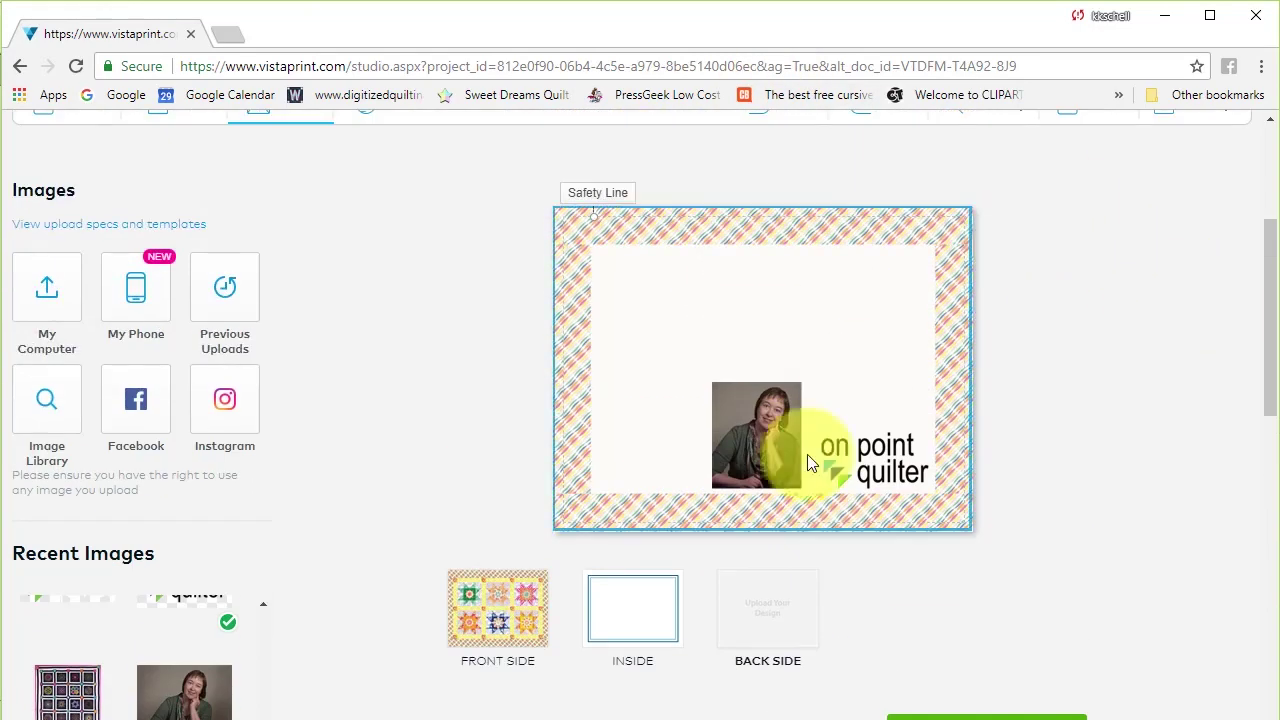
click(745, 415)
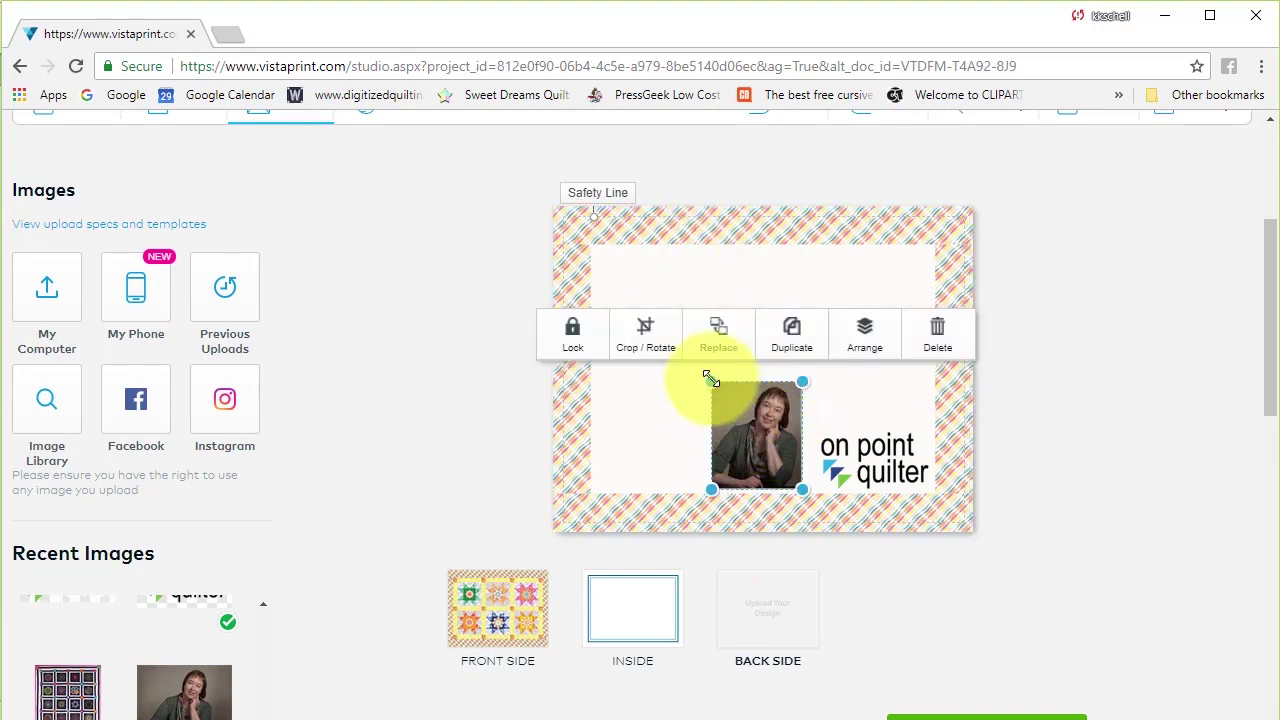
drag(710, 379, 726, 400)
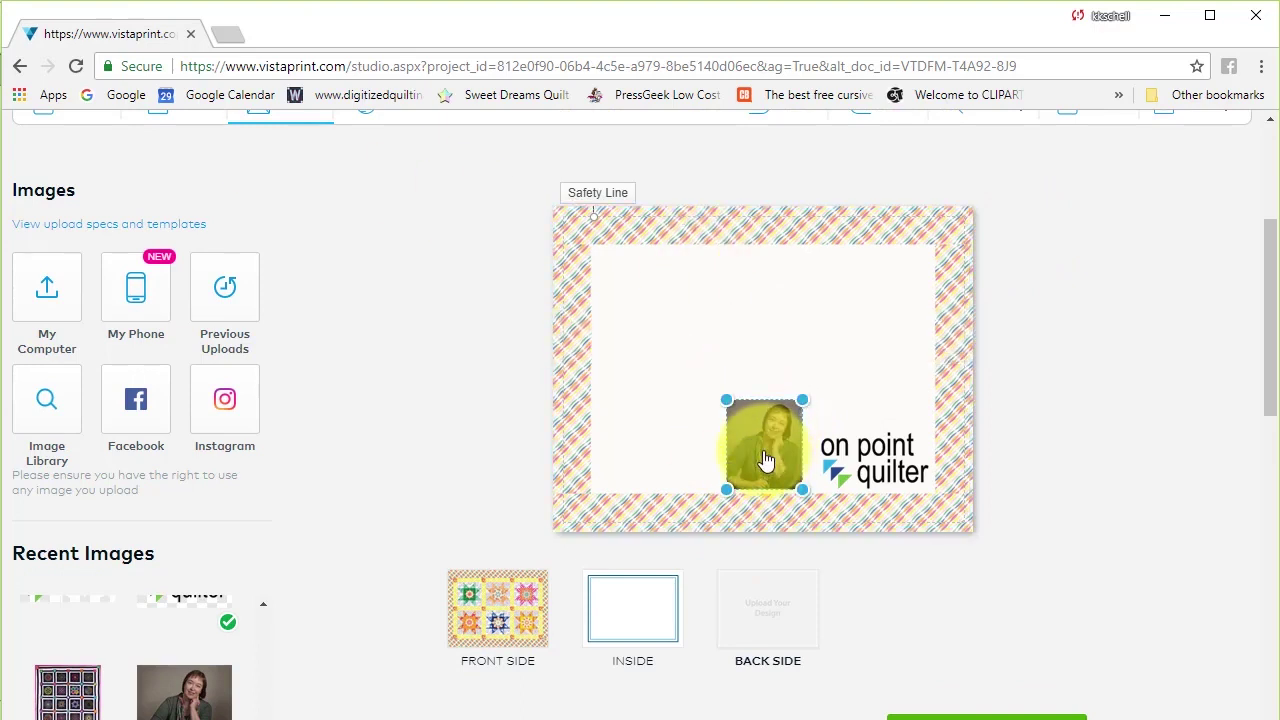
click(1035, 385)
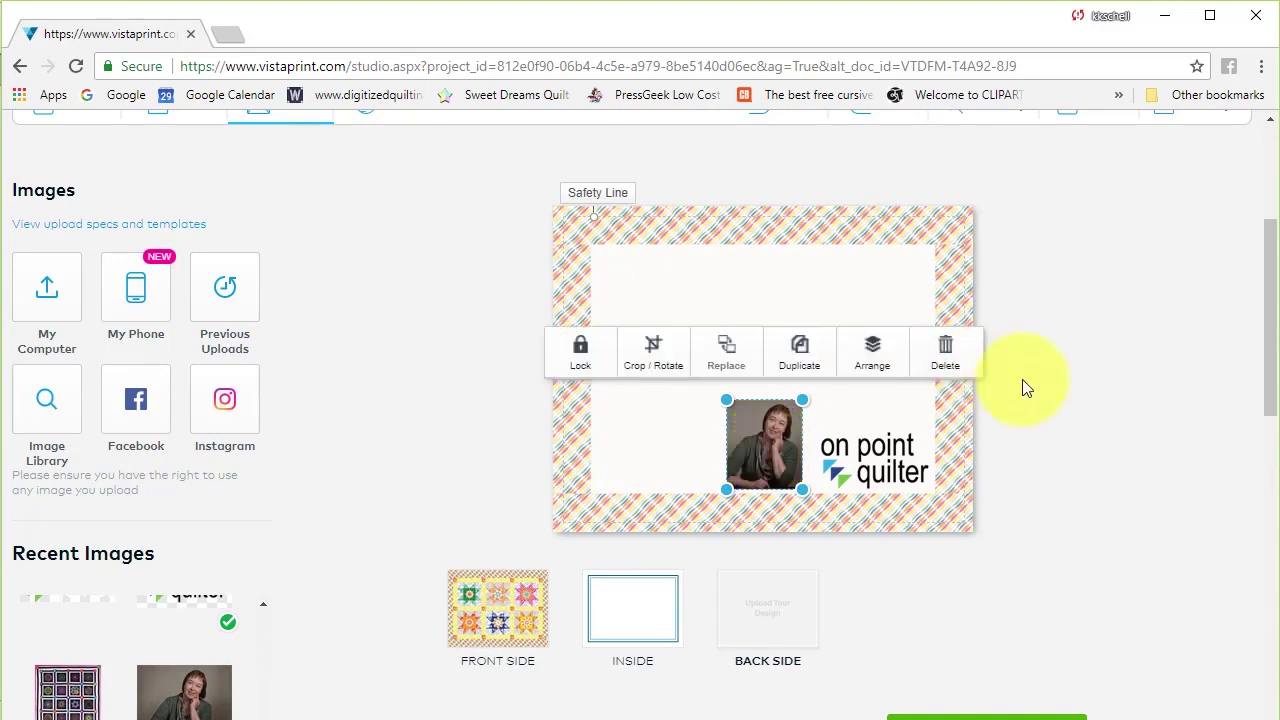
click(704, 447)
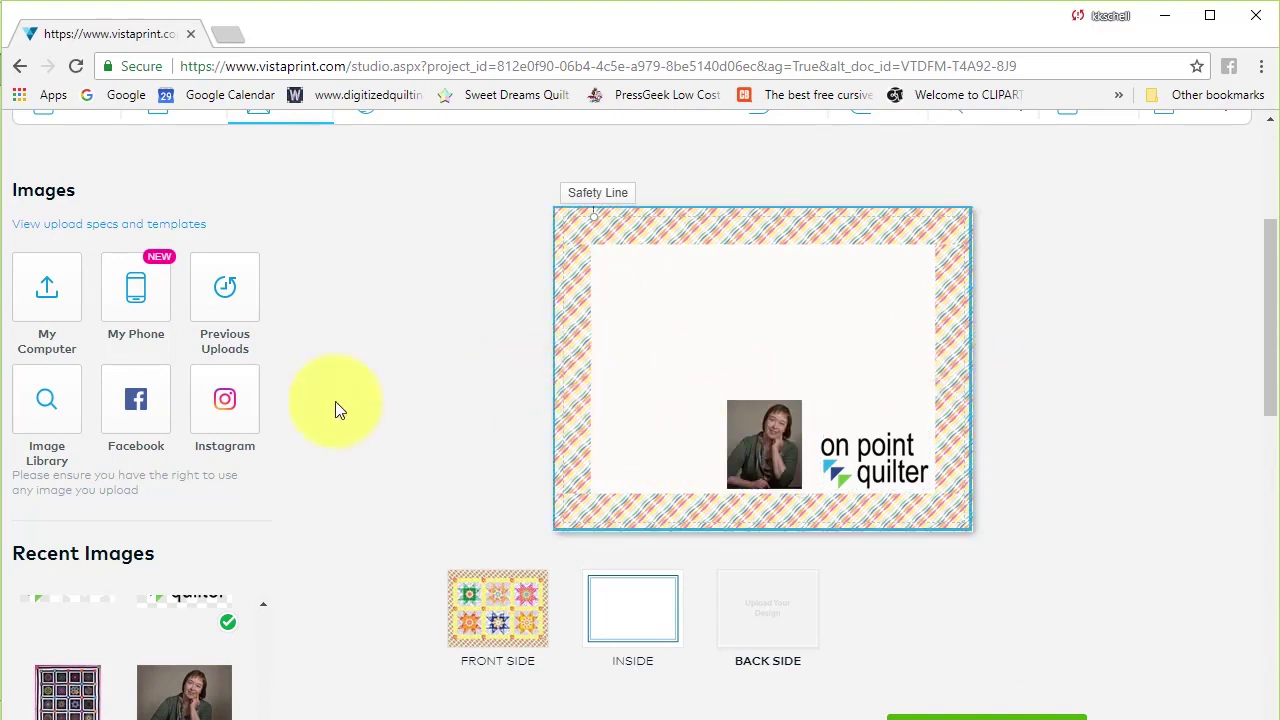
click(310, 418)
scroll(290, 420, up, 1)
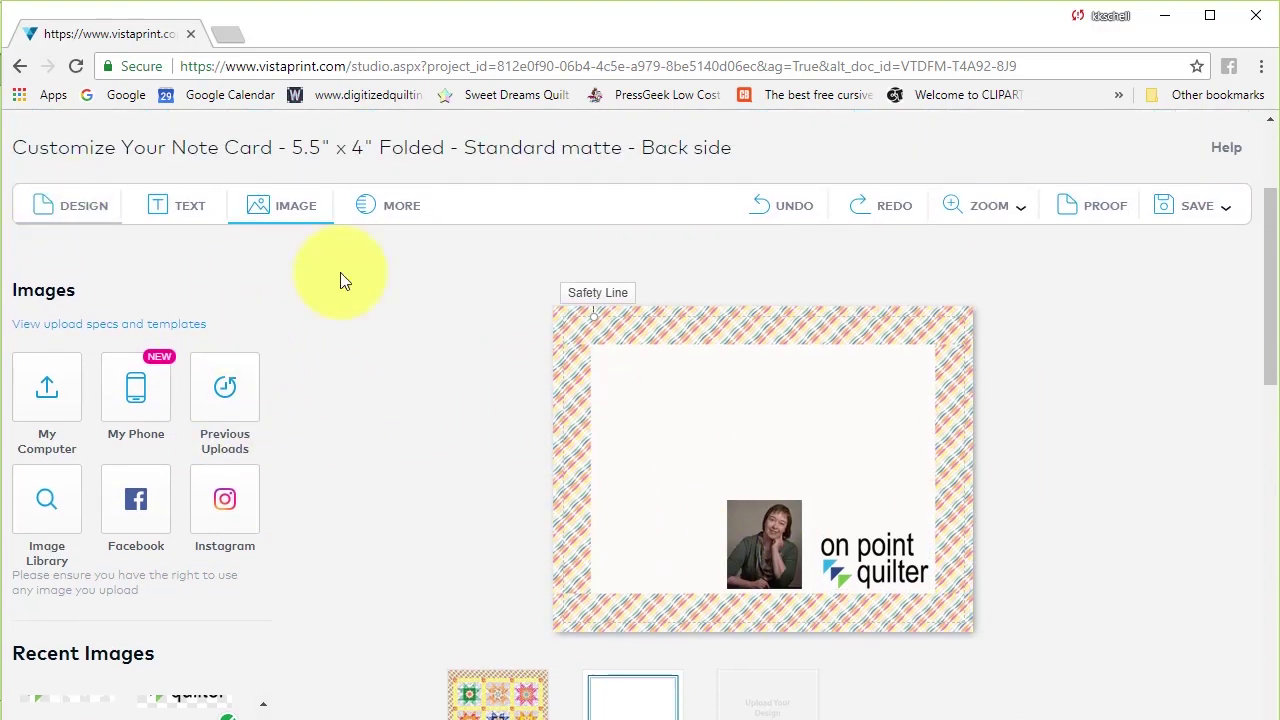
click(188, 207)
click(137, 357)
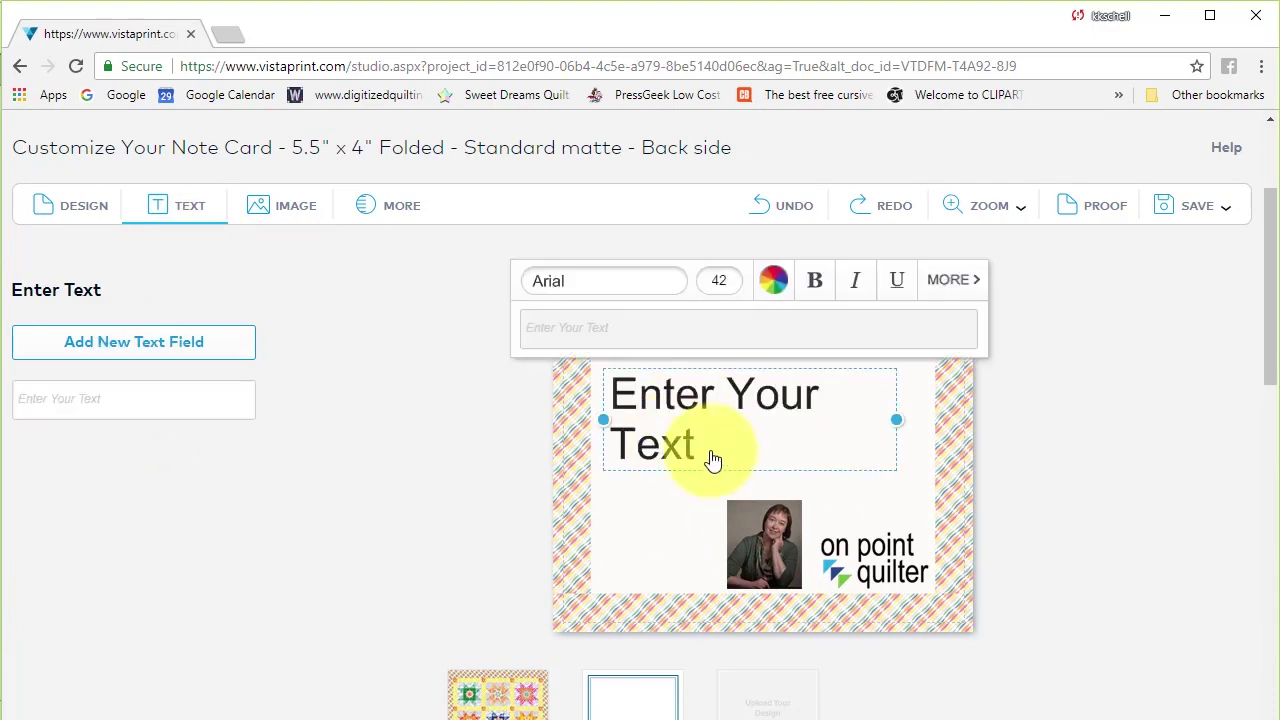
click(720, 457)
text(Kari Schell)
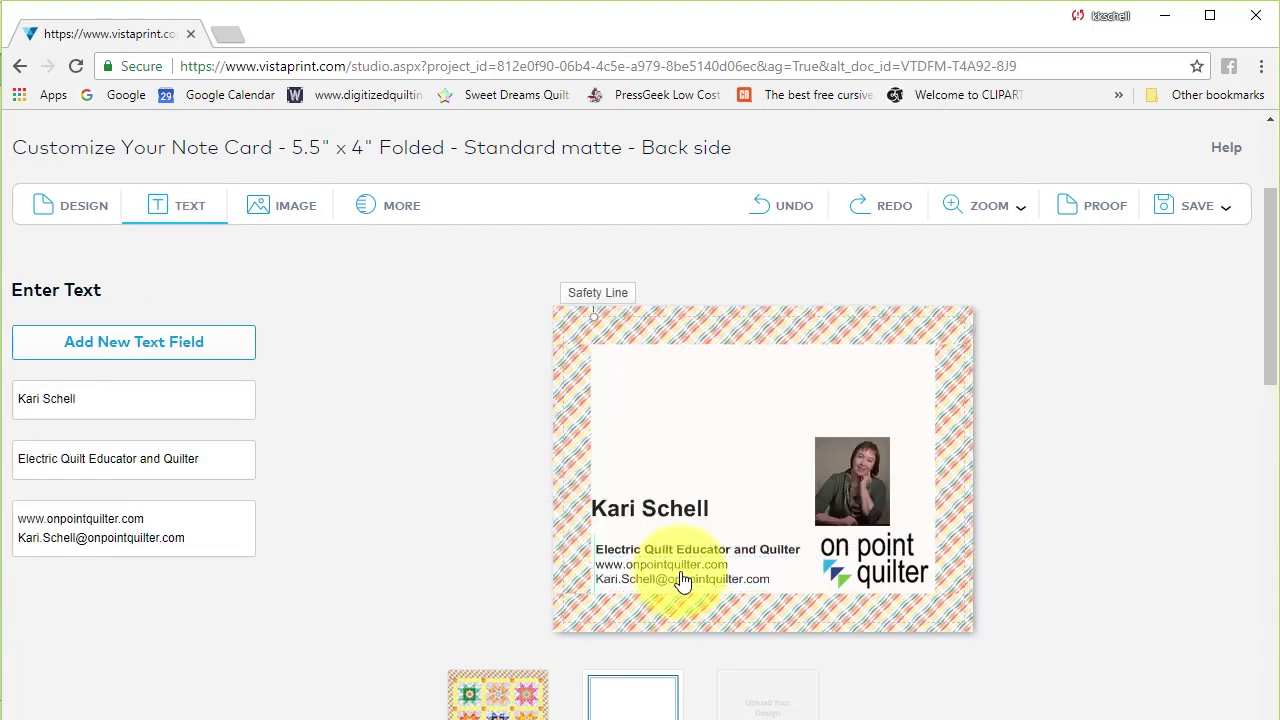
Move the name text directly above the title line and place the portrait photo above the name.
drag(650, 508, 655, 531)
drag(856, 495, 647, 475)
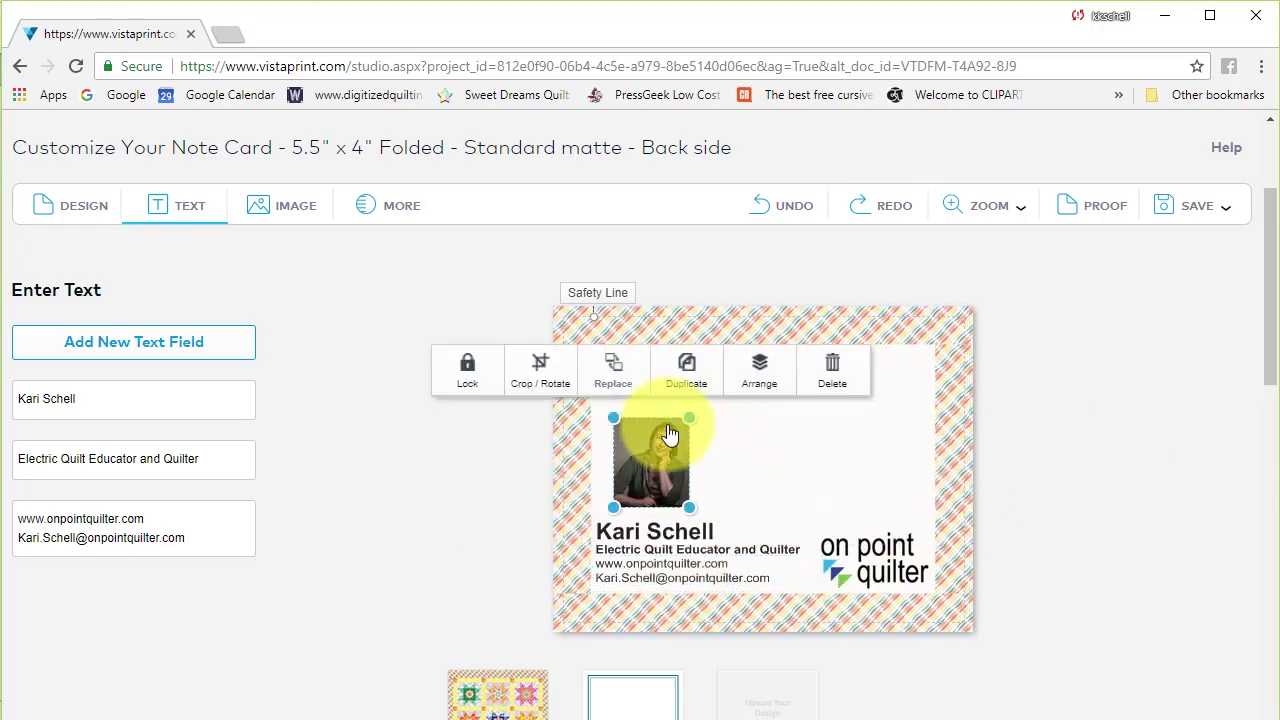
click(1093, 480)
Set the card's inside printing option to Blank.
scroll(1093, 480, down, 2)
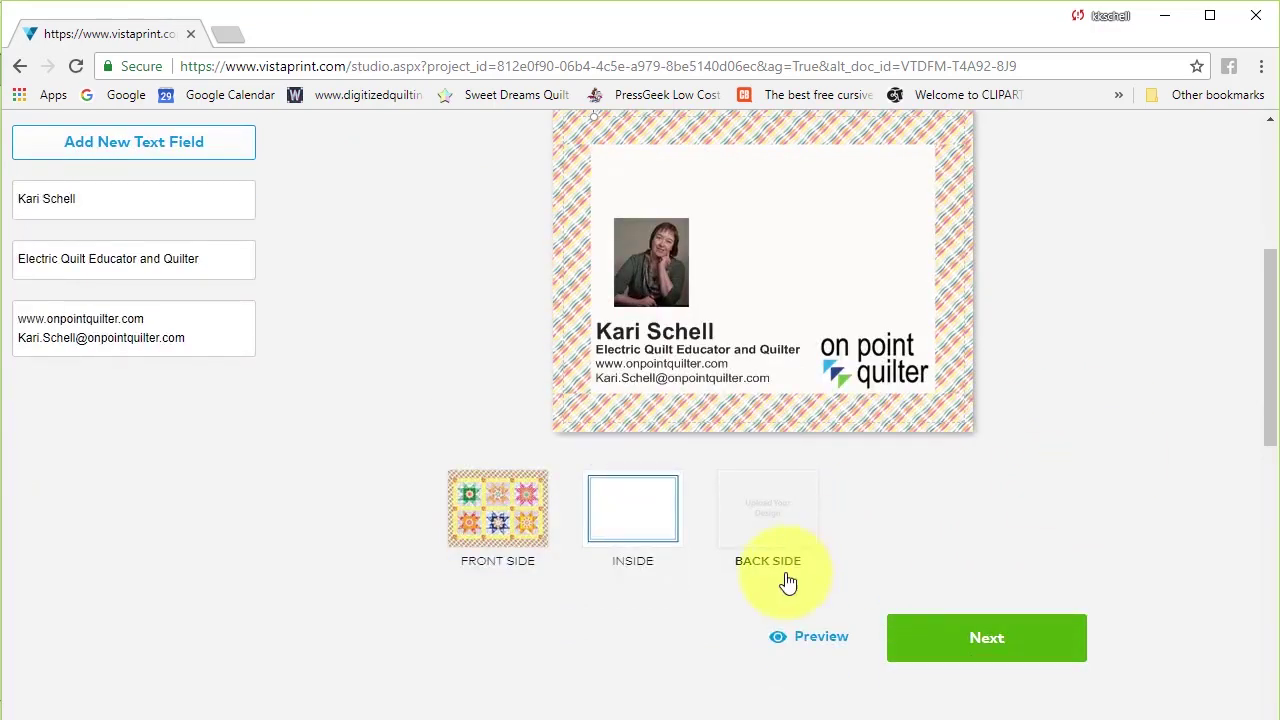
click(657, 540)
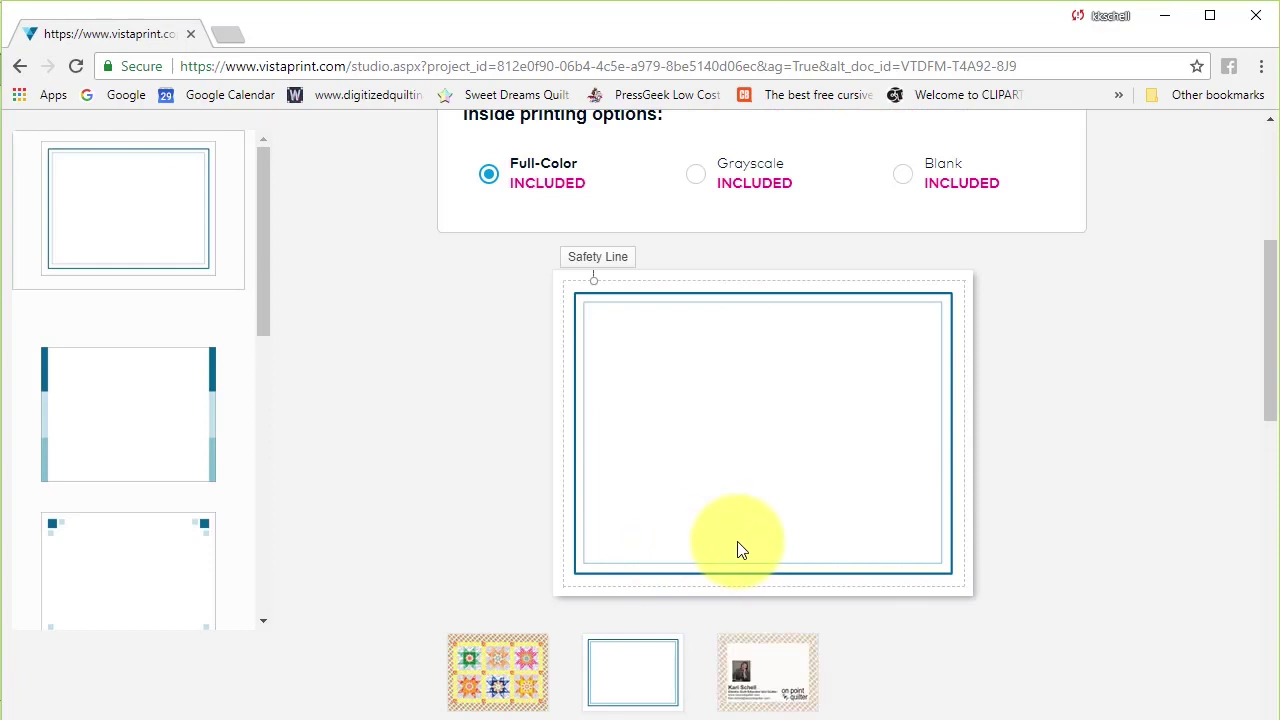
click(904, 176)
scroll(993, 441, down, 2)
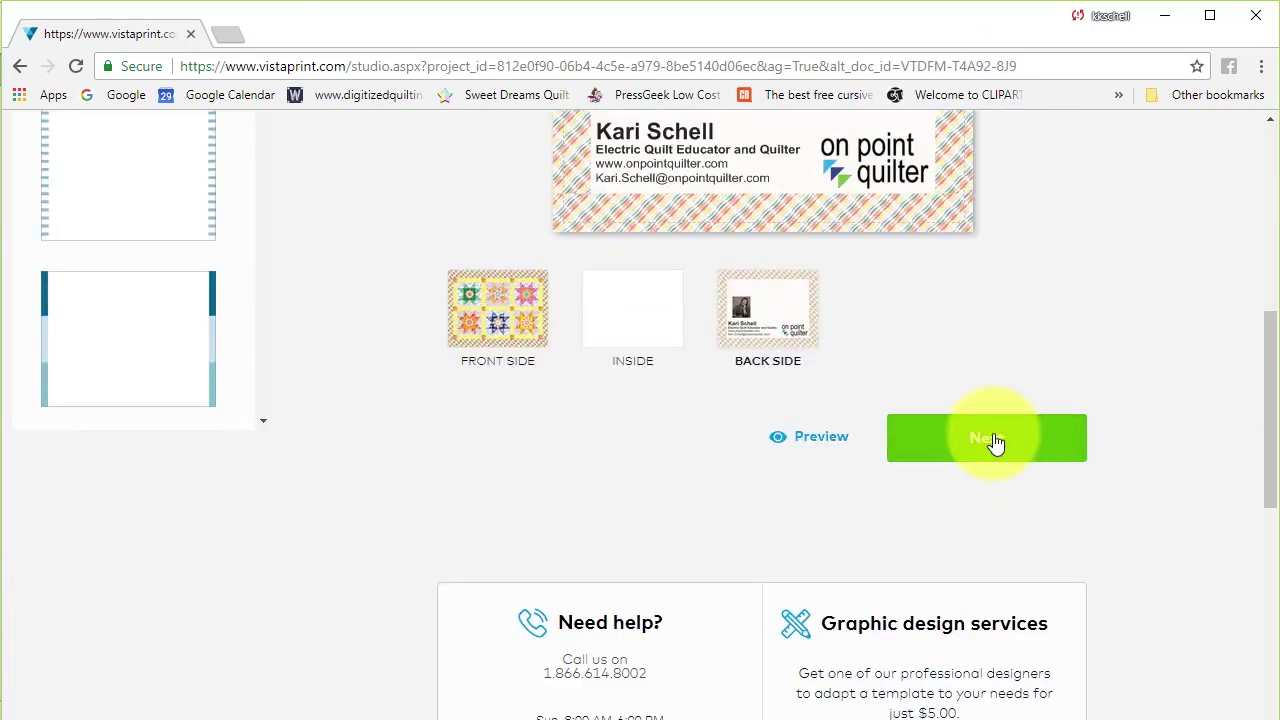
Proceed to the design review and inspect enlarged previews of the card's front side and back side.
click(995, 441)
scroll(957, 446, down, 2)
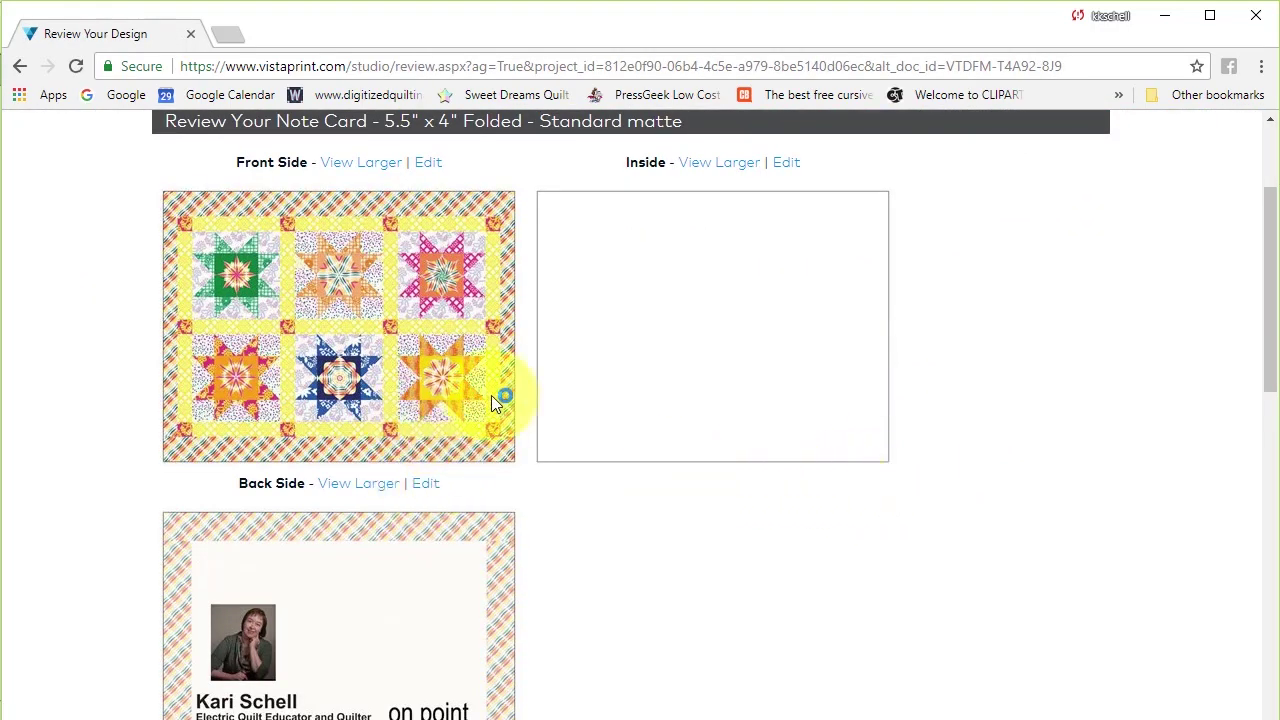
click(372, 164)
scroll(1199, 497, up, 1)
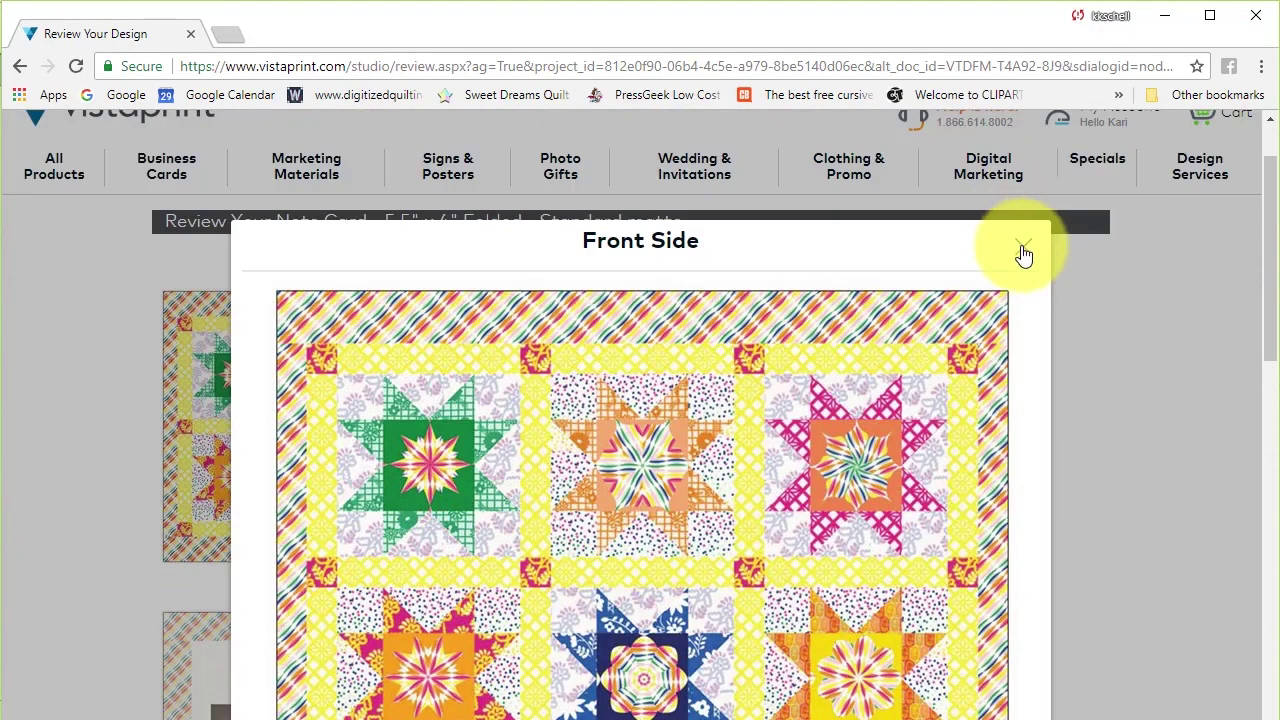
click(1022, 247)
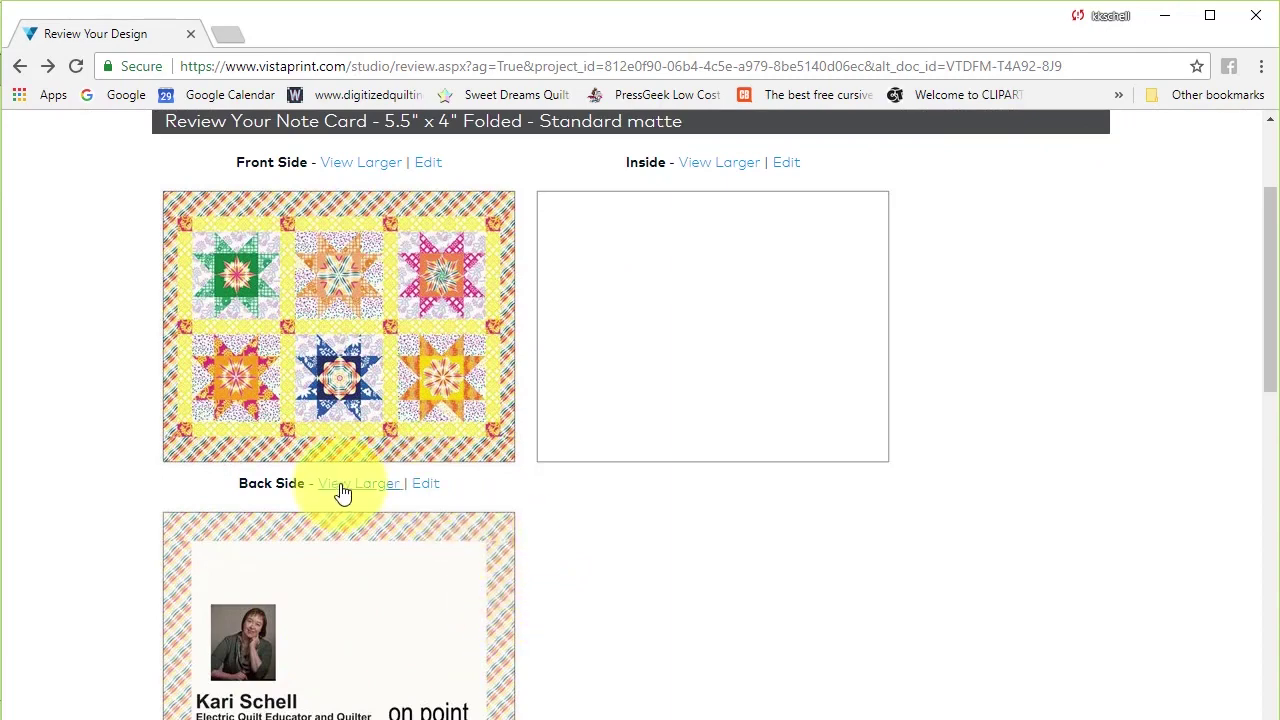
click(373, 486)
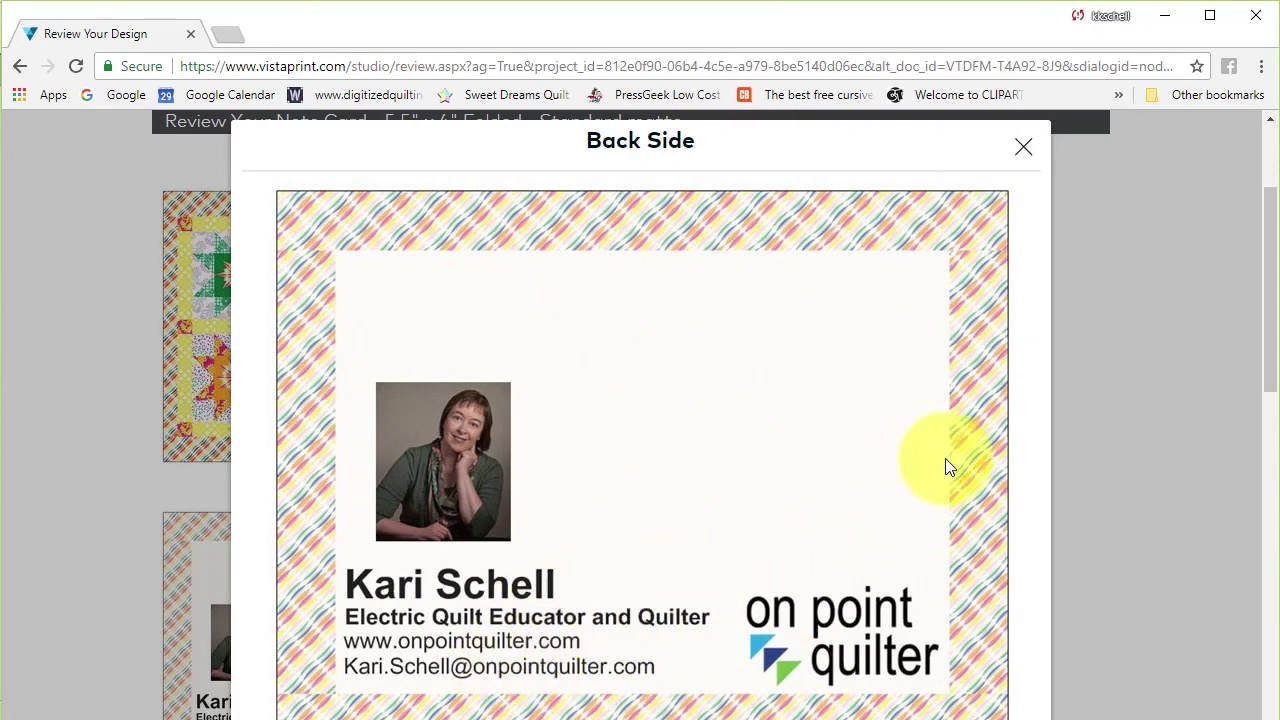
click(1022, 150)
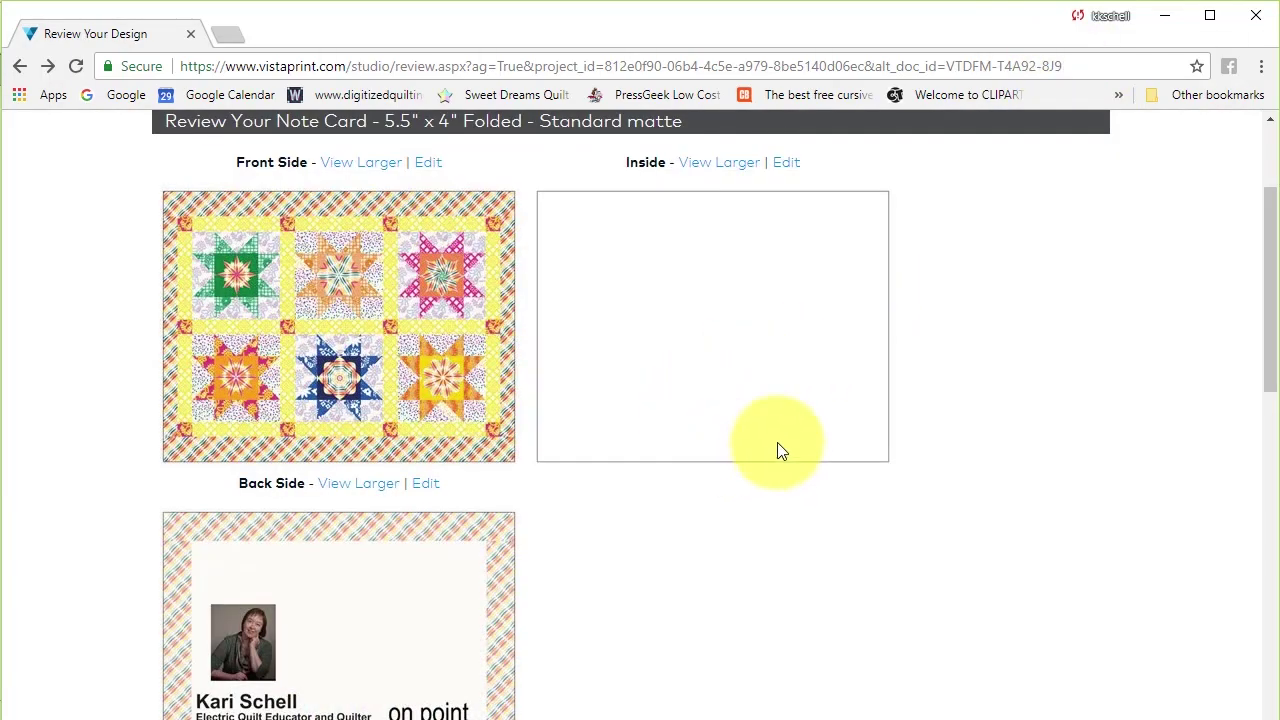
Approve the reviewed note card design and continue to the order options.
scroll(680, 362, down, 3)
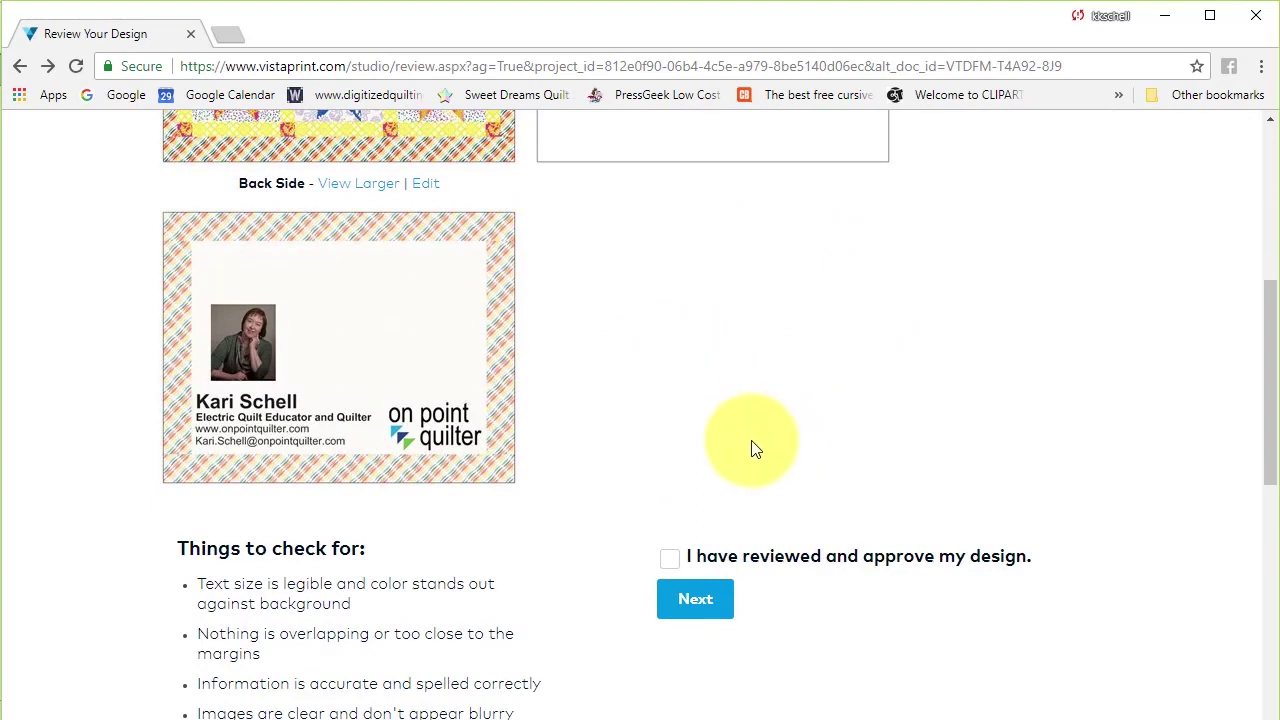
click(672, 562)
click(697, 600)
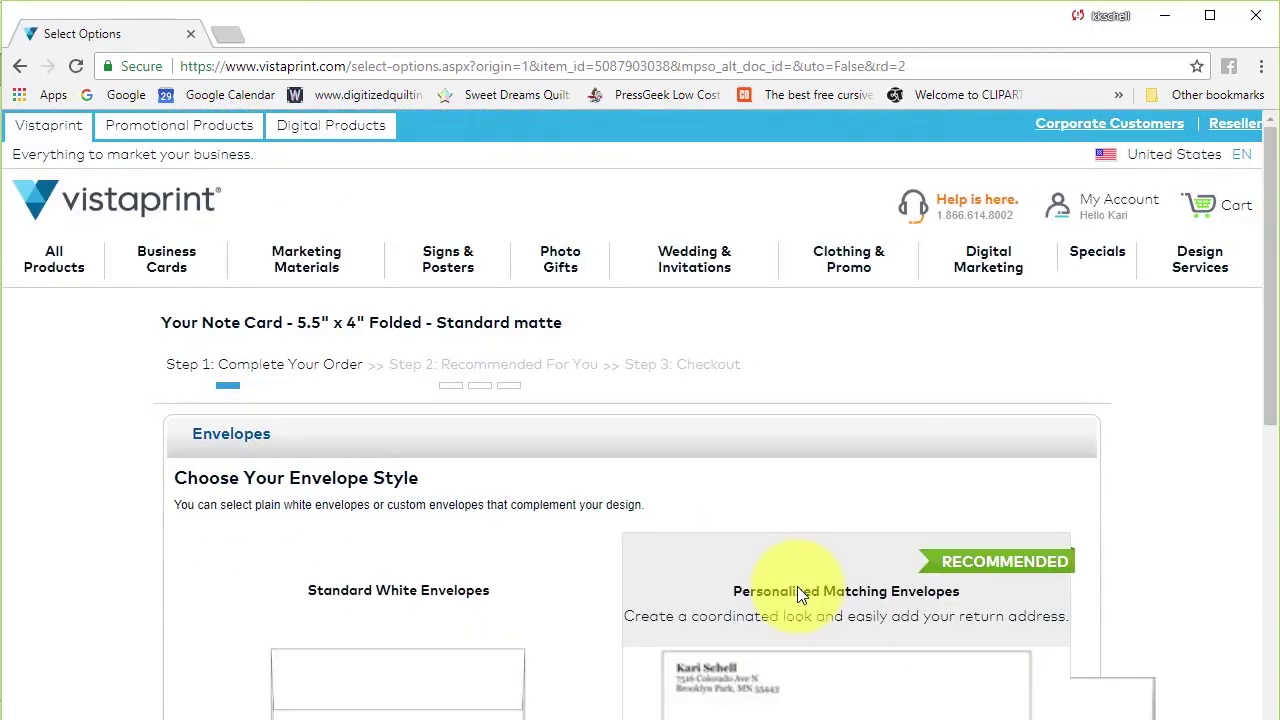
Look over the envelope styles and continue the order without selecting either envelope option.
scroll(565, 550, down, 3)
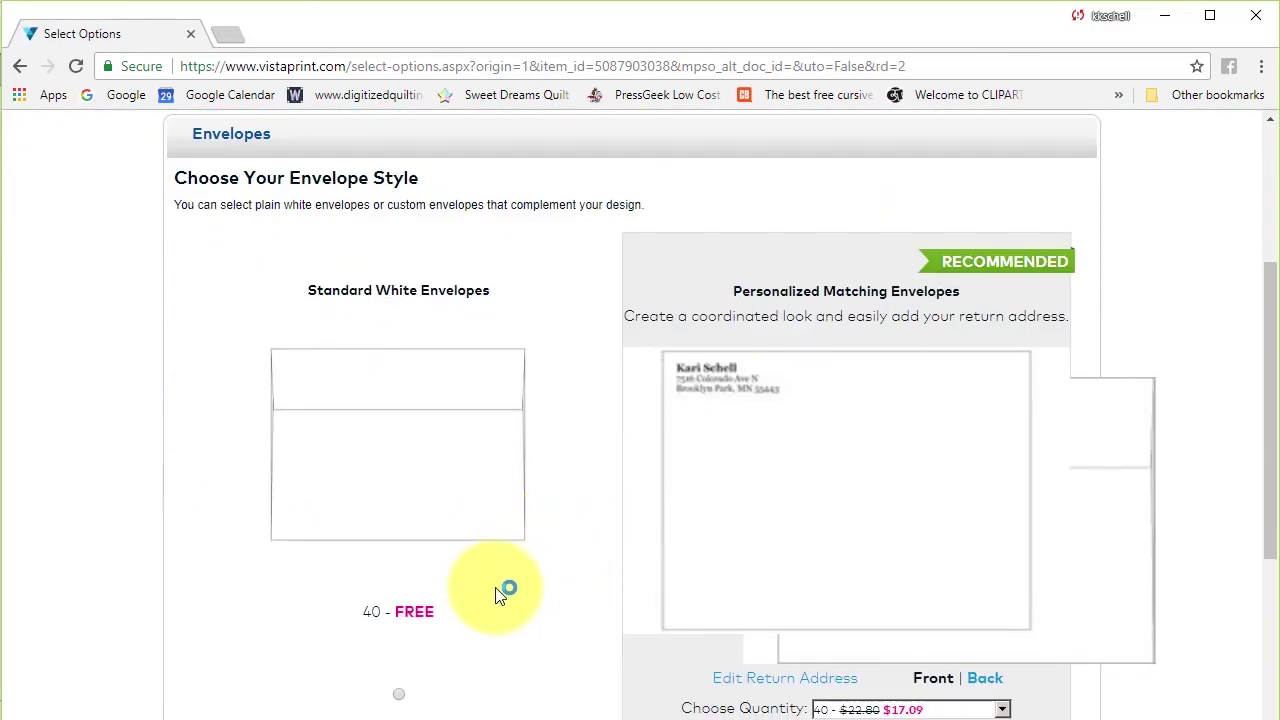
scroll(500, 550, down, 3)
scroll(790, 575, down, 1)
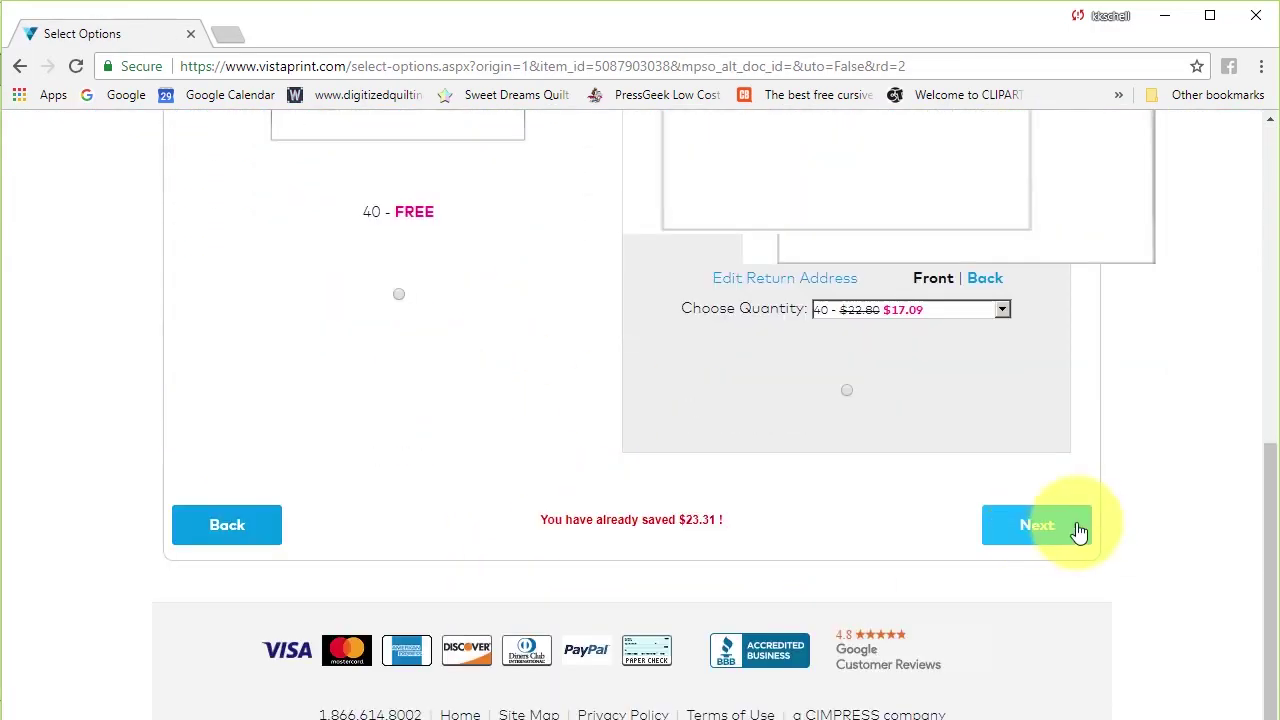
click(1047, 528)
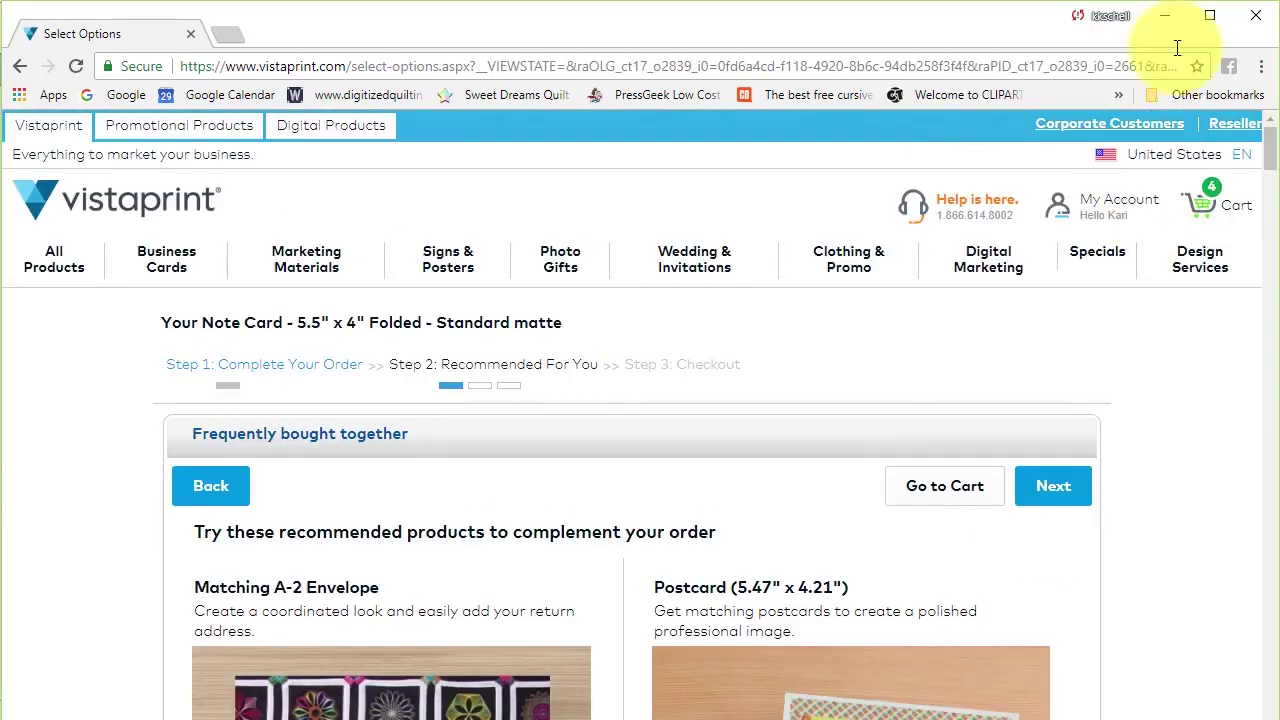
Look over the recommended matching products, and open the shopping cart to check the folded note card item.
mouse_move(1229, 206)
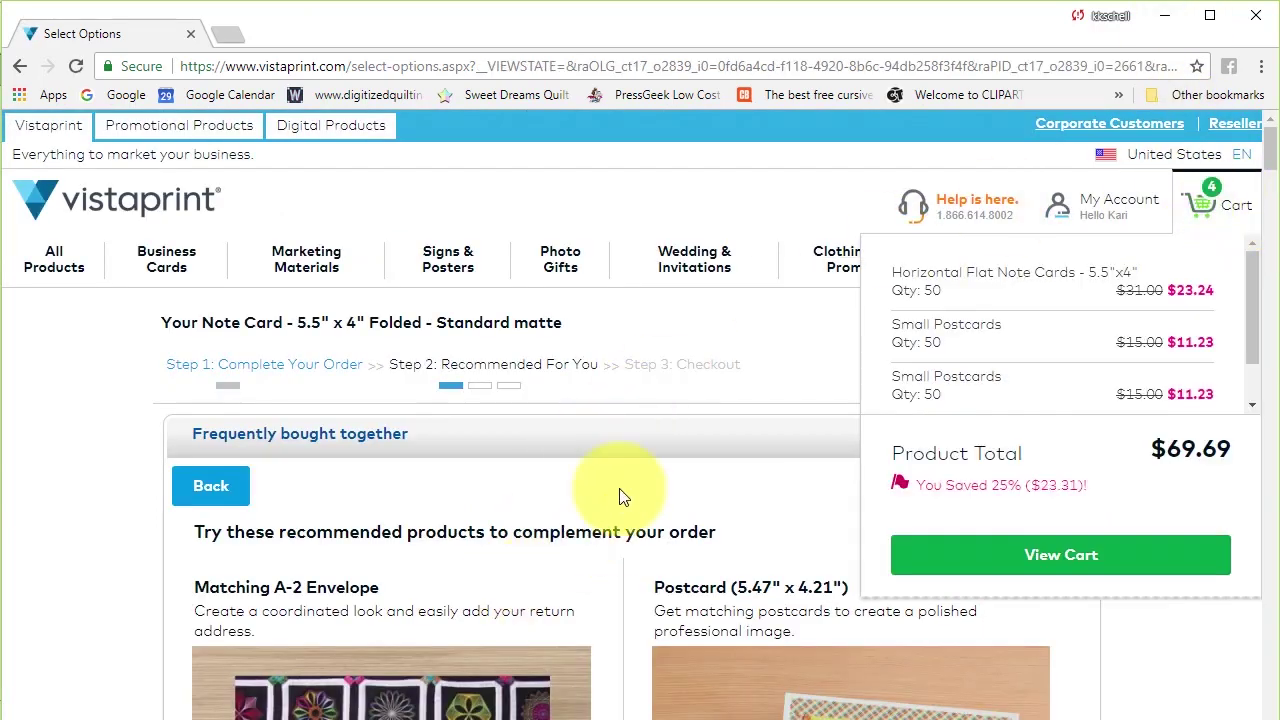
scroll(450, 567, down, 5)
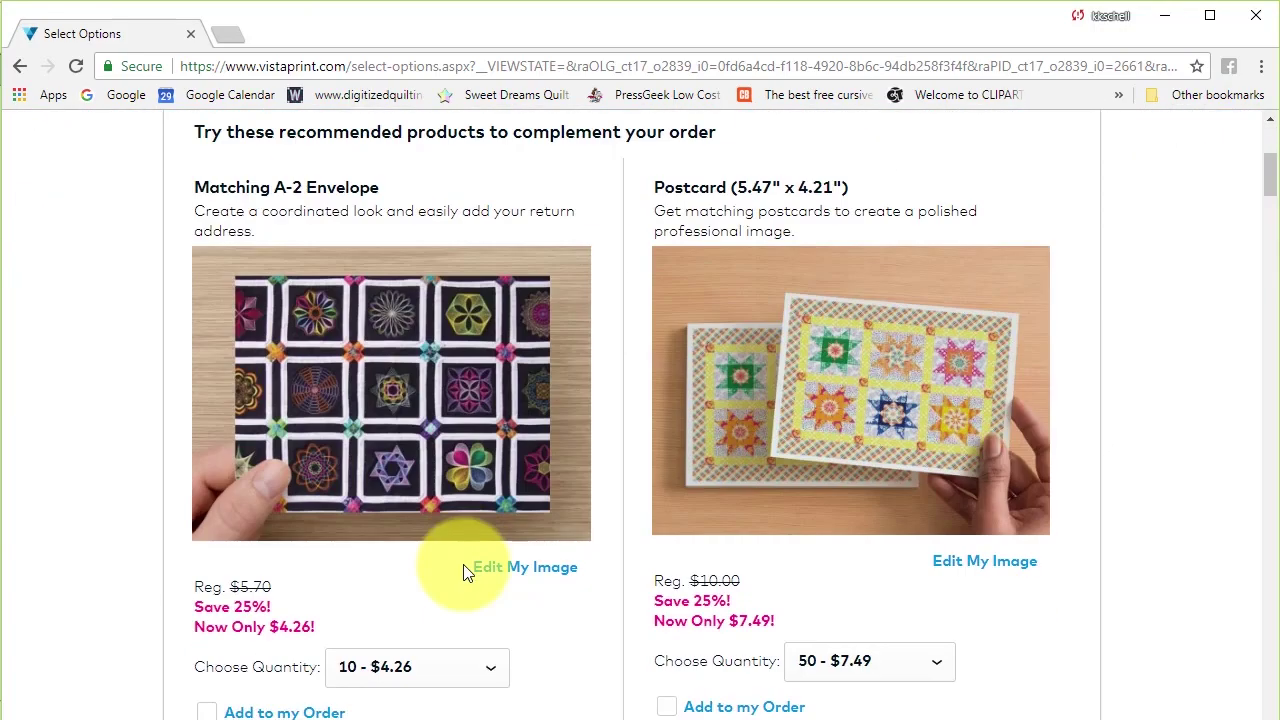
scroll(470, 557, up, 5)
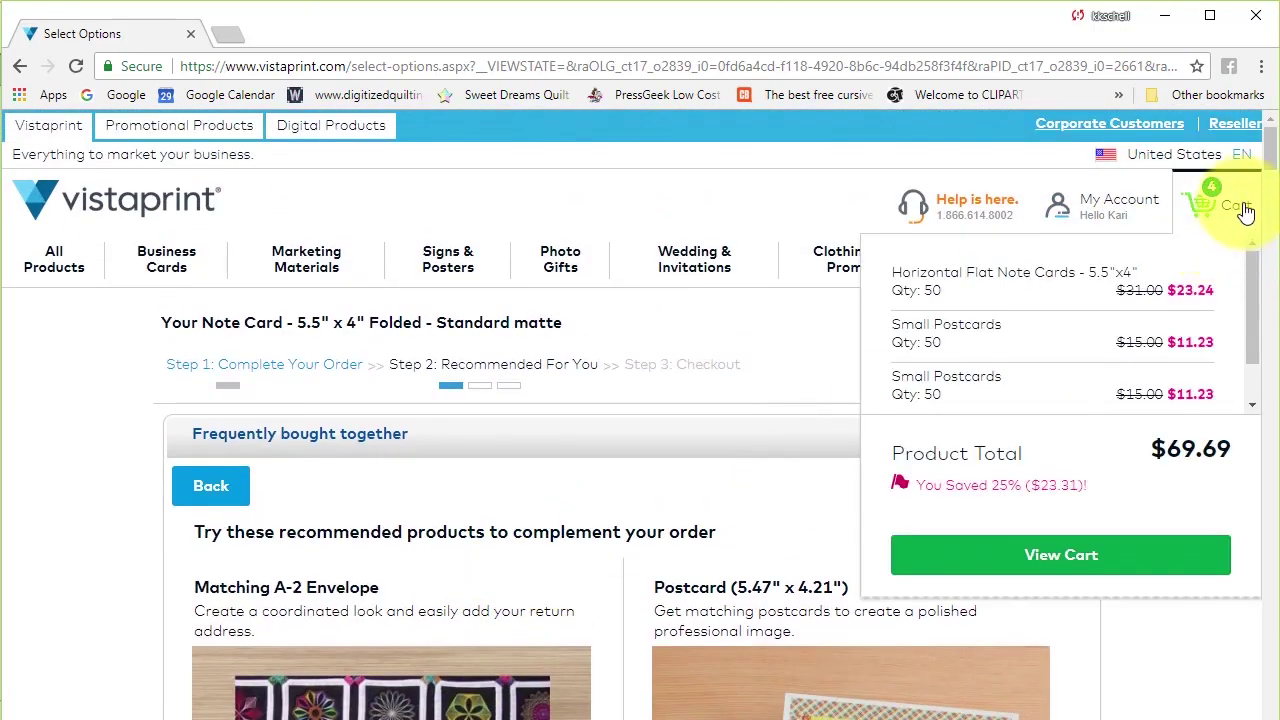
click(1240, 208)
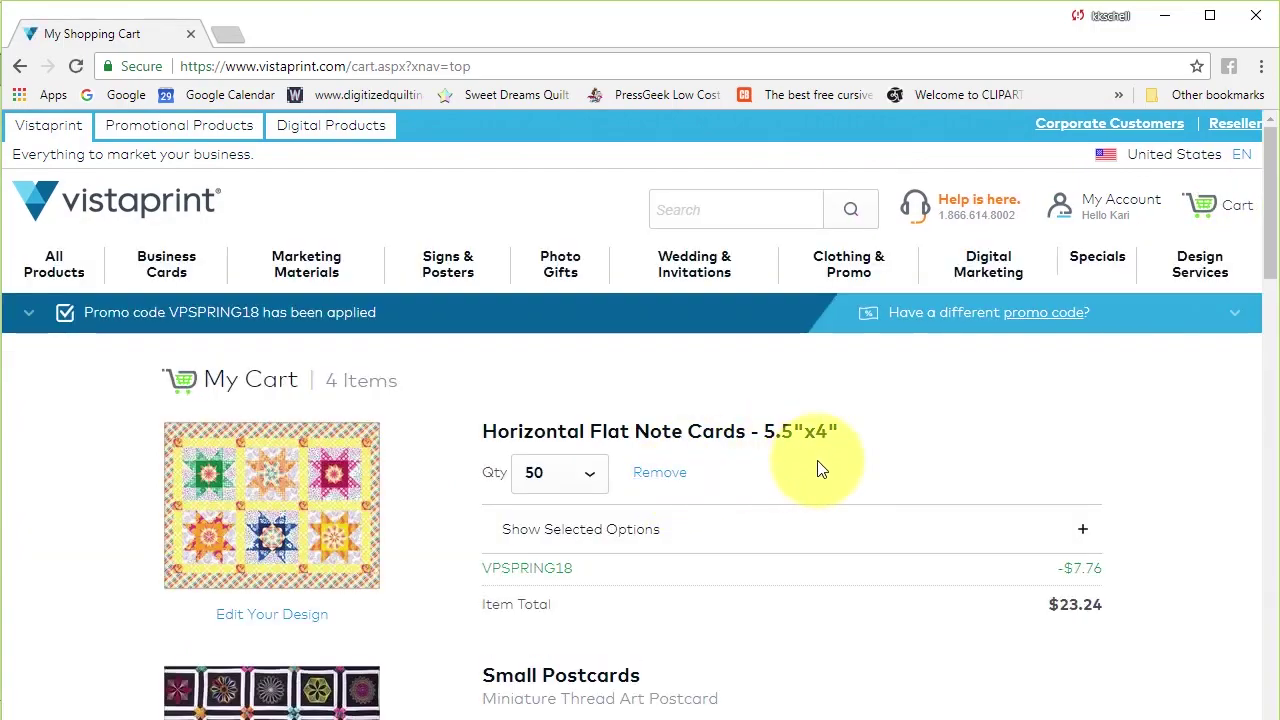
scroll(830, 470, down, 5)
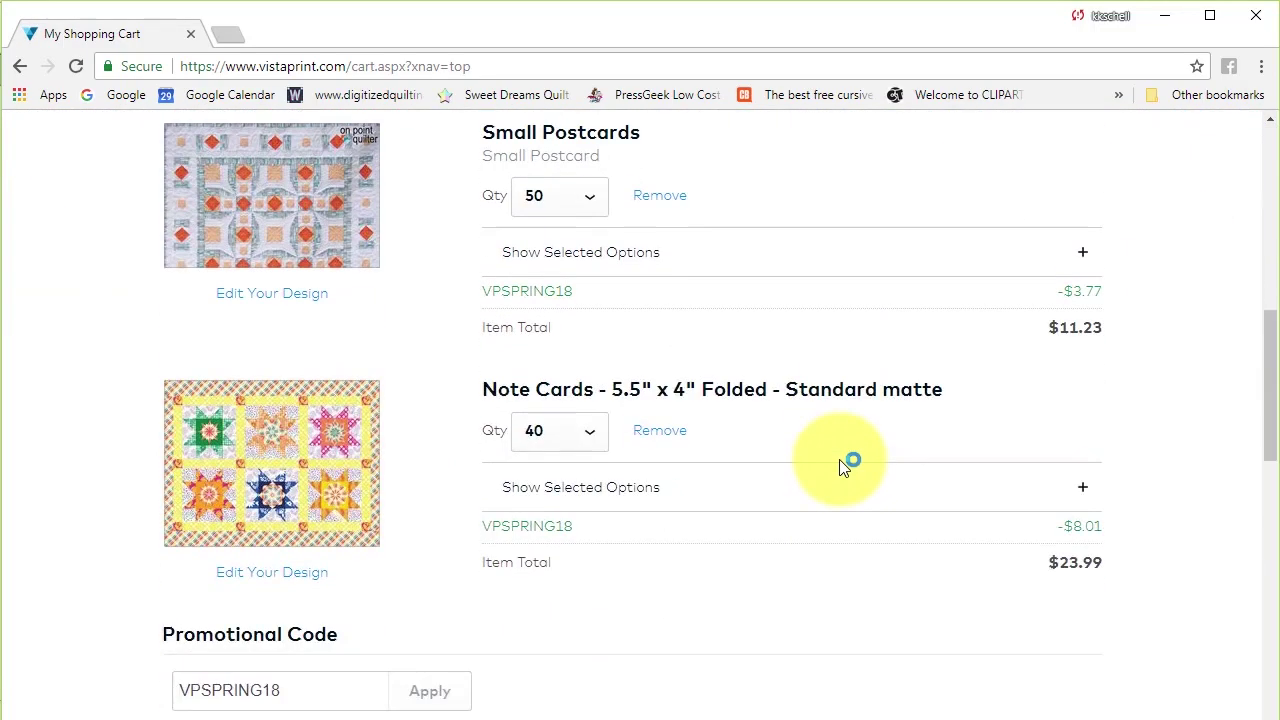